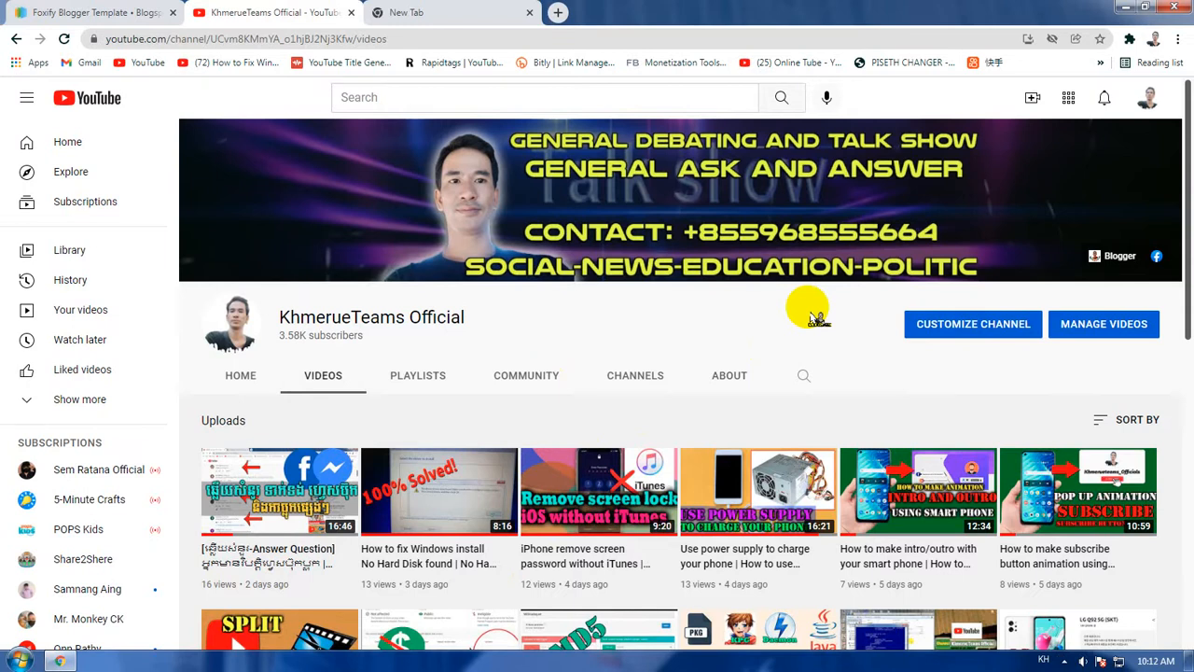
- Open the Blogger dashboard at blogger.com in the empty browser tab
{"action": "left_click", "coordinate": [455, 12]}
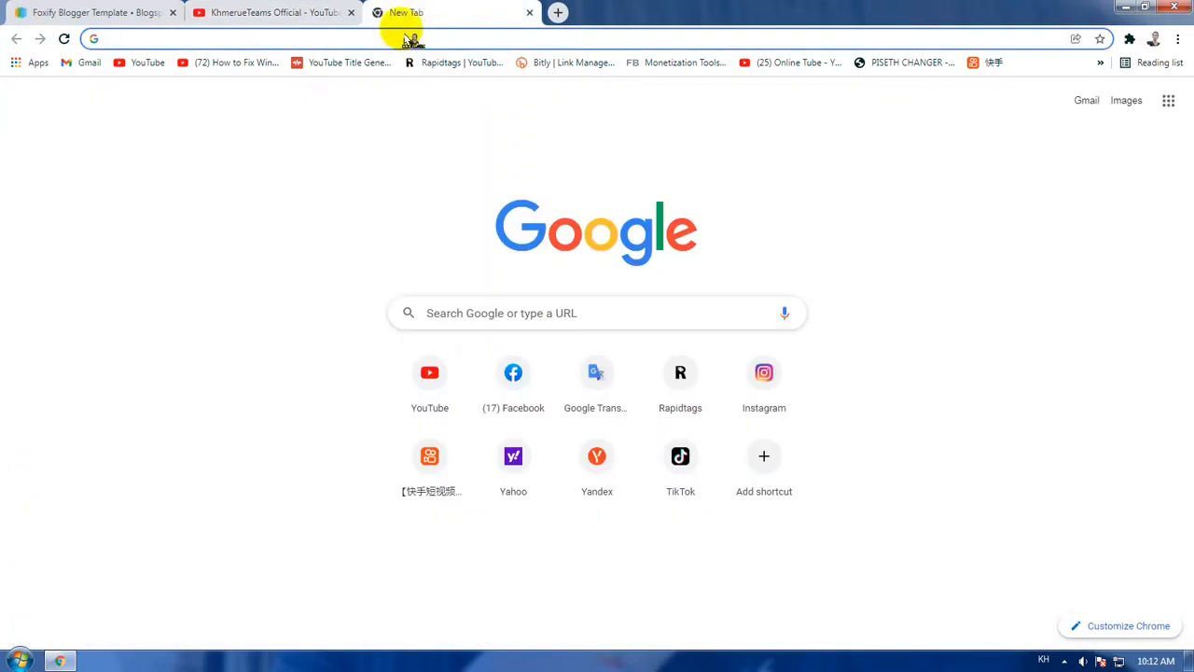
{"action": "left_click", "coordinate": [438, 43]}
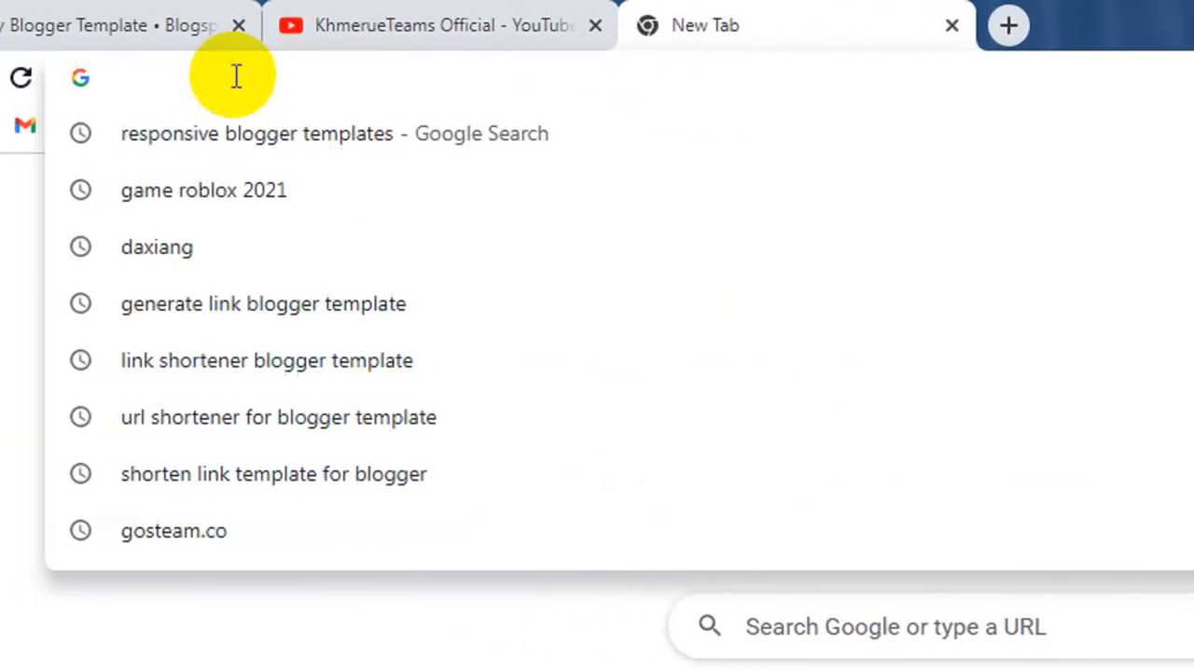
{"action": "type", "text": "បលោ"}
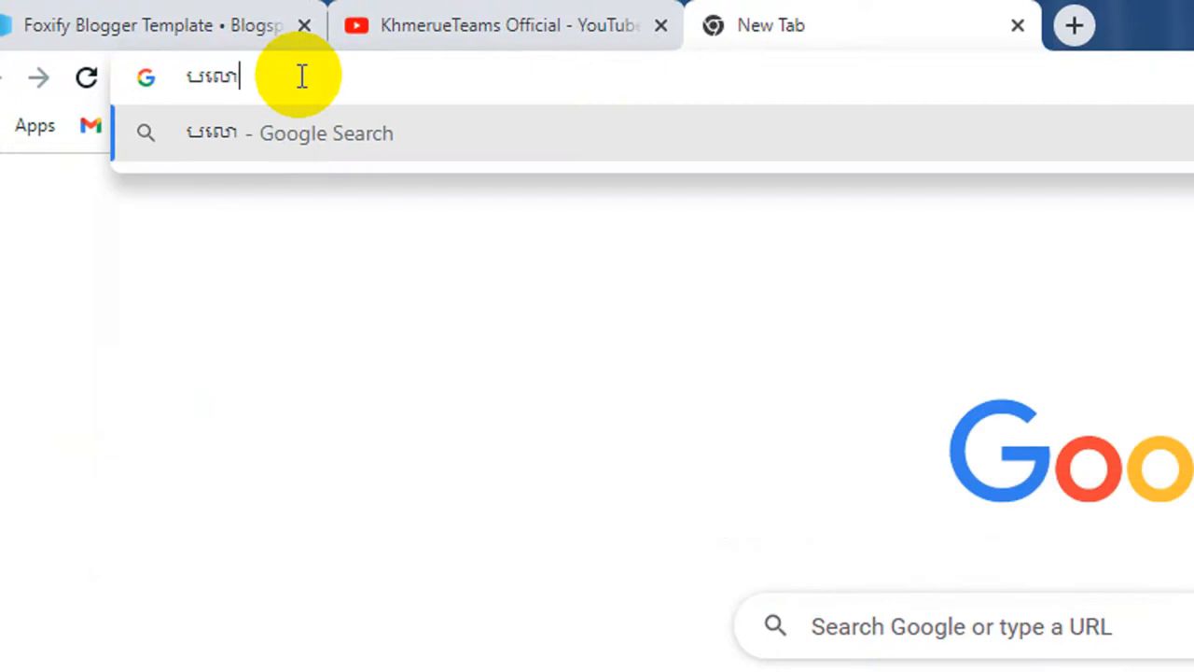
{"action": "key", "text": "BackSpace"}
{"action": "key", "text": "BackSpace"}
{"action": "key", "text": "BackSpace"}
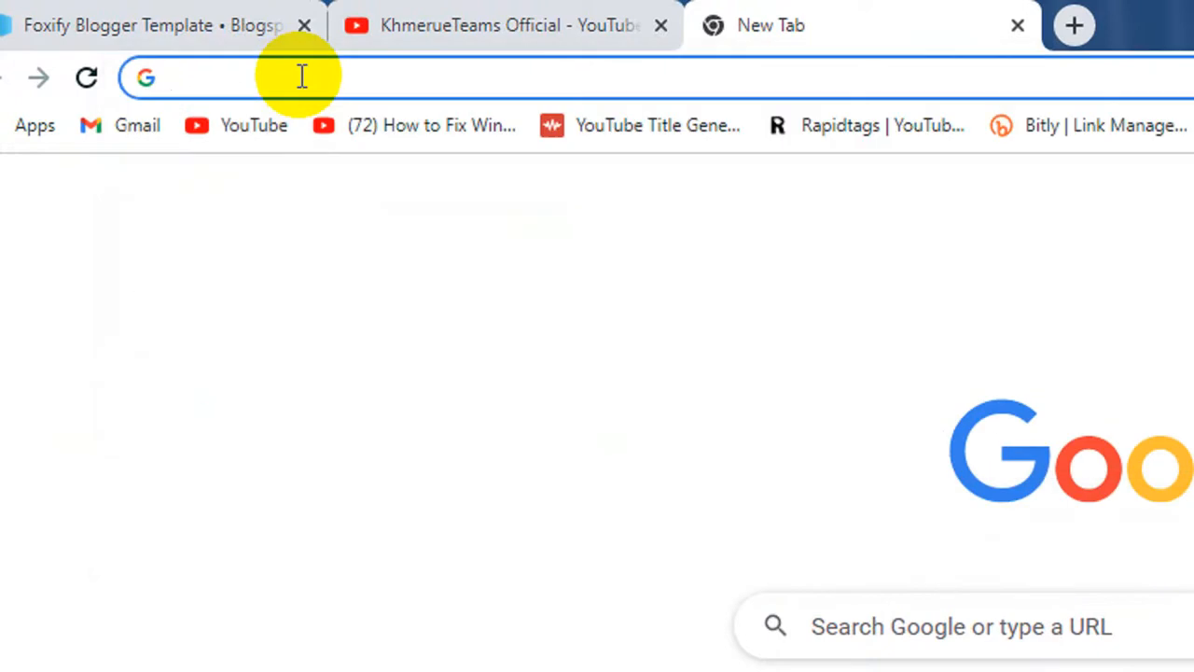
{"action": "type", "text": "bo"}
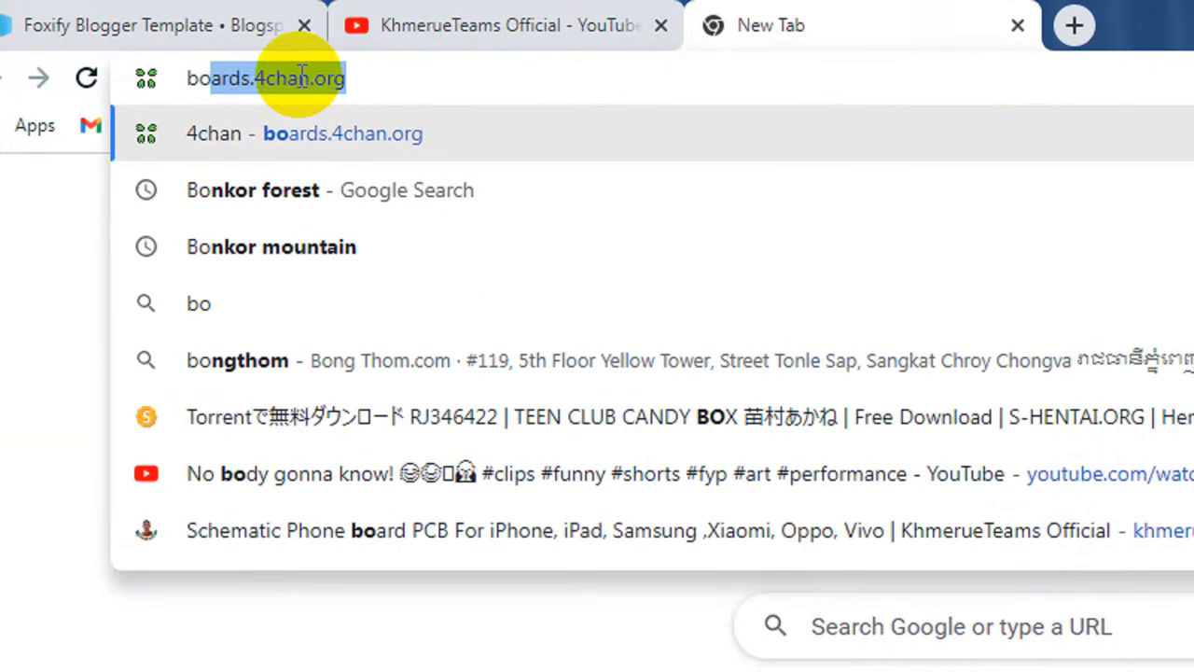
{"action": "key", "text": "BackSpace"}
{"action": "key", "text": "BackSpace"}
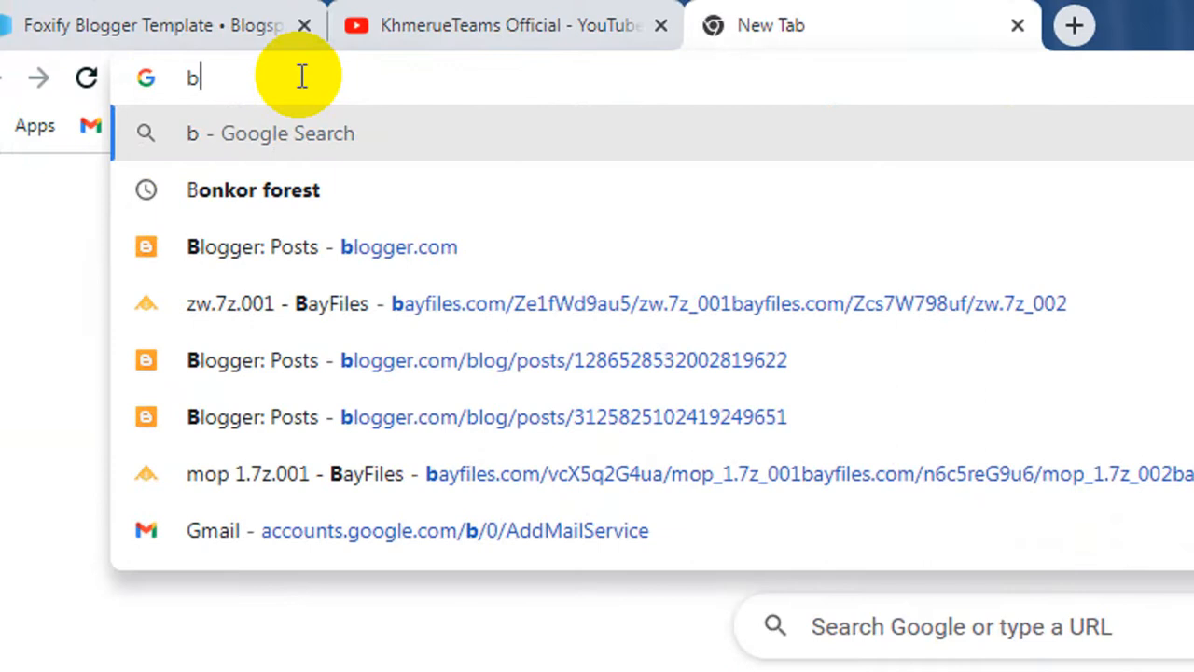
{"action": "type", "text": "lg"}
{"action": "key", "text": "BackSpace"}
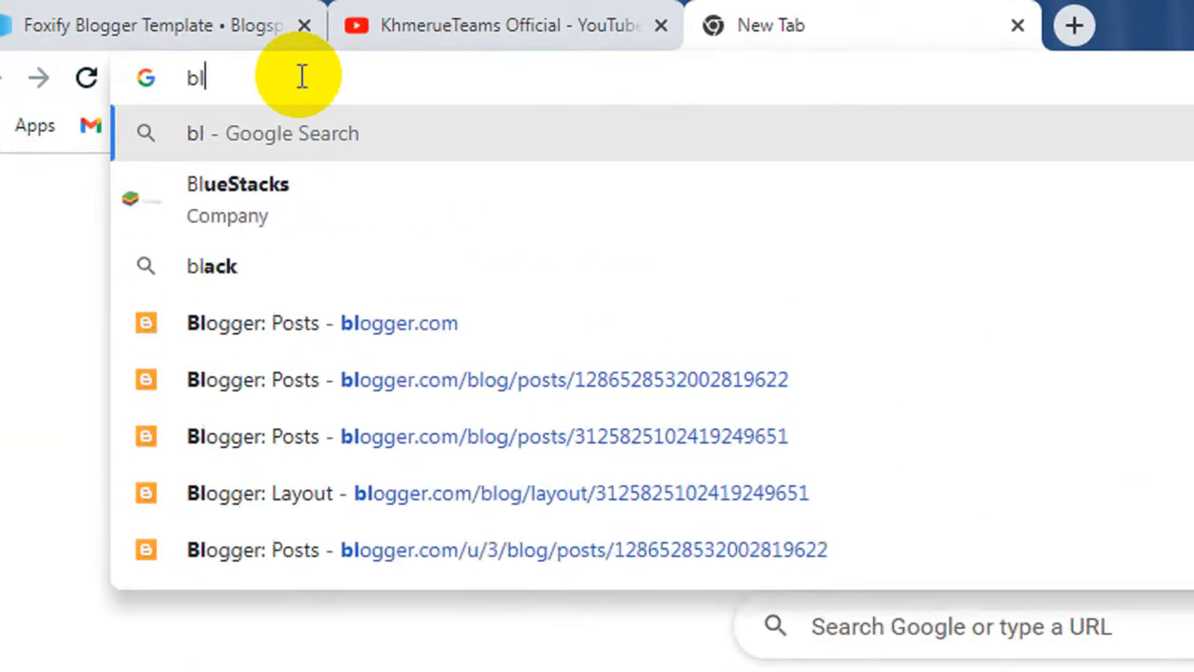
{"action": "type", "text": "og"}
{"action": "key", "text": "Return"}
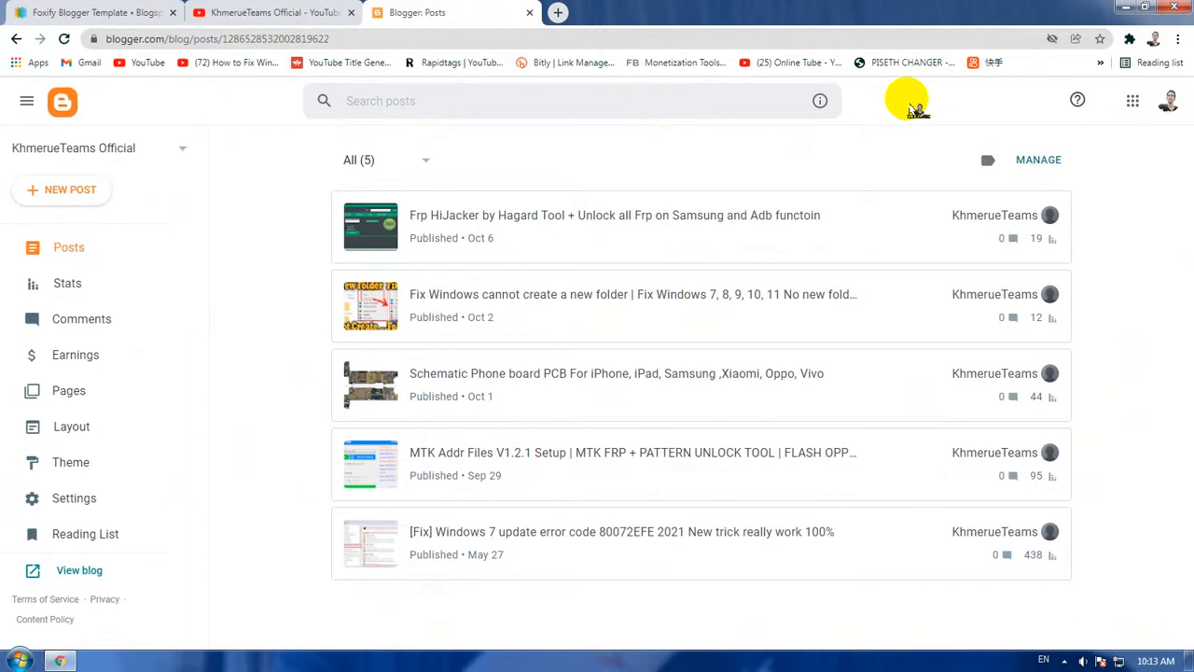
- On the blogger.com/u/4/onboarding page, title the new blog KhmerueteamsOffficialsTest and continue to the URL choice
{"action": "left_click", "coordinate": [341, 38]}
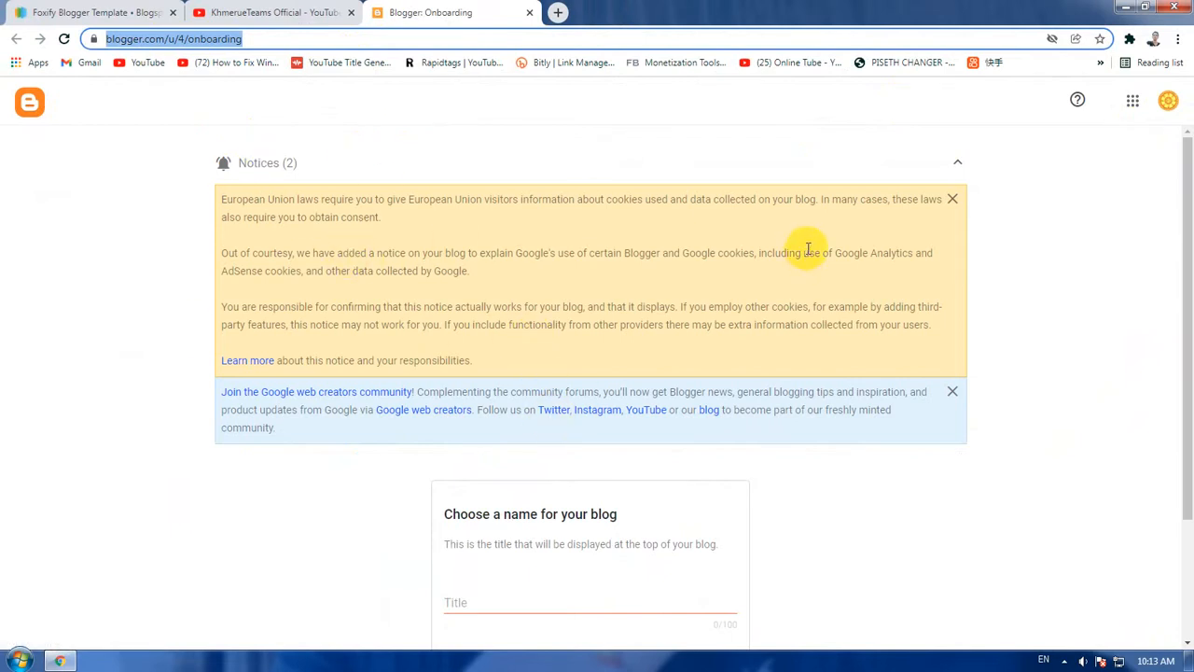
{"action": "scroll", "coordinate": [812, 253], "scroll_direction": "down", "scroll_amount": 2}
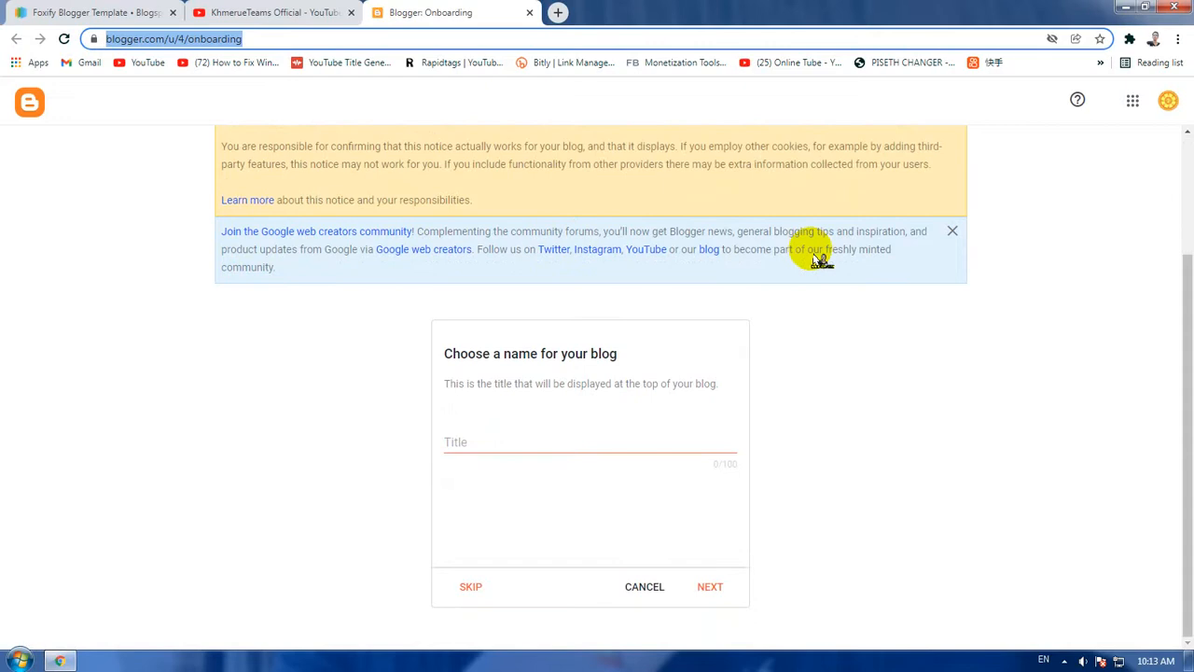
{"action": "left_click", "coordinate": [519, 445]}
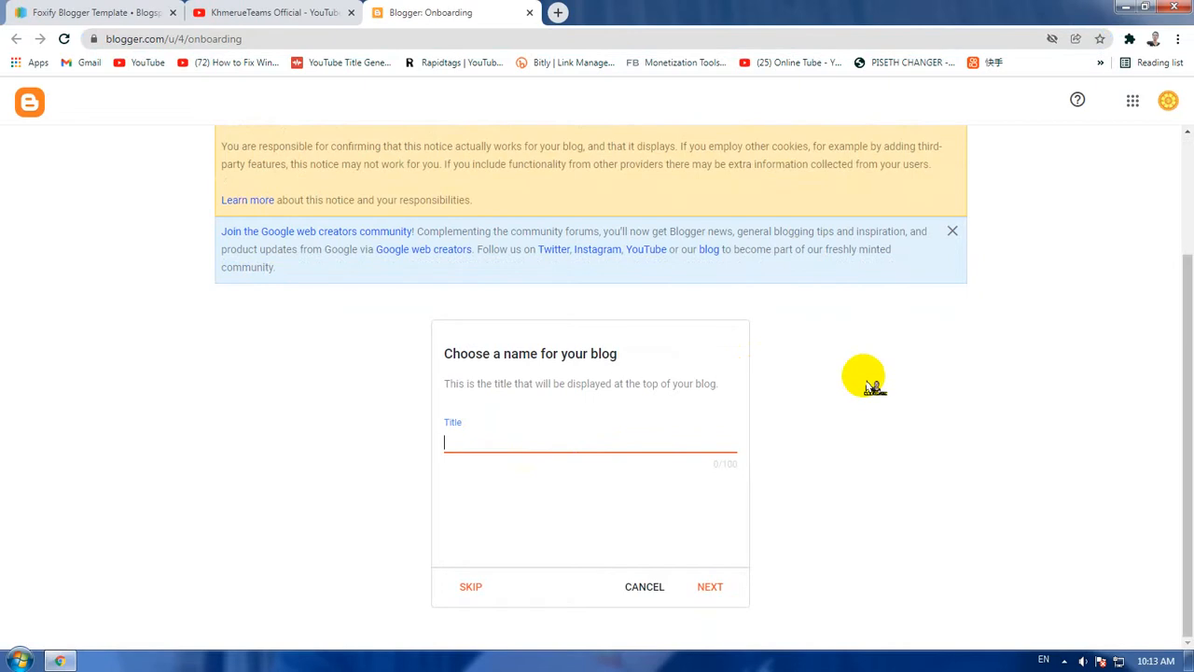
{"action": "type", "text": "KhmerueteamsOffficial"}
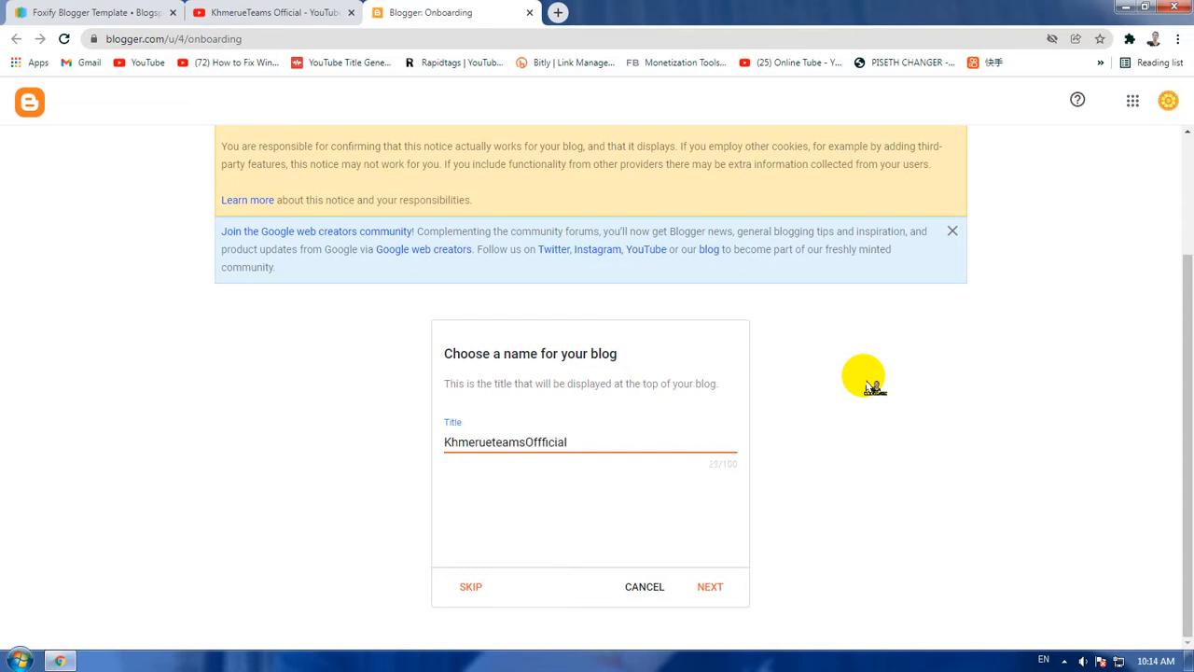
{"action": "type", "text": "sTest"}
{"action": "left_click", "coordinate": [715, 586]}
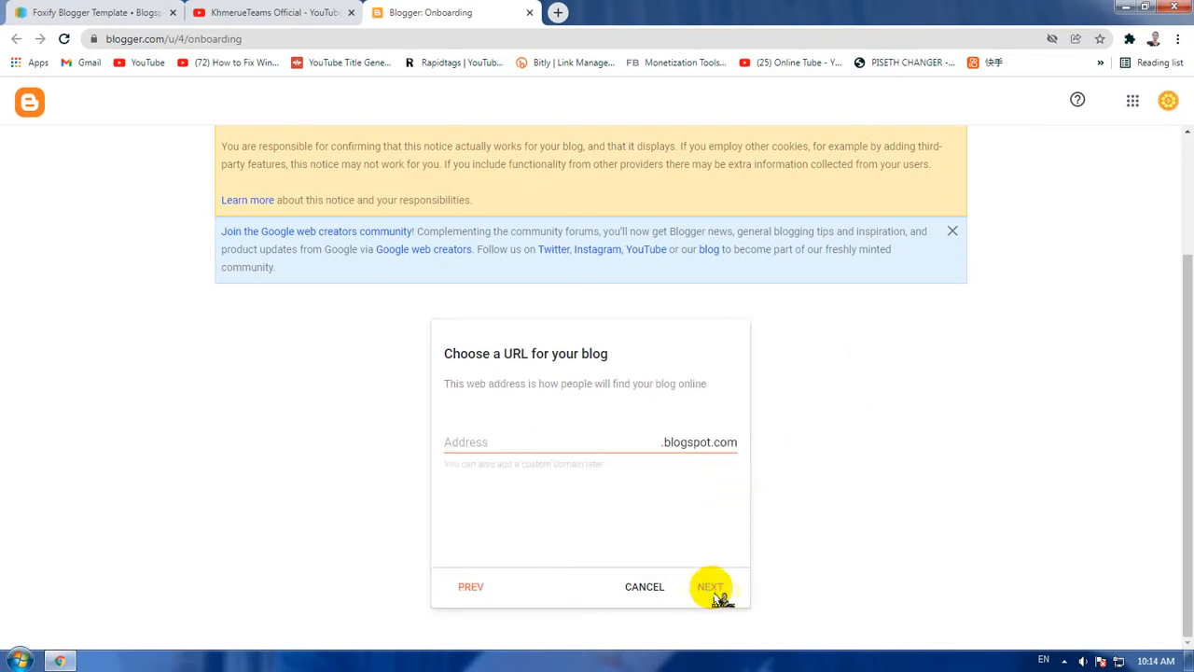
- Set the blog's address to khmerueteamsofficialstest.blogspot.com and continue to the display name
{"action": "left_click", "coordinate": [596, 441]}
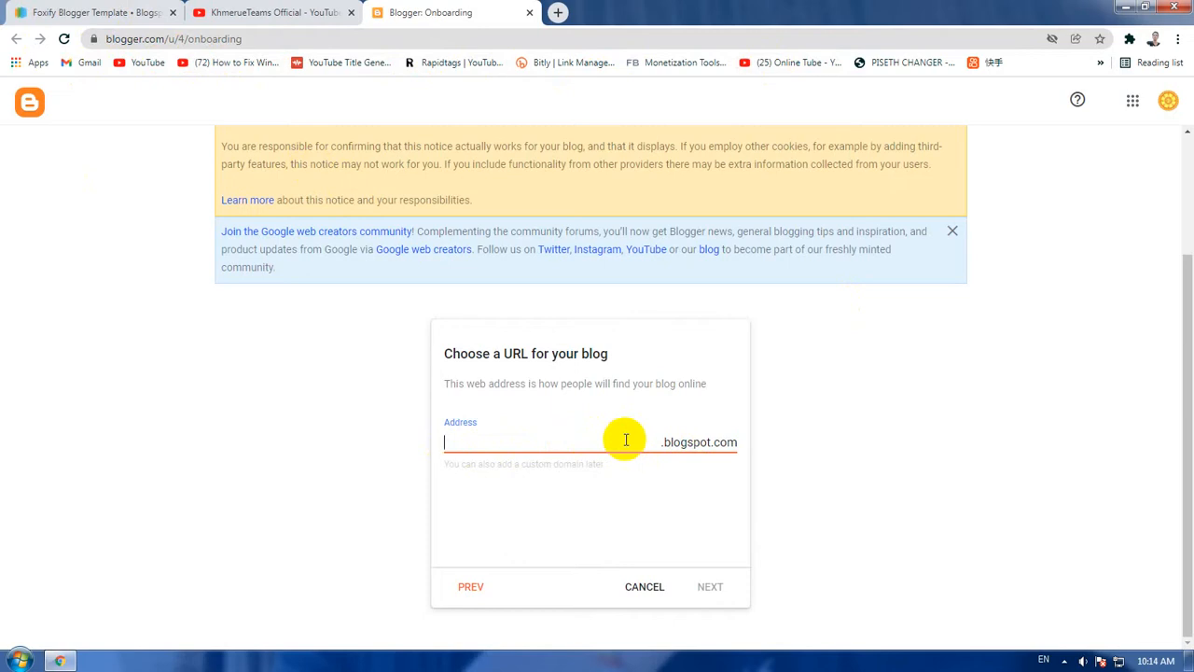
{"action": "type", "text": "khmerueteamsofffic"}
{"action": "key", "text": "BackSpace"}
{"action": "key", "text": "BackSpace"}
{"action": "key", "text": "BackSpace"}
{"action": "type", "text": "ic"}
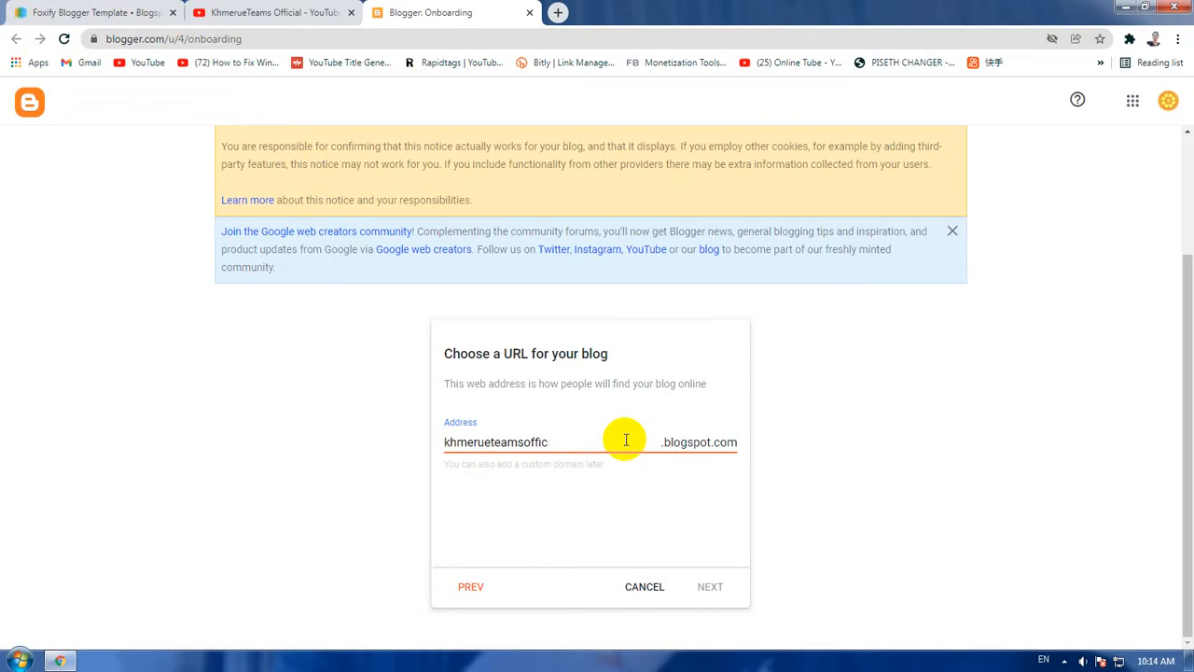
{"action": "type", "text": "ialstest"}
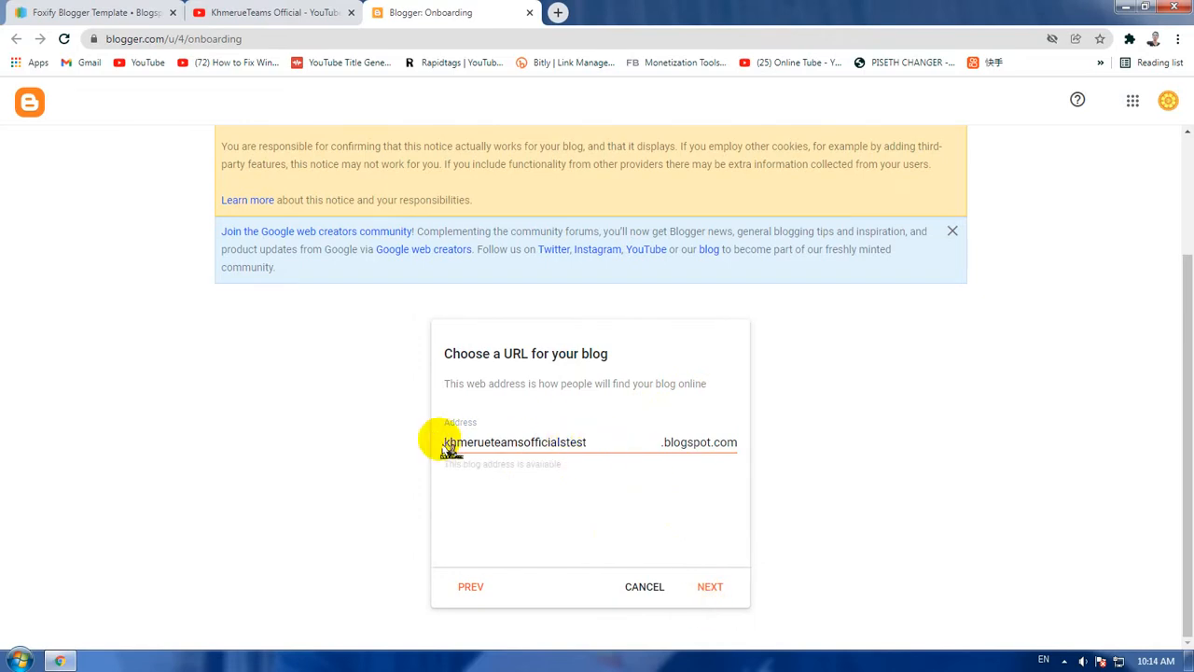
{"action": "left_click_drag", "start_coordinate": [445, 446], "coordinate": [714, 444]}
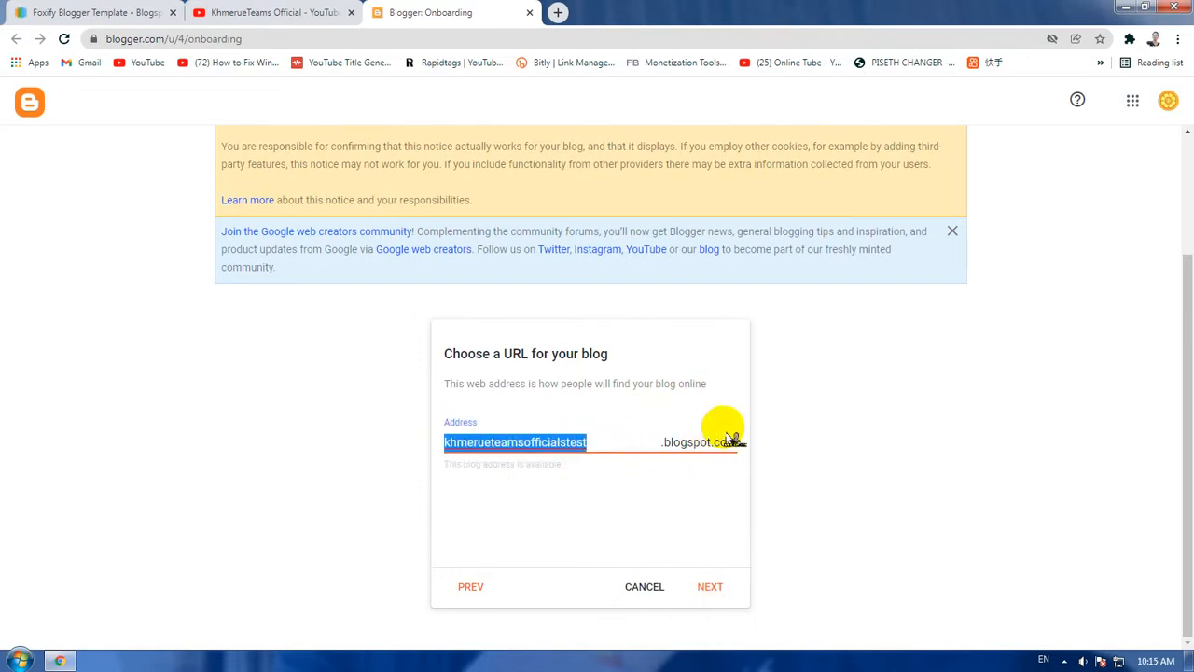
{"action": "left_click", "coordinate": [710, 586]}
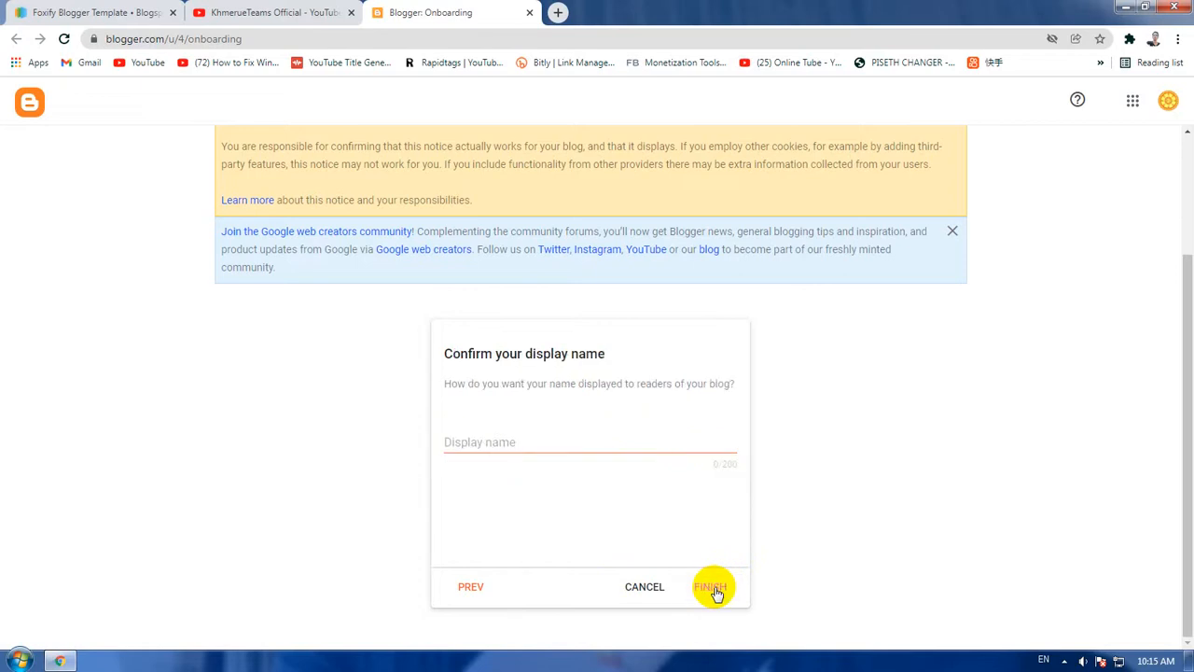
- Enter Khmerue Teams Test as the display name and finish creating the blog
{"action": "left_click", "coordinate": [508, 442]}
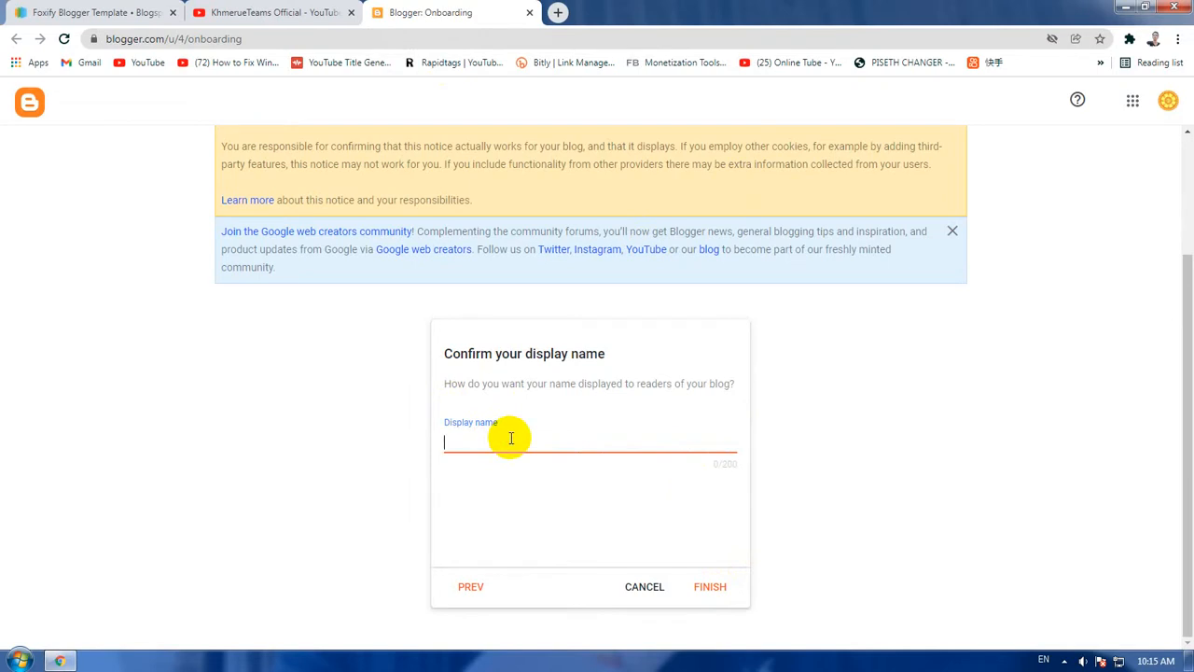
{"action": "type", "text": "Khmerue Teams Test"}
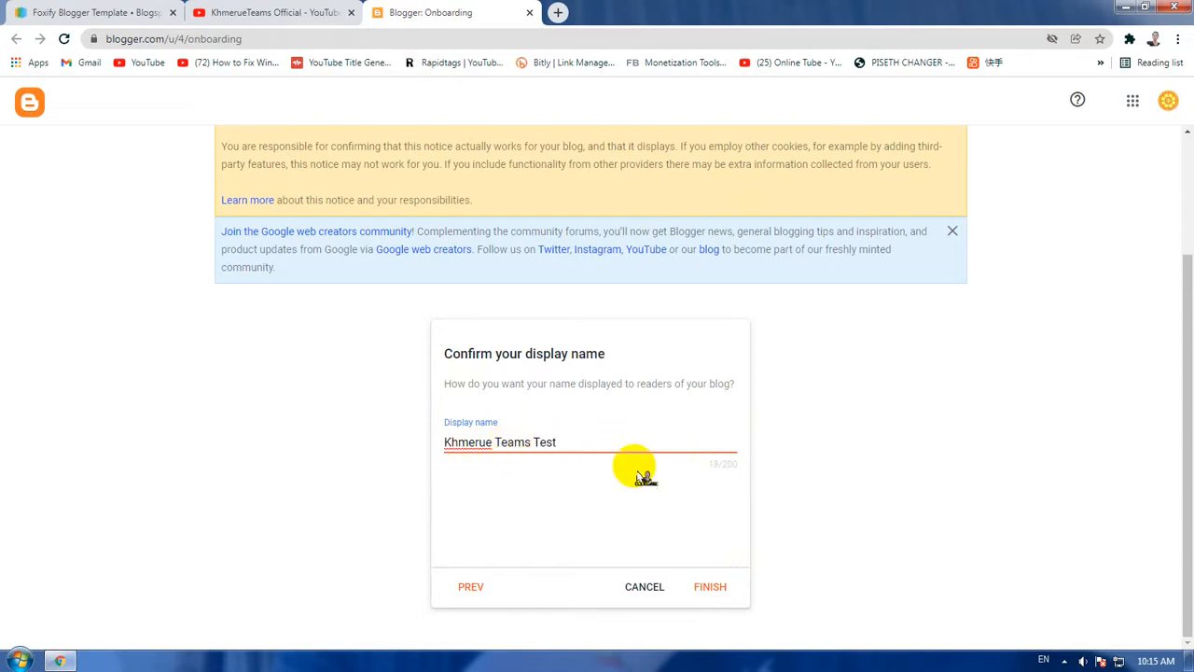
{"action": "left_click", "coordinate": [712, 590]}
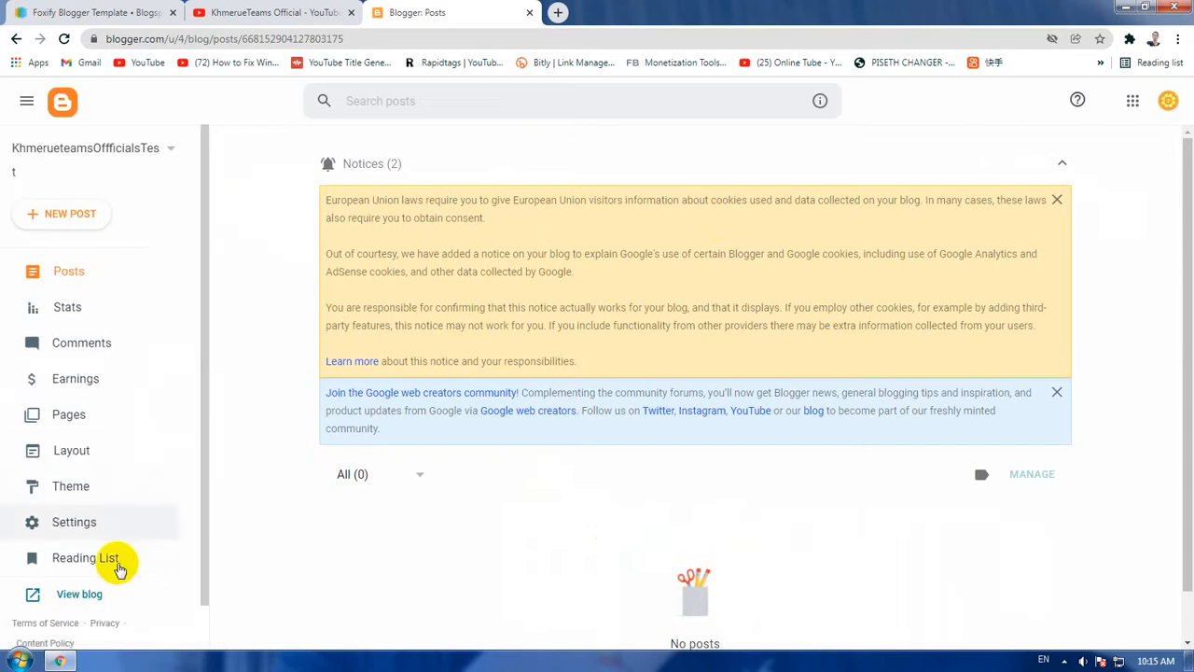
- View the new blog and select its full web address to check it
{"action": "left_click", "coordinate": [86, 599]}
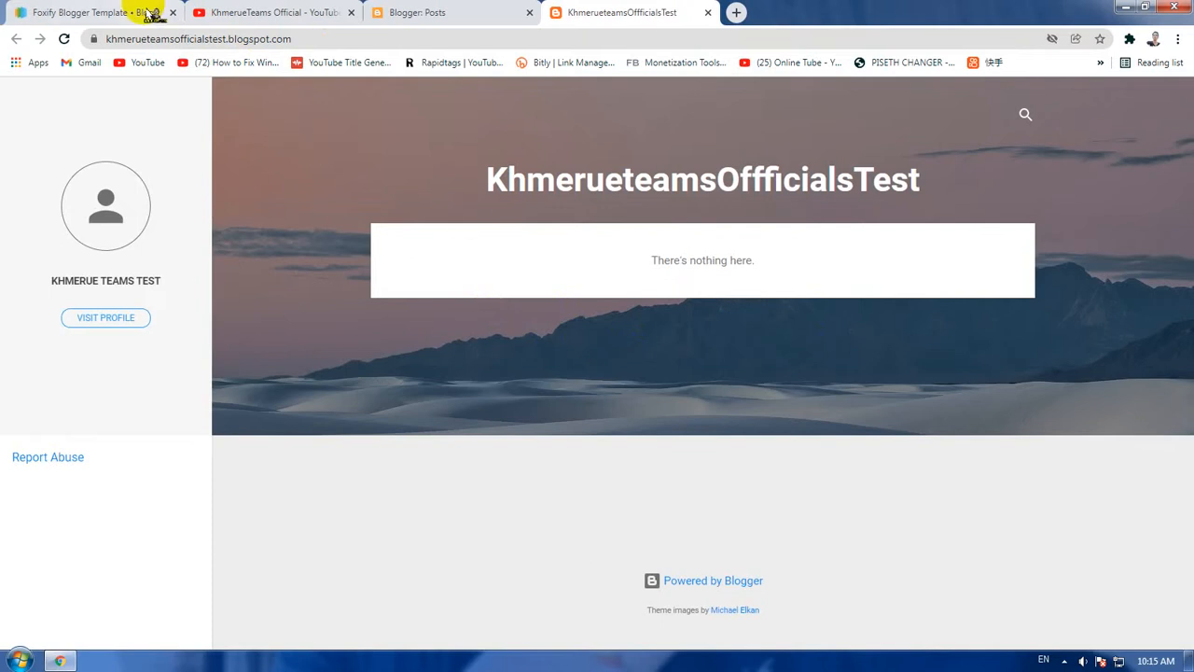
{"action": "left_click", "coordinate": [177, 41]}
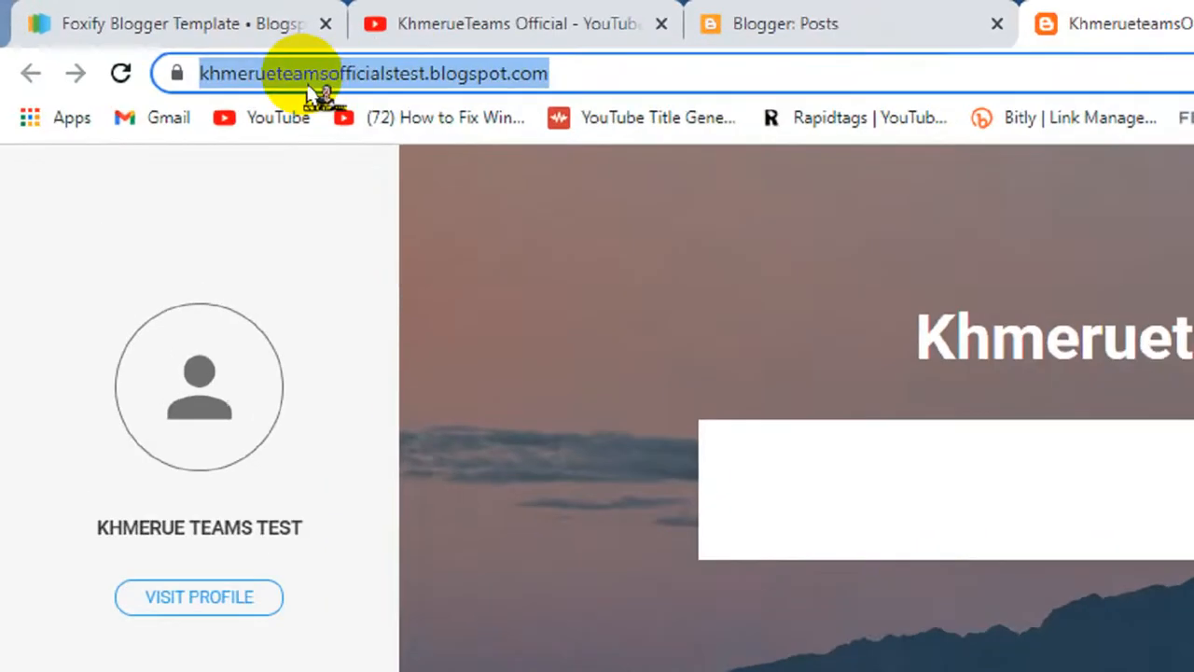
{"action": "left_click", "coordinate": [287, 41]}
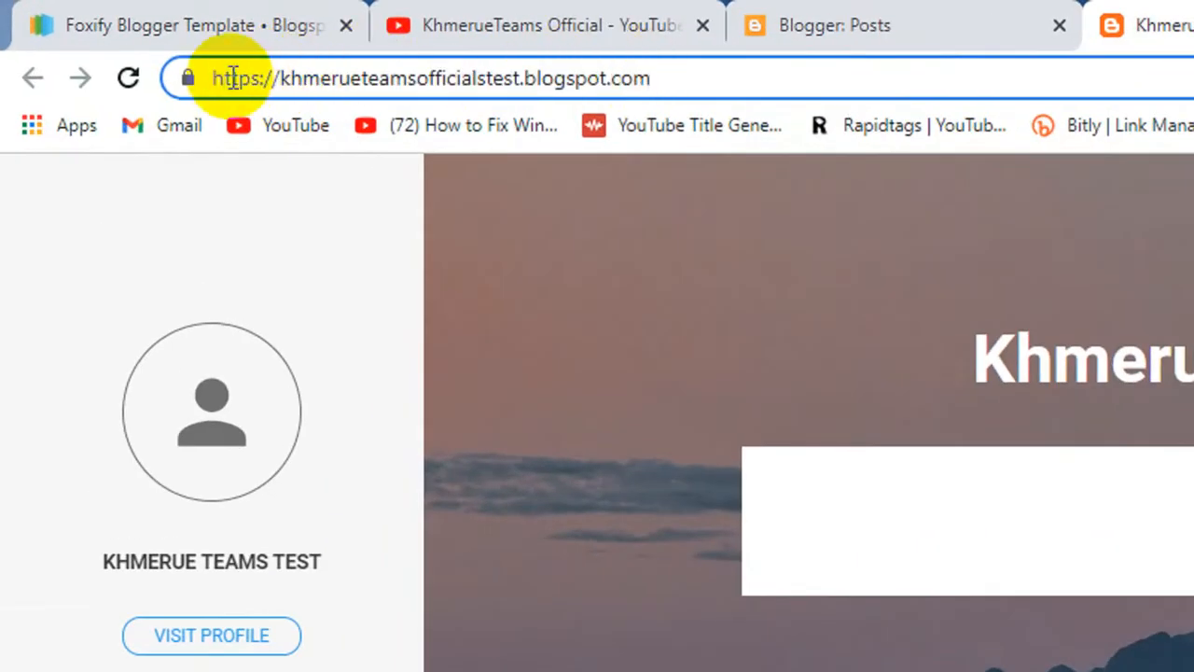
{"action": "left_click_drag", "start_coordinate": [213, 77], "coordinate": [685, 75]}
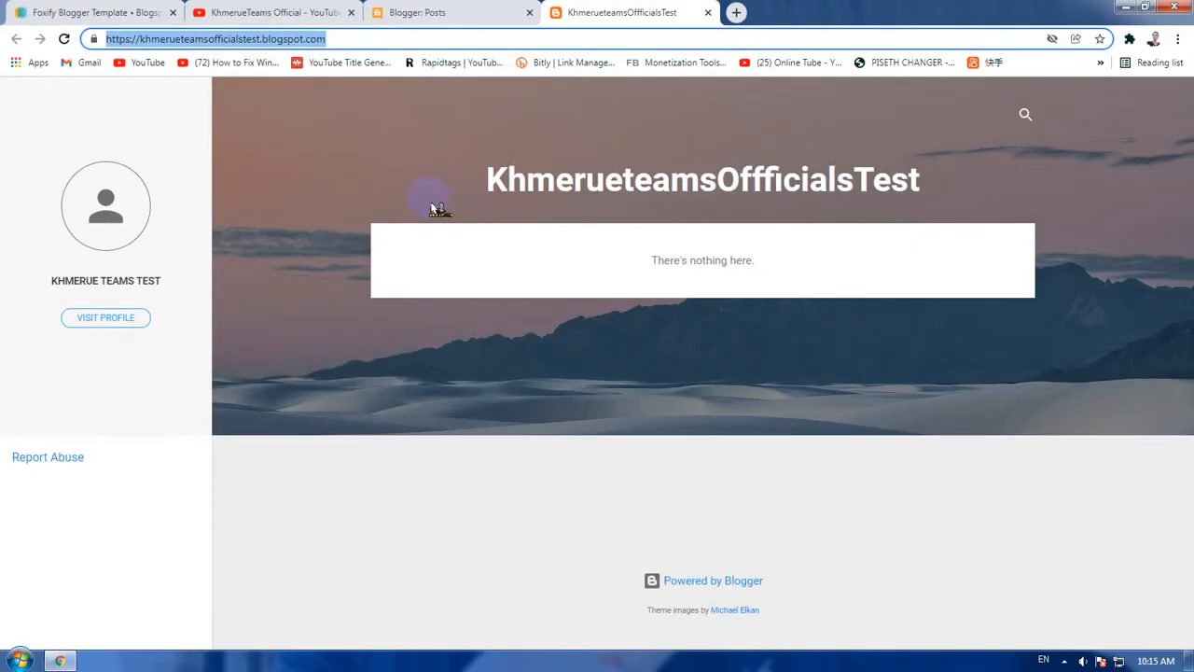
- Return to the Blogger dashboard, open the new blog's theme page and close the blog preview
{"action": "left_click", "coordinate": [448, 12]}
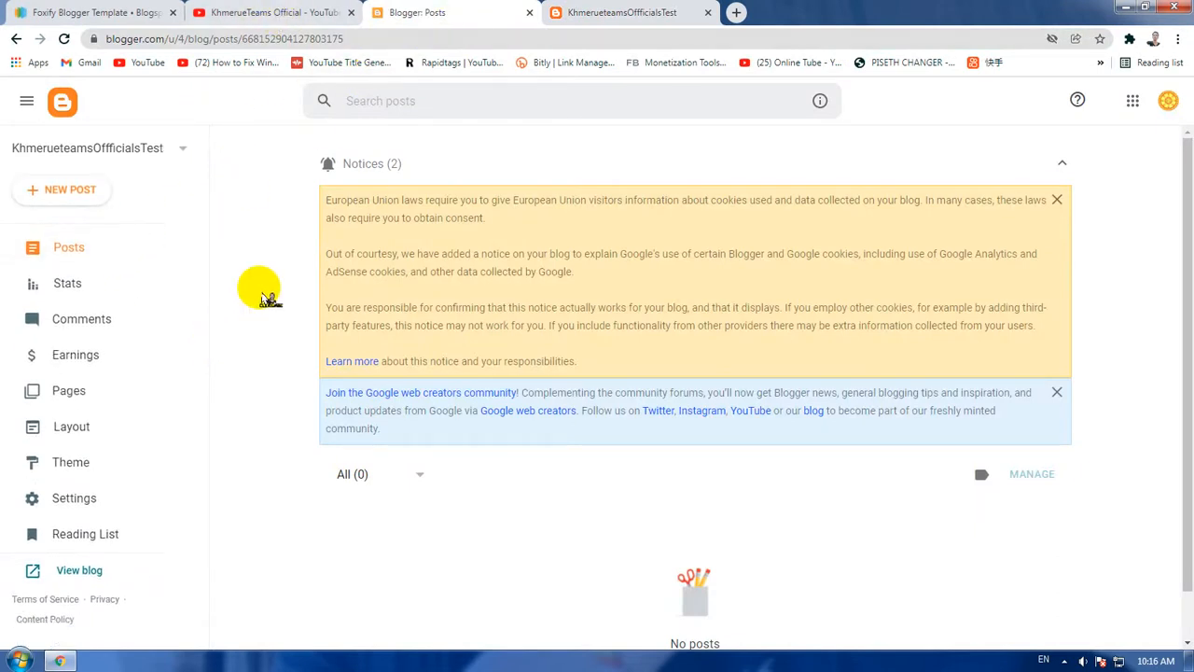
{"action": "left_click", "coordinate": [84, 464]}
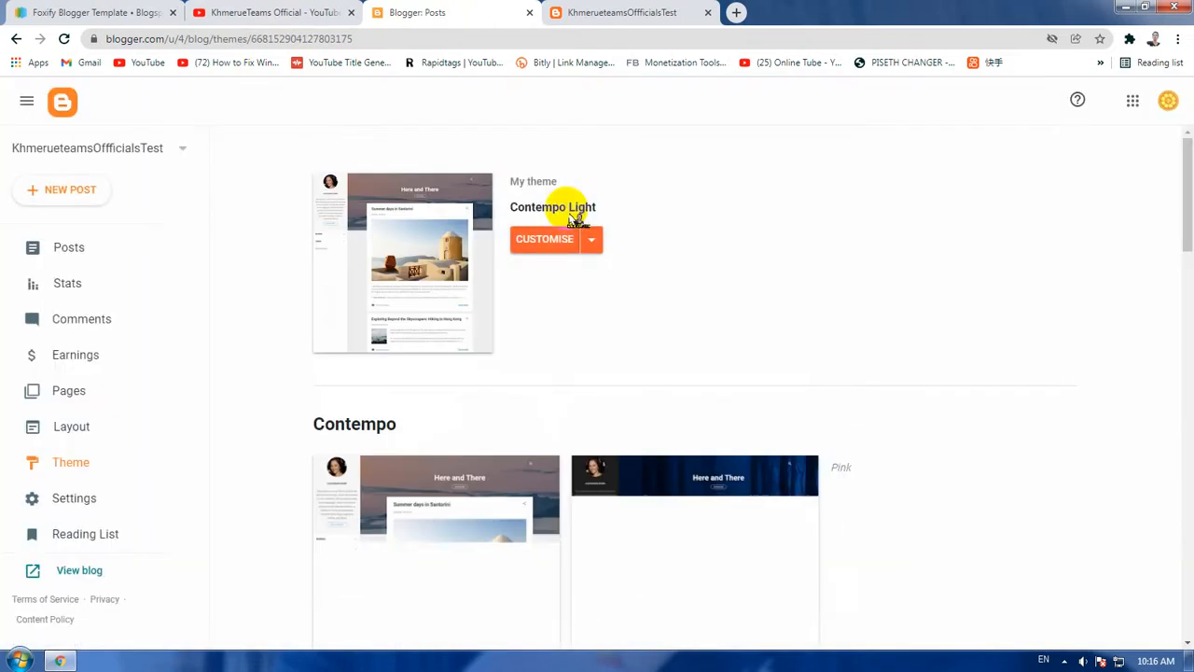
{"action": "left_click", "coordinate": [707, 13]}
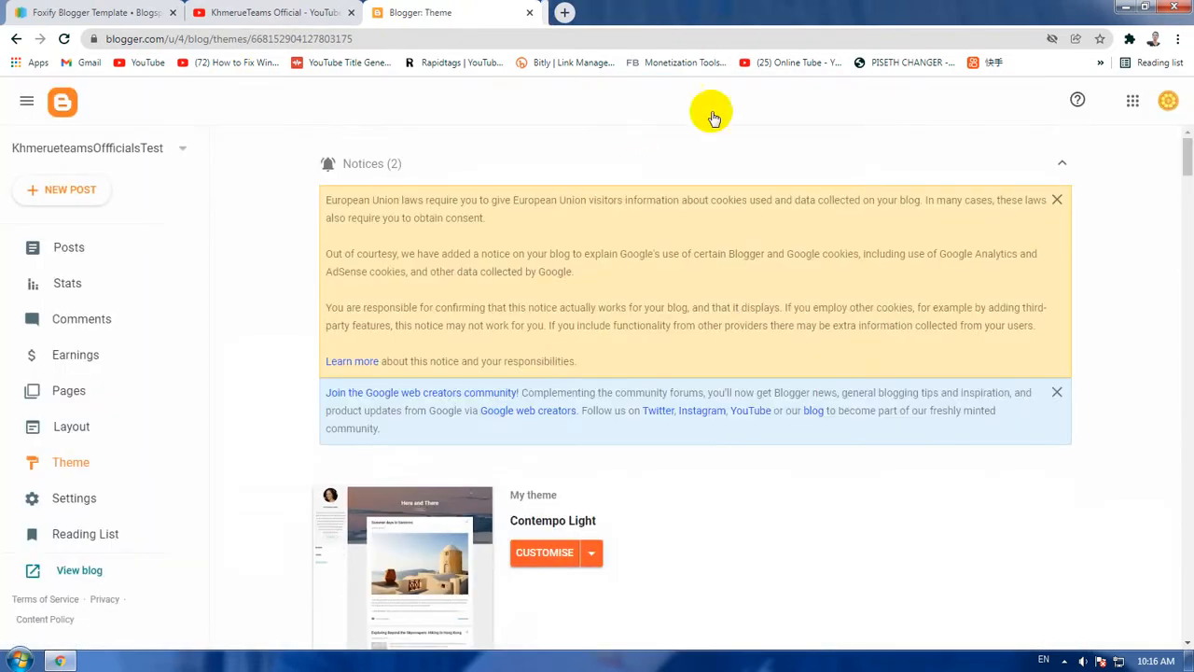
- Look through the built-in Blogger themes, including the Contempo, Soho, Emporio and Notable collections
{"action": "scroll", "coordinate": [760, 247], "scroll_direction": "down", "scroll_amount": 4}
{"action": "scroll", "coordinate": [798, 269], "scroll_direction": "down", "scroll_amount": 3}
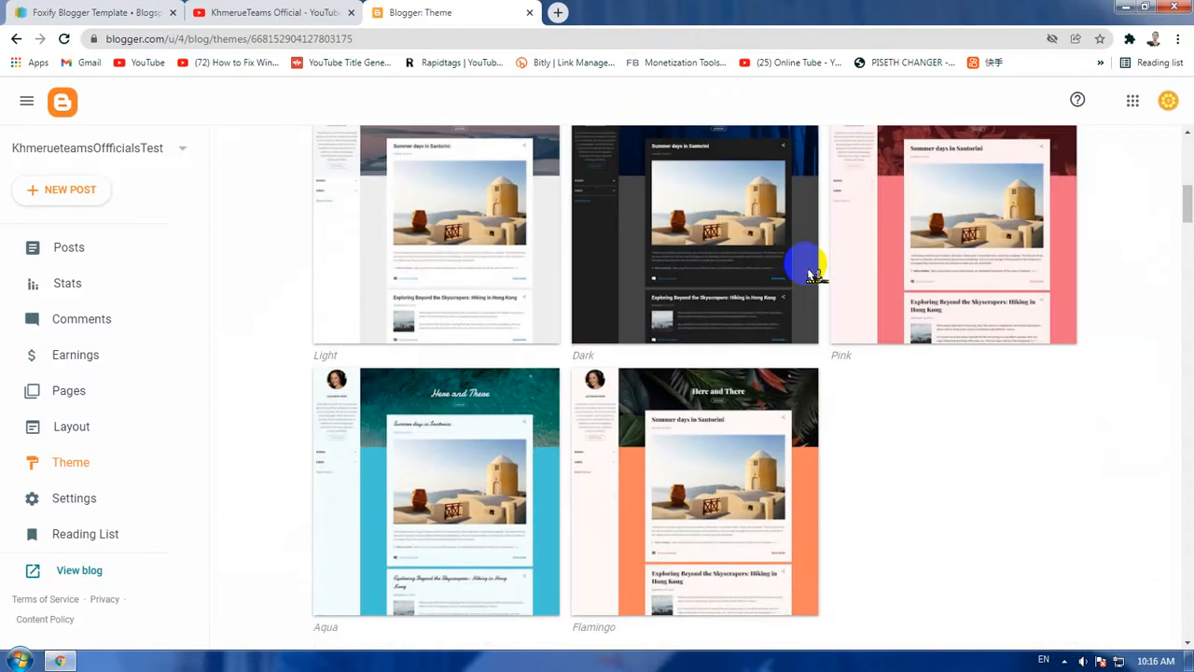
{"action": "scroll", "coordinate": [847, 307], "scroll_direction": "down", "scroll_amount": 4}
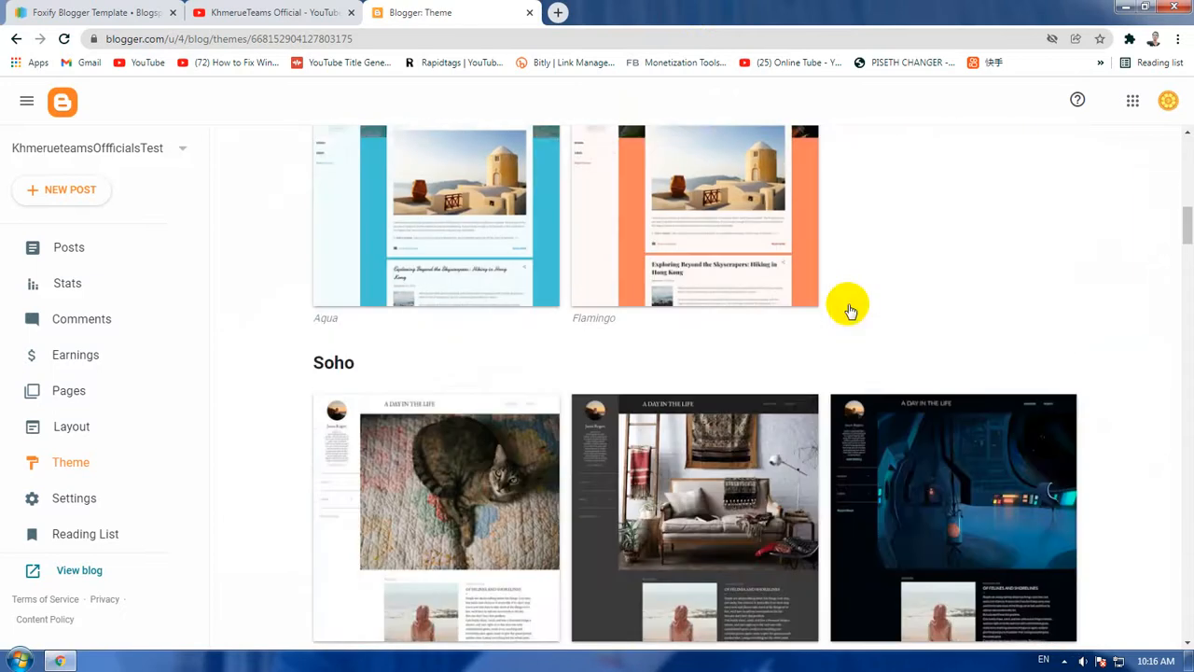
{"action": "scroll", "coordinate": [851, 314], "scroll_direction": "down", "scroll_amount": 2}
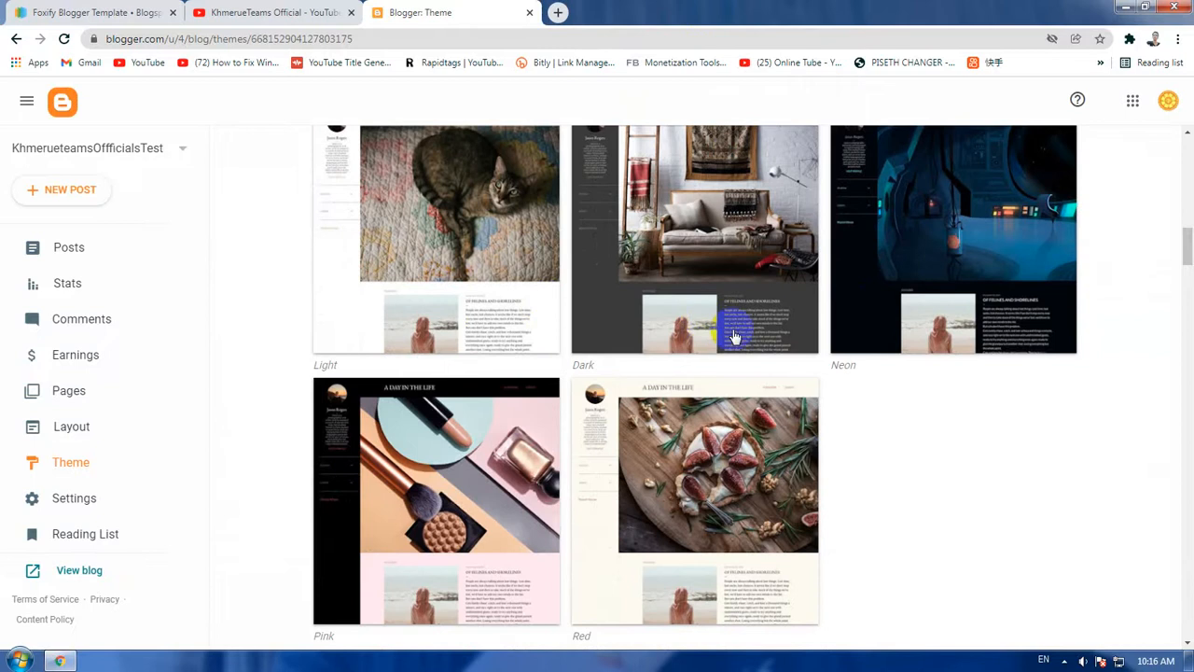
{"action": "scroll", "coordinate": [732, 335], "scroll_direction": "down", "scroll_amount": 3}
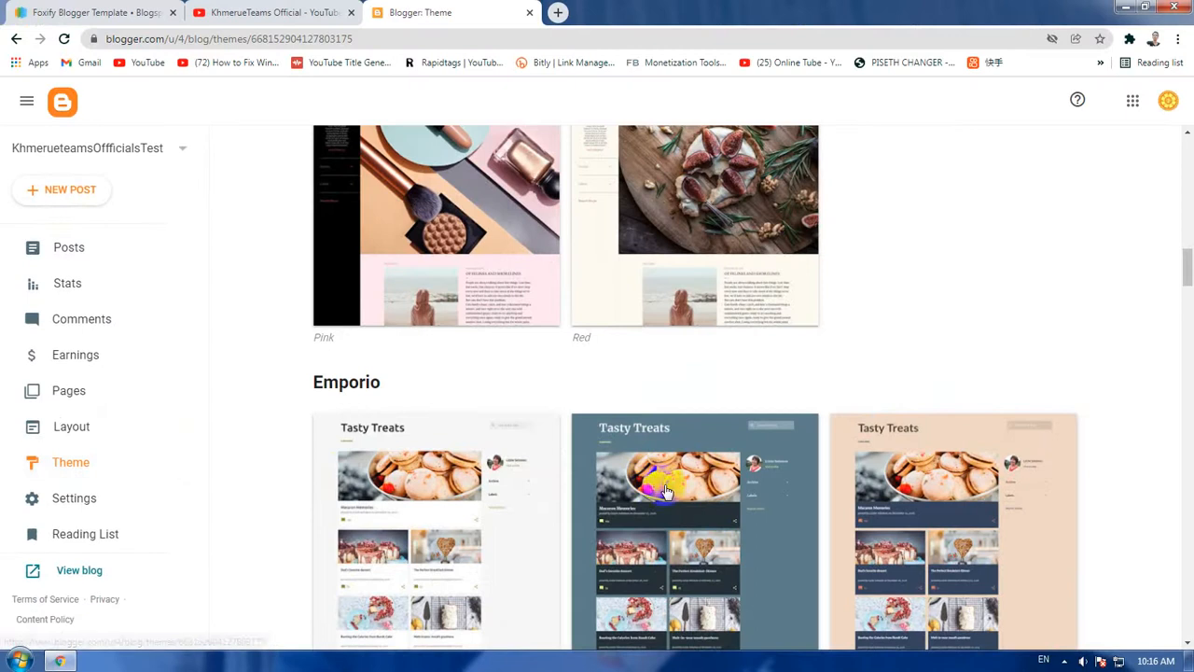
{"action": "scroll", "coordinate": [816, 490], "scroll_direction": "down", "scroll_amount": 3}
{"action": "scroll", "coordinate": [816, 499], "scroll_direction": "down", "scroll_amount": 2}
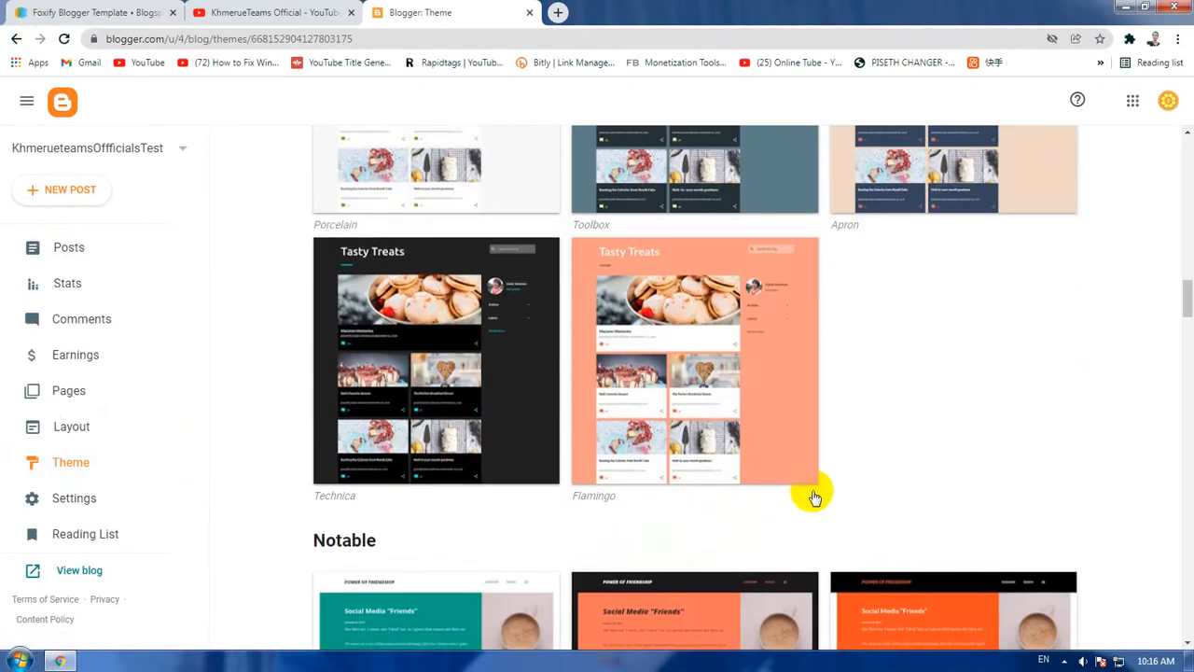
{"action": "scroll", "coordinate": [391, 414], "scroll_direction": "down", "scroll_amount": 3}
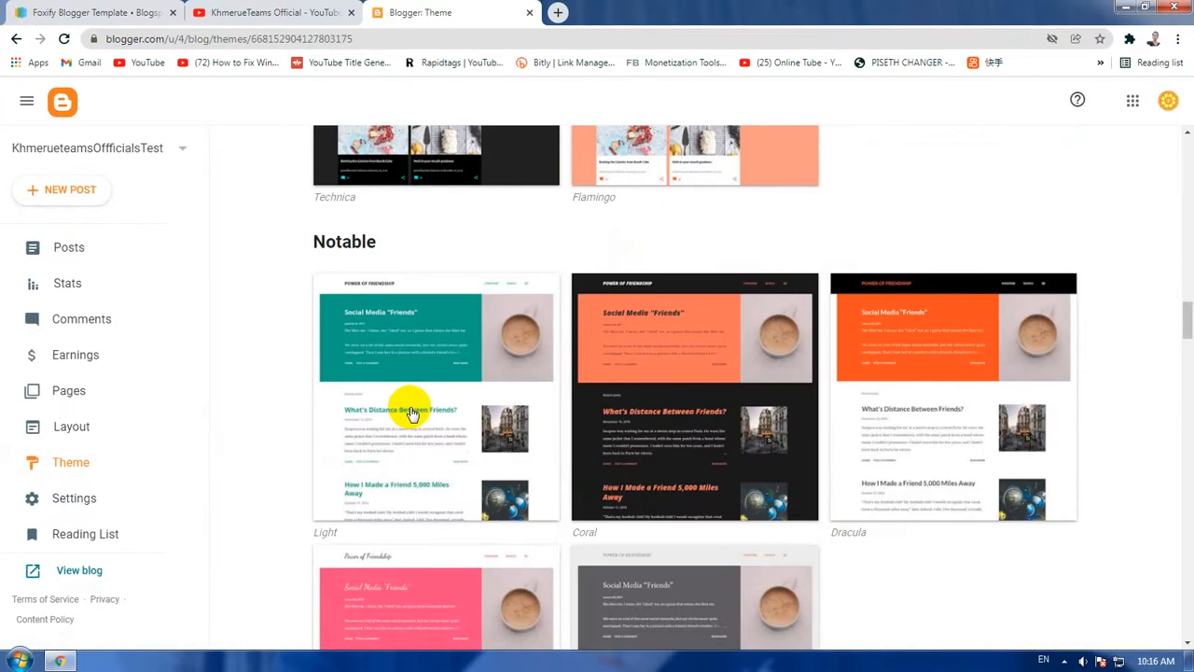
{"action": "scroll", "coordinate": [410, 412], "scroll_direction": "down", "scroll_amount": 5}
{"action": "scroll", "coordinate": [420, 401], "scroll_direction": "up", "scroll_amount": 10}
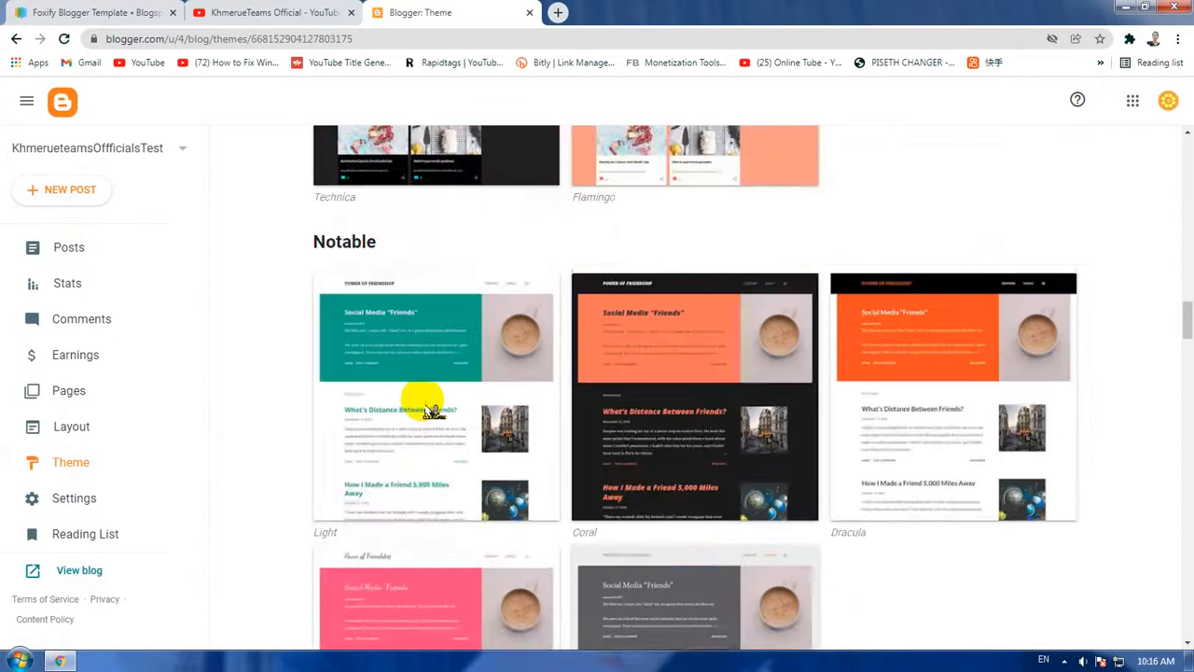
{"action": "scroll", "coordinate": [424, 408], "scroll_direction": "up", "scroll_amount": 5}
{"action": "scroll", "coordinate": [427, 407], "scroll_direction": "up", "scroll_amount": 10}
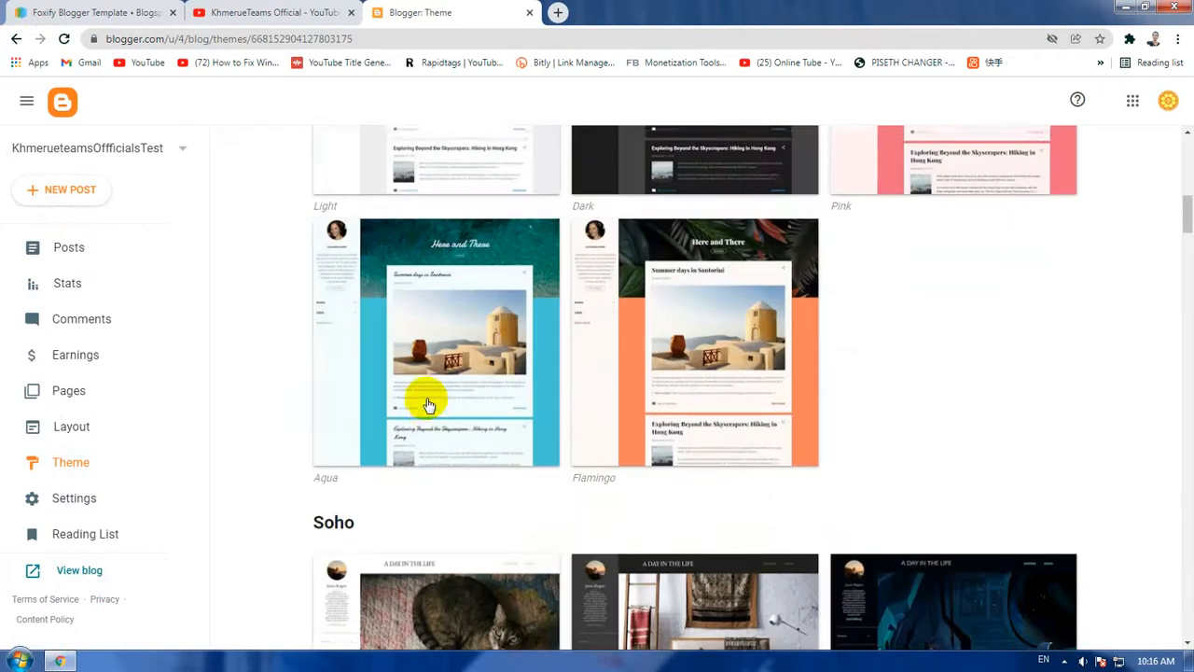
{"action": "scroll", "coordinate": [457, 373], "scroll_direction": "up", "scroll_amount": 4}
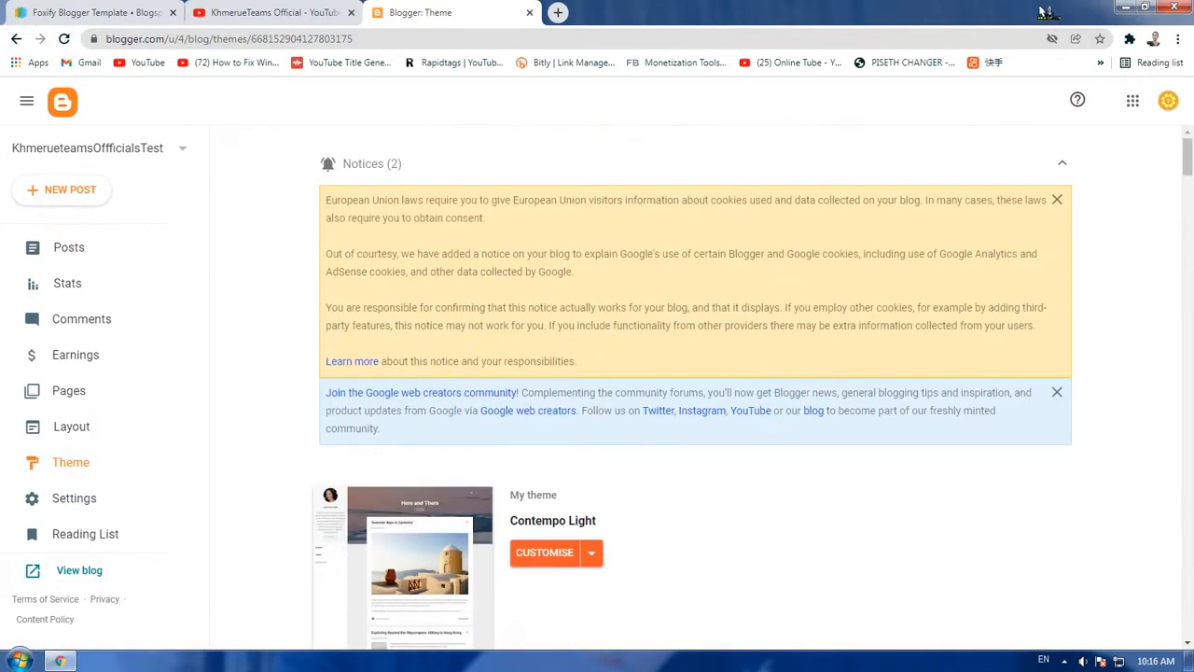
{"action": "left_click", "coordinate": [1131, 9]}
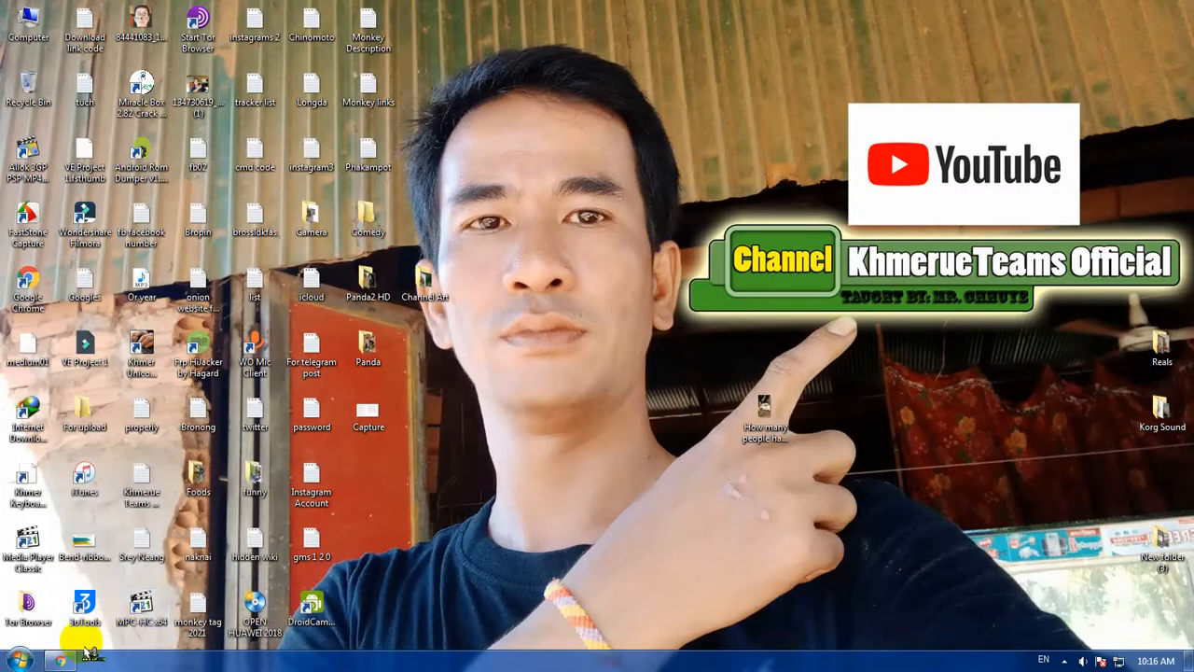
{"action": "left_click", "coordinate": [59, 660]}
- Look over the Foxify Blogger Template page on Gooyaabi Templates, including its preview image and download options
{"action": "left_click", "coordinate": [37, 13]}
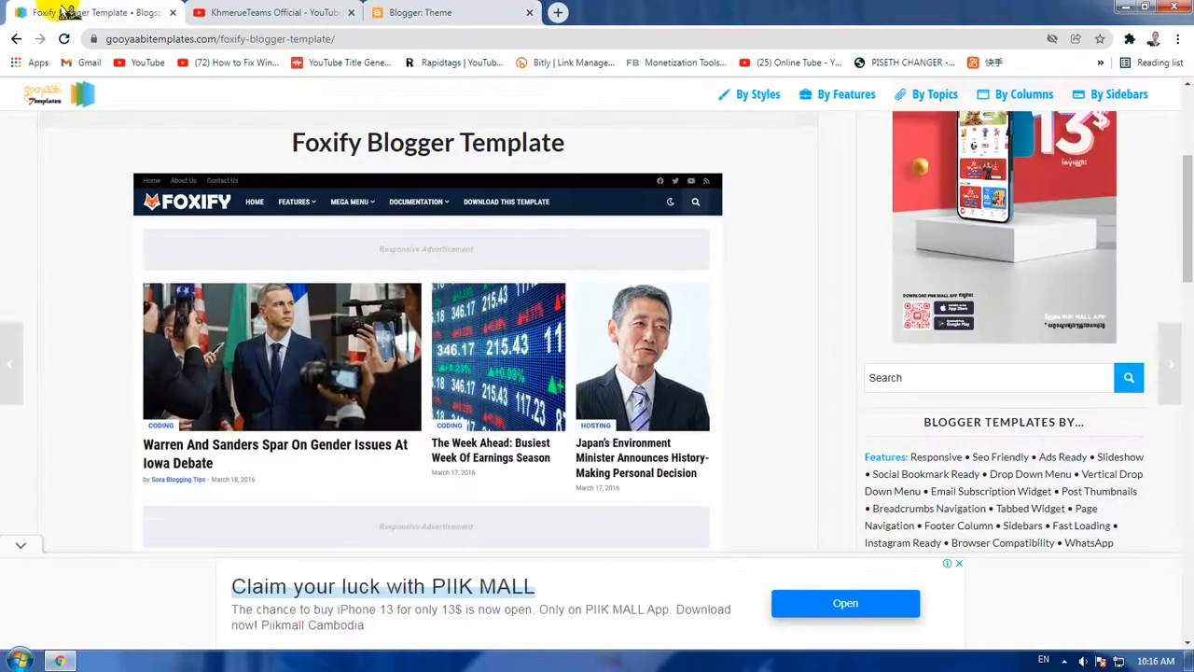
{"action": "scroll", "coordinate": [791, 253], "scroll_direction": "up", "scroll_amount": 3}
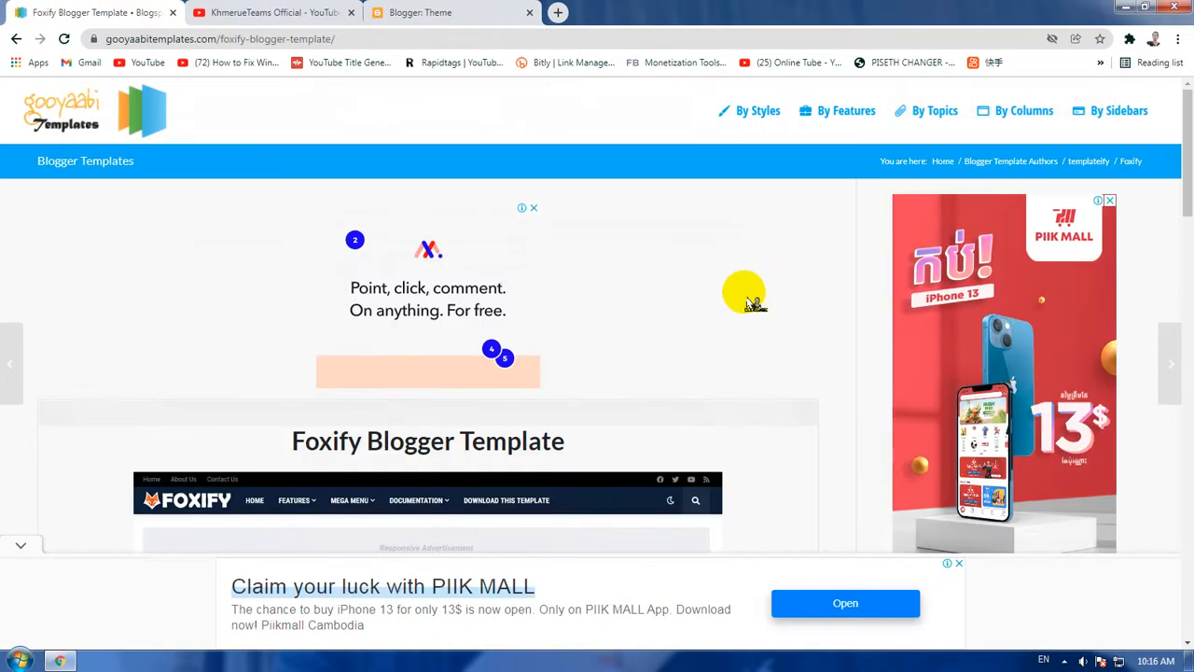
{"action": "scroll", "coordinate": [761, 296], "scroll_direction": "down", "scroll_amount": 5}
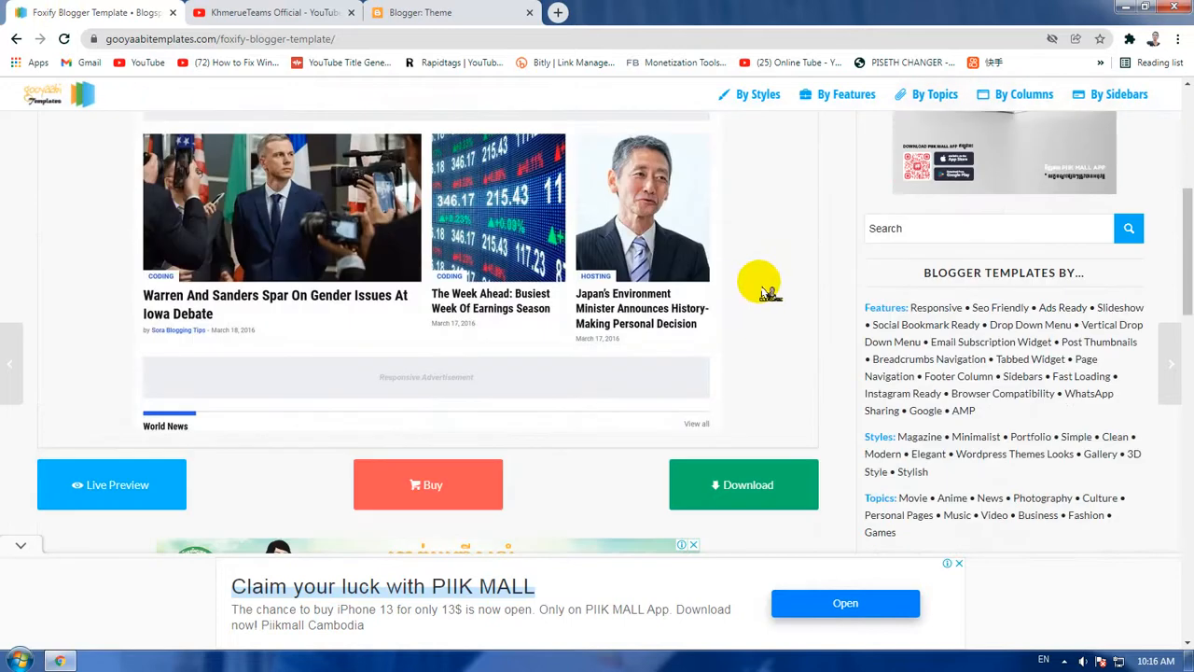
{"action": "scroll", "coordinate": [747, 279], "scroll_direction": "up", "scroll_amount": 4}
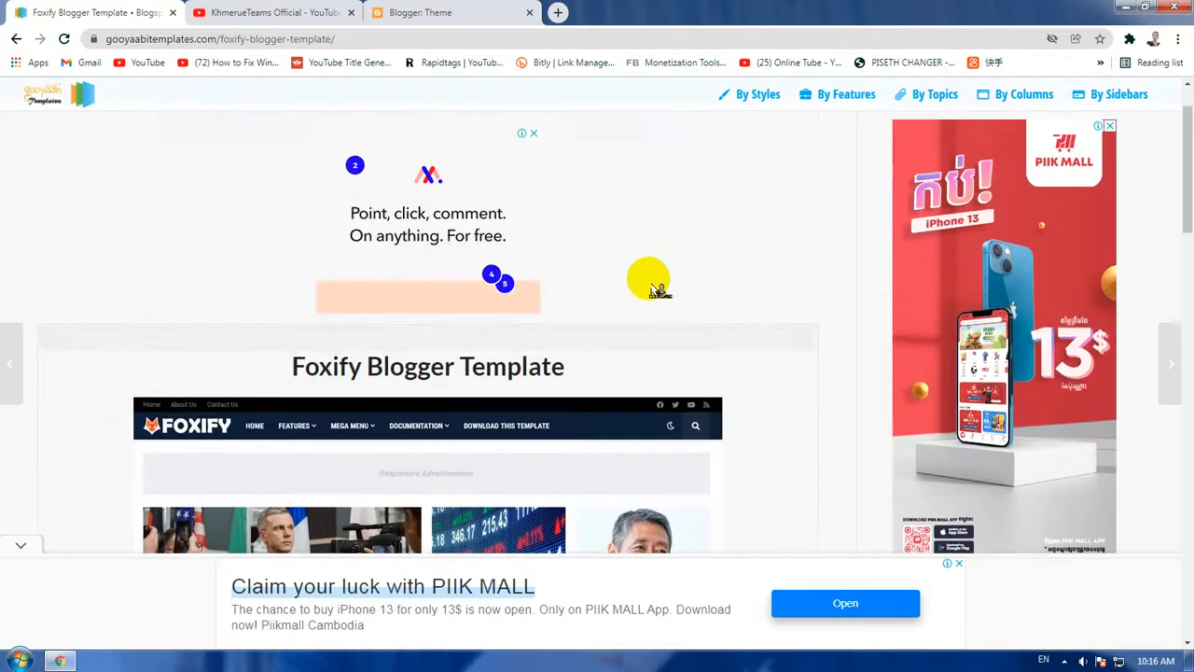
- Search Google for "blogger template" in a new browser tab and show the image results
{"action": "left_click", "coordinate": [558, 13]}
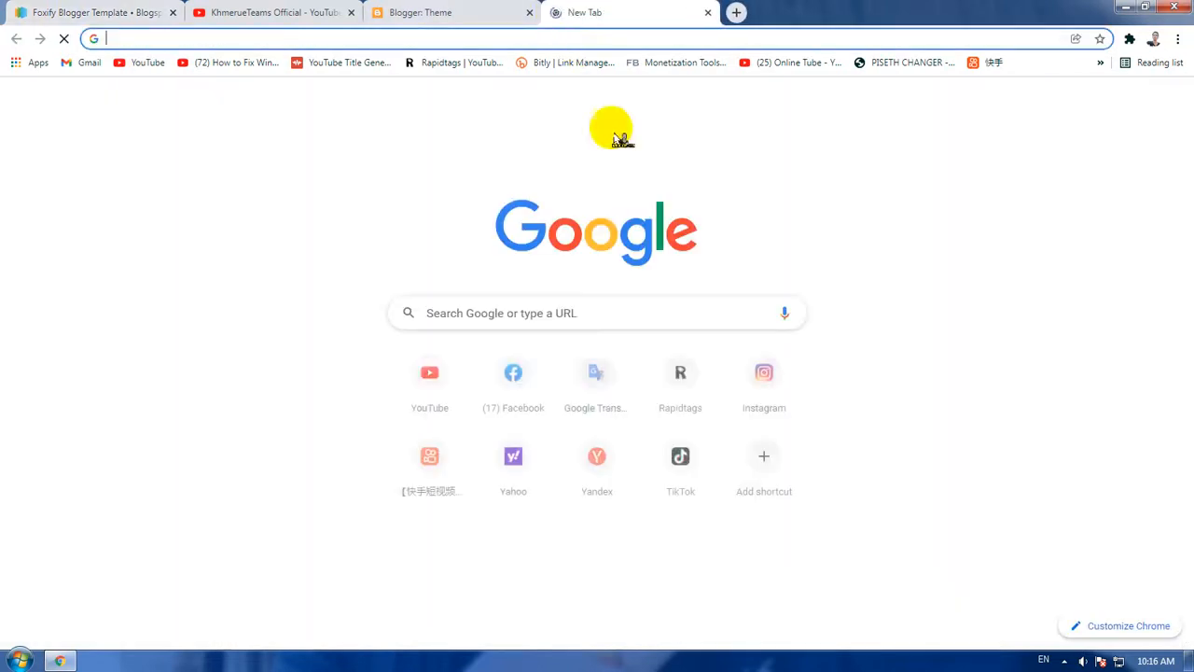
{"action": "left_click", "coordinate": [606, 320]}
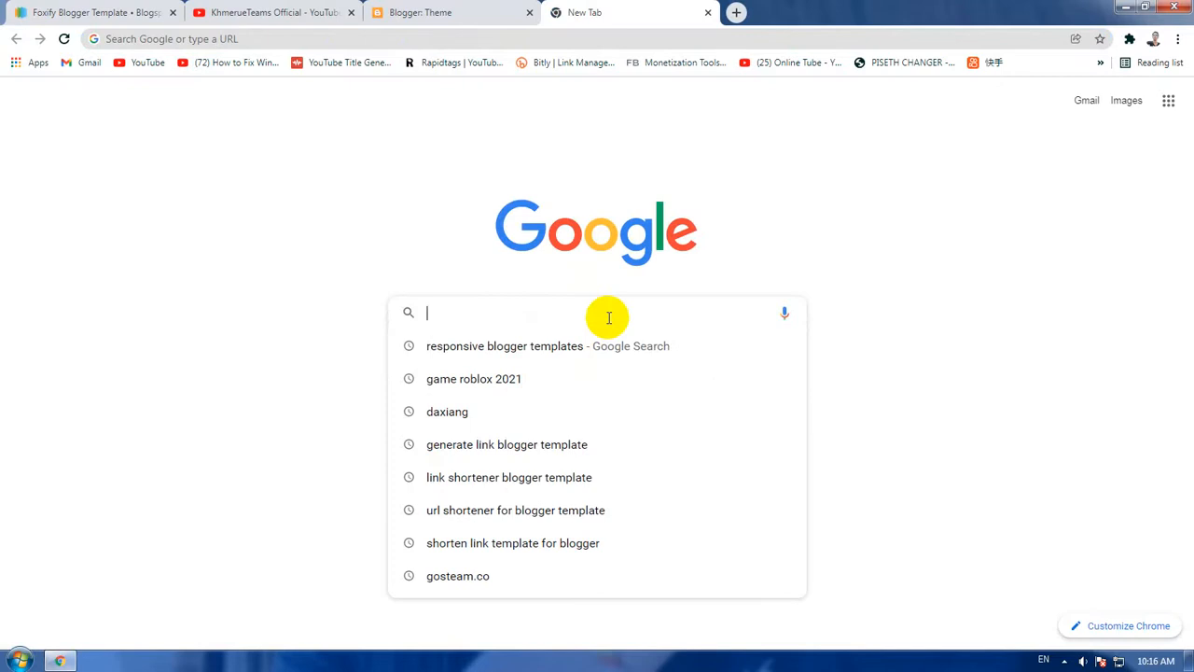
{"action": "type", "text": "blogger tem"}
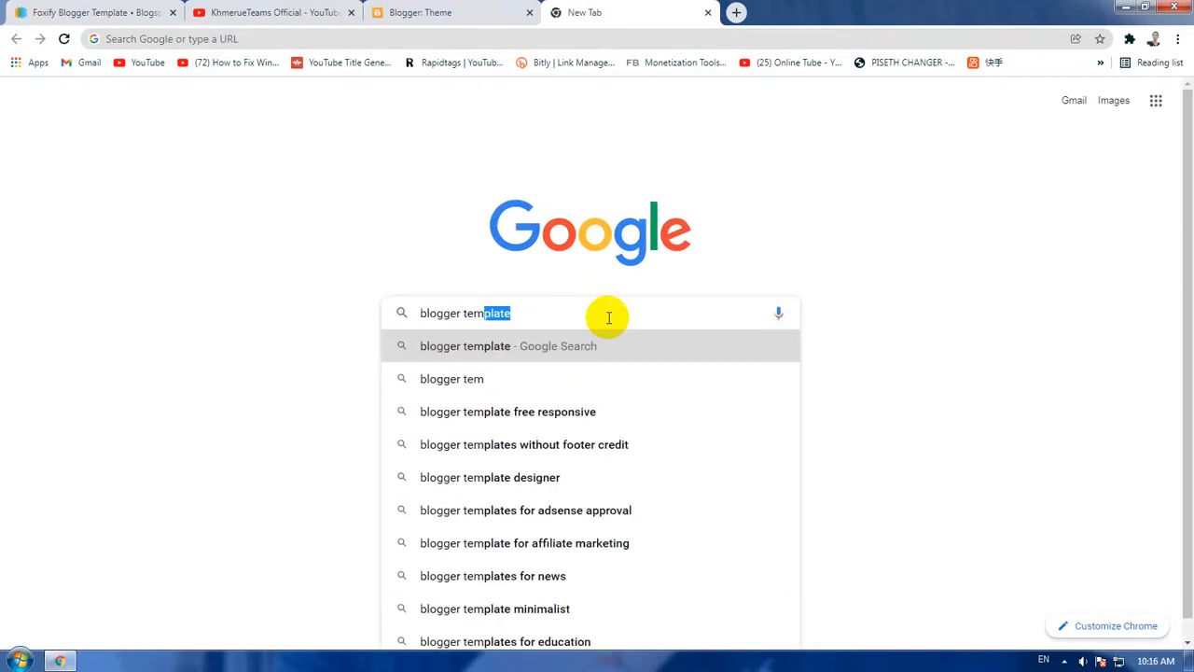
{"action": "key", "text": "Return"}
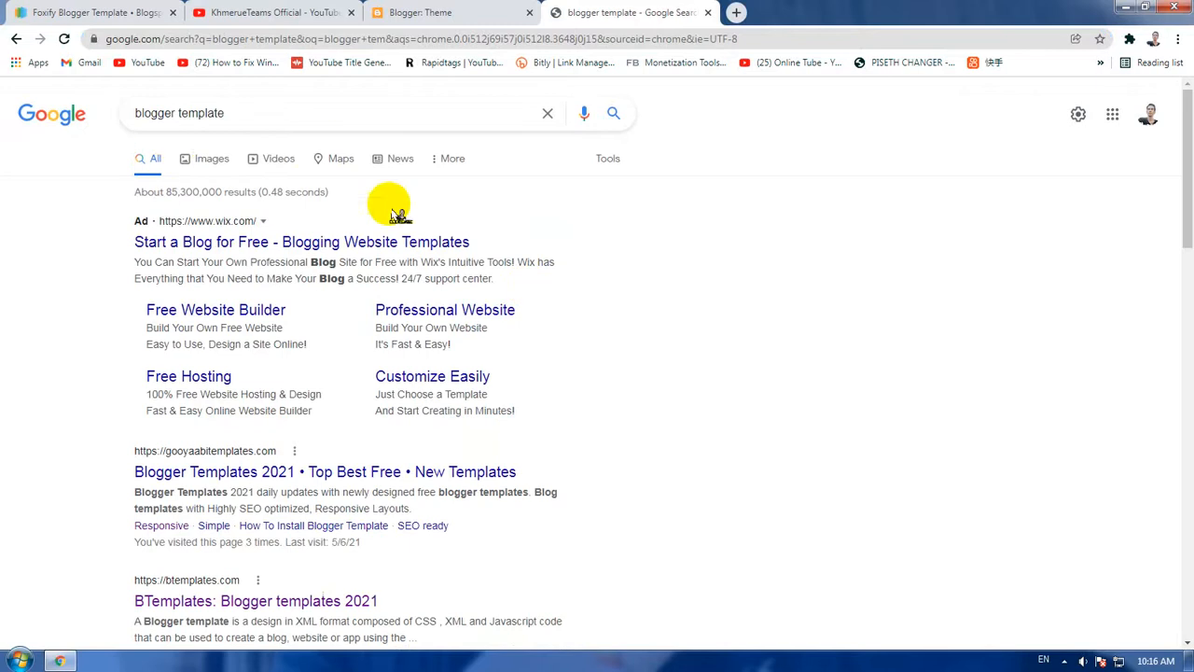
{"action": "left_click", "coordinate": [222, 168]}
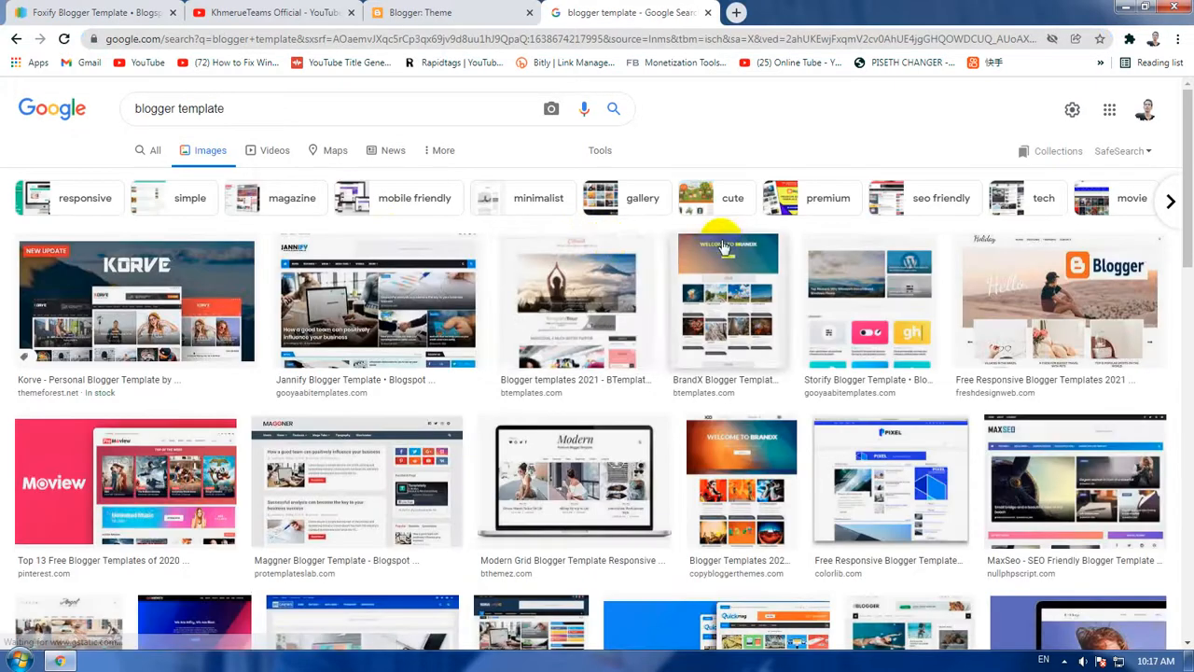
- Browse the blogger template image results and briefly preview the Quick Mag Magazine template
{"action": "scroll", "coordinate": [727, 250], "scroll_direction": "down", "scroll_amount": 3}
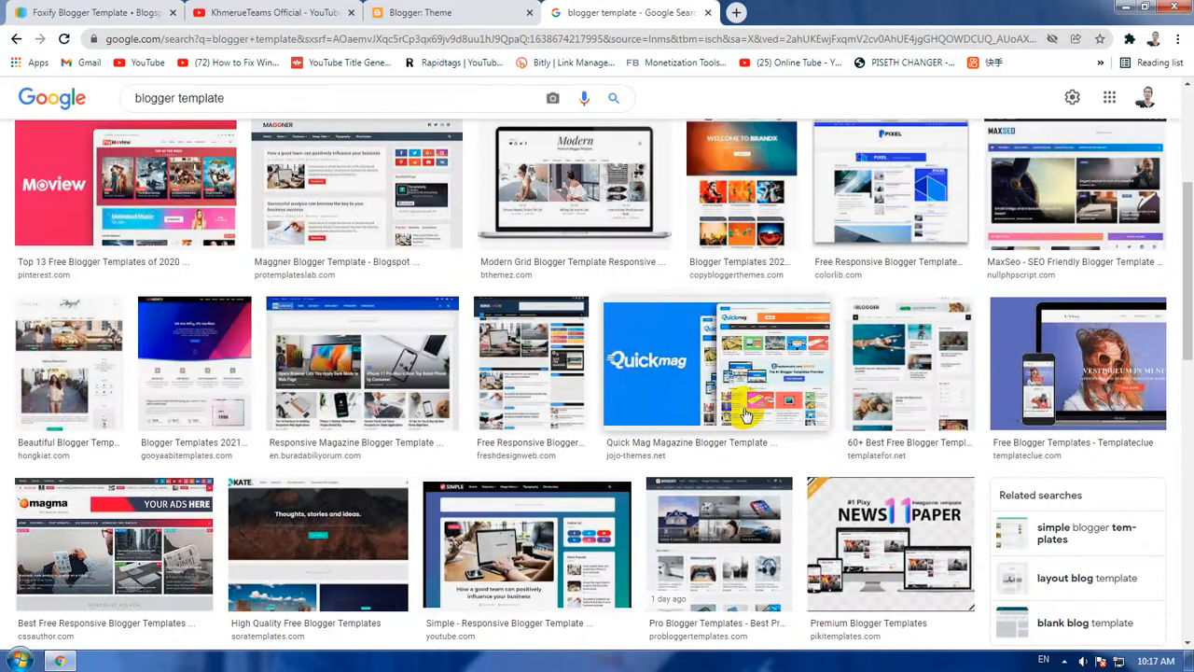
{"action": "left_click", "coordinate": [770, 387]}
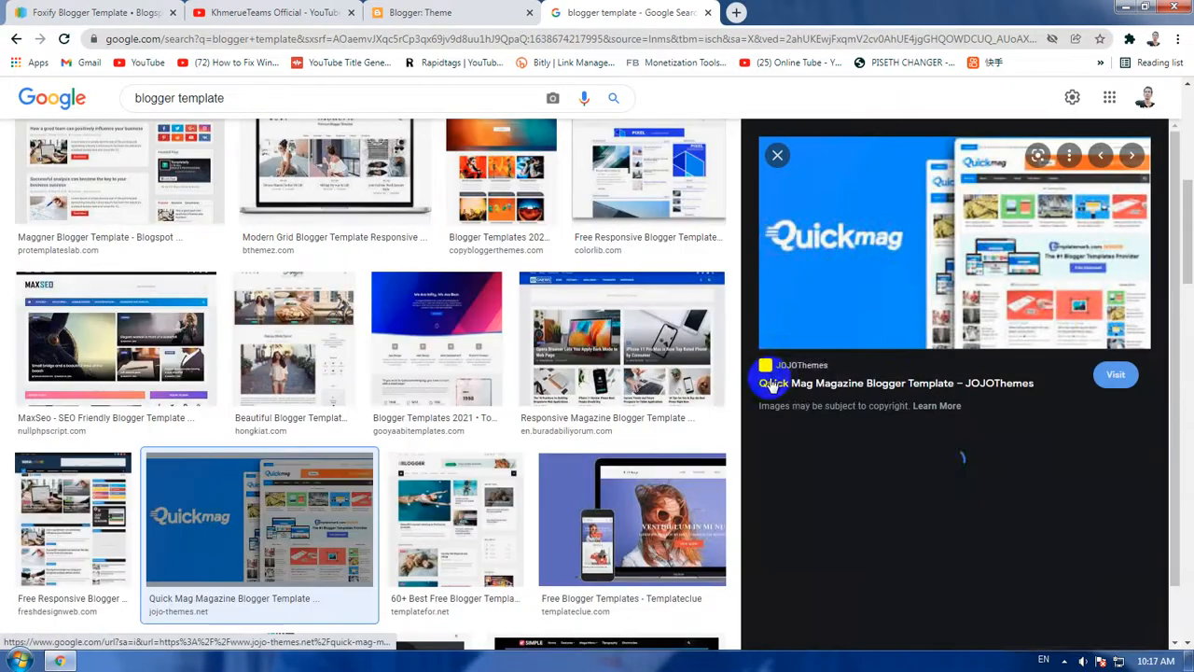
{"action": "left_click", "coordinate": [777, 162]}
{"action": "scroll", "coordinate": [654, 261], "scroll_direction": "down", "scroll_amount": 4}
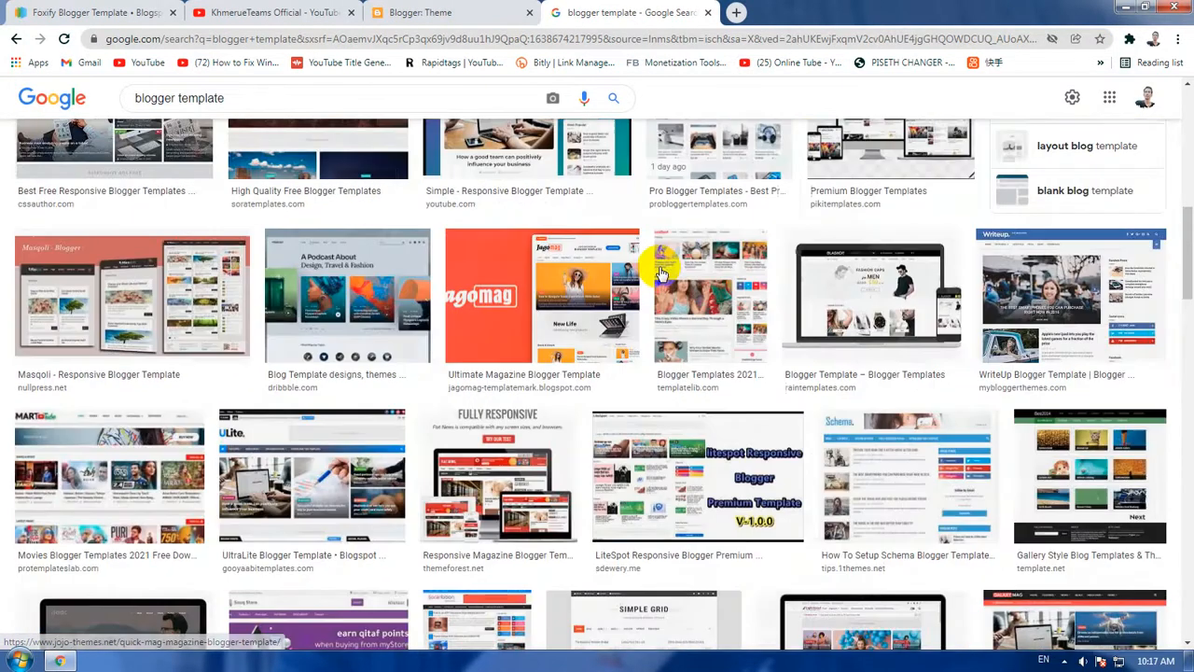
{"action": "scroll", "coordinate": [802, 317], "scroll_direction": "down", "scroll_amount": 2}
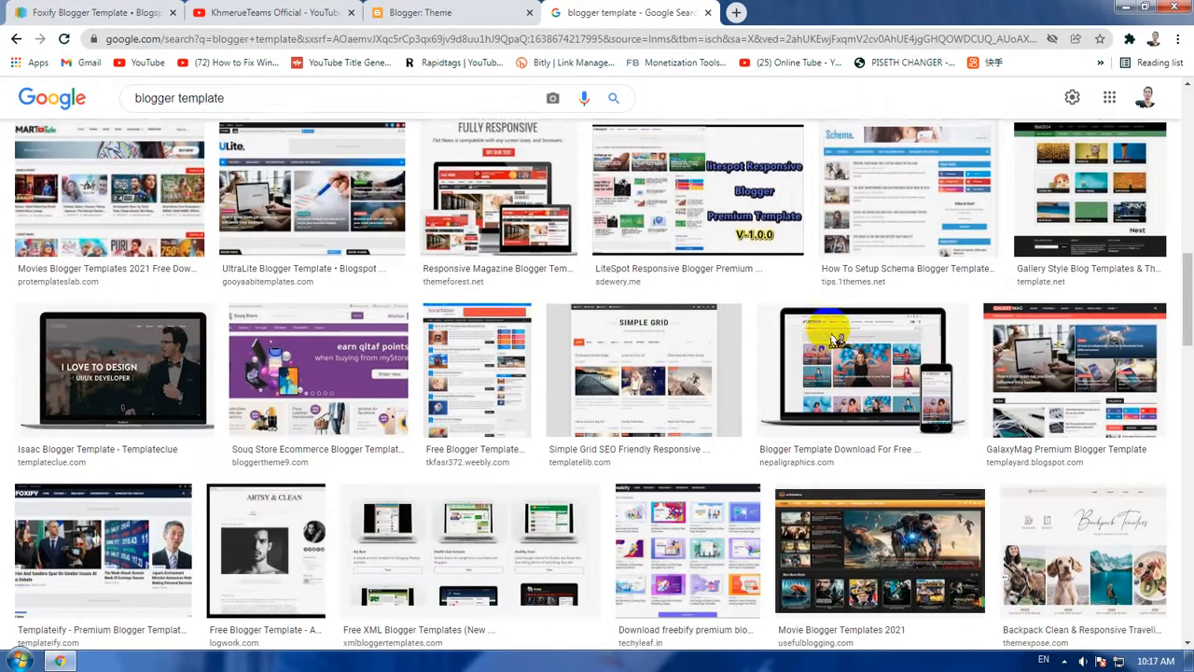
{"action": "scroll", "coordinate": [827, 322], "scroll_direction": "down", "scroll_amount": 2}
{"action": "scroll", "coordinate": [831, 334], "scroll_direction": "down", "scroll_amount": 3}
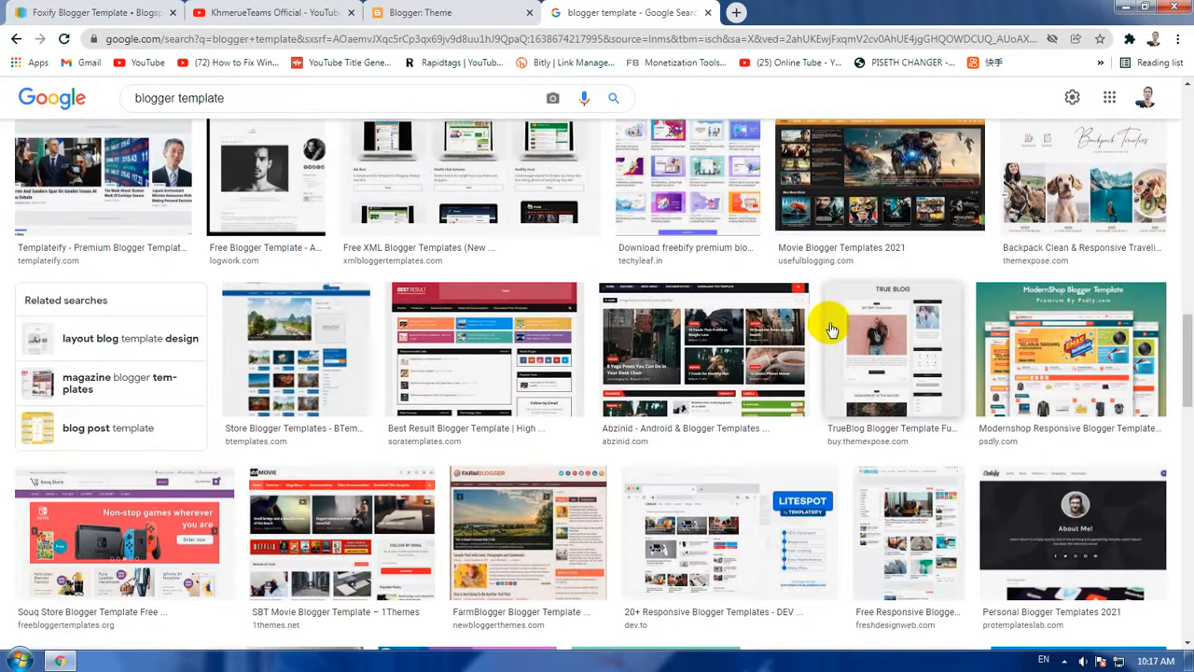
{"action": "scroll", "coordinate": [830, 330], "scroll_direction": "up", "scroll_amount": 3}
- Preview the Freebify premium blogger template image and open its Techyleaf source article
{"action": "left_click", "coordinate": [701, 312]}
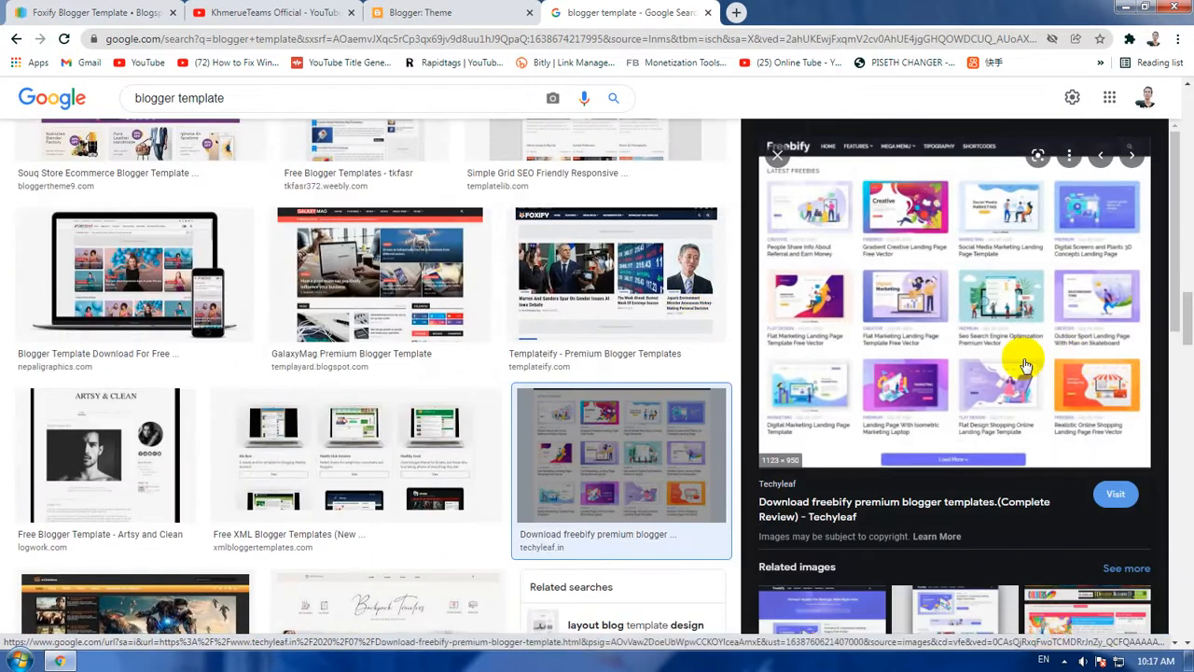
{"action": "scroll", "coordinate": [961, 350], "scroll_direction": "up", "scroll_amount": 2}
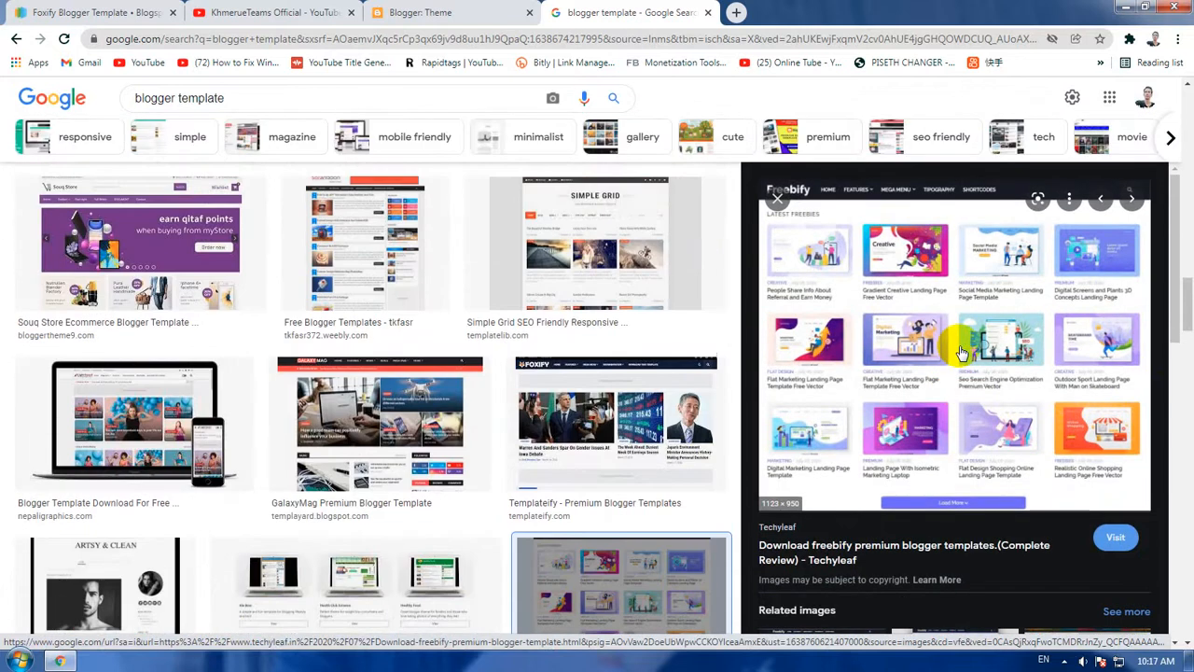
{"action": "left_click", "coordinate": [930, 401]}
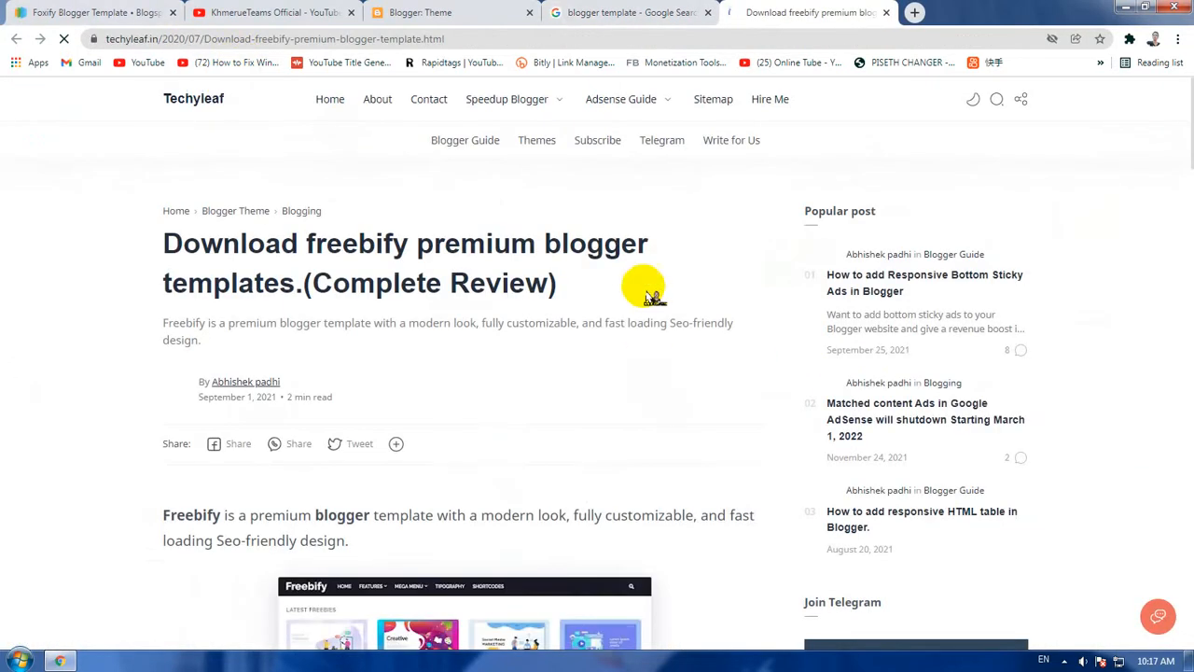
- Read through the Freebify article to its download links and open the free download
{"action": "scroll", "coordinate": [653, 290], "scroll_direction": "down", "scroll_amount": 3}
{"action": "scroll", "coordinate": [656, 292], "scroll_direction": "down", "scroll_amount": 10}
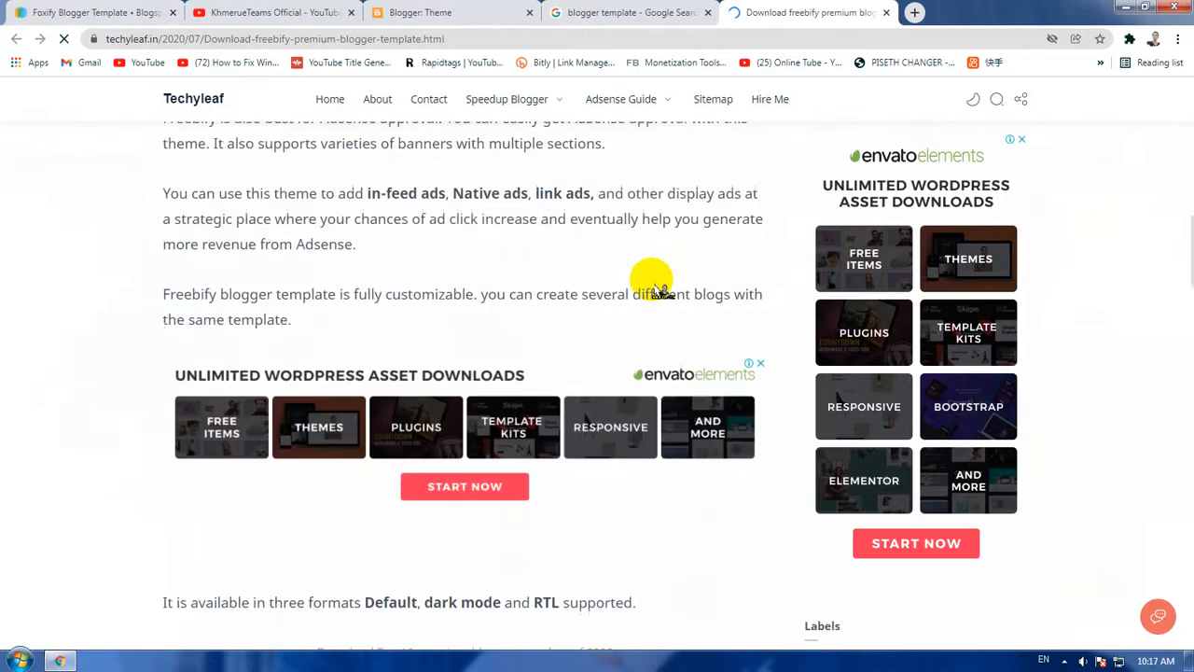
{"action": "scroll", "coordinate": [619, 334], "scroll_direction": "down", "scroll_amount": 3}
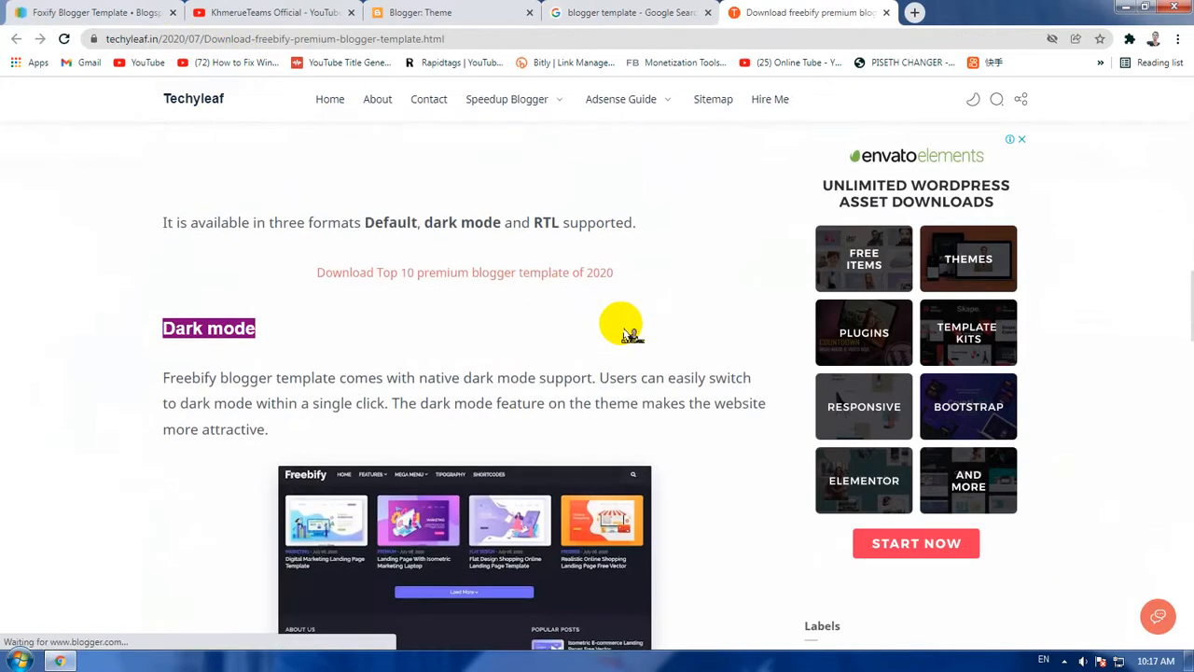
{"action": "scroll", "coordinate": [627, 333], "scroll_direction": "down", "scroll_amount": 7}
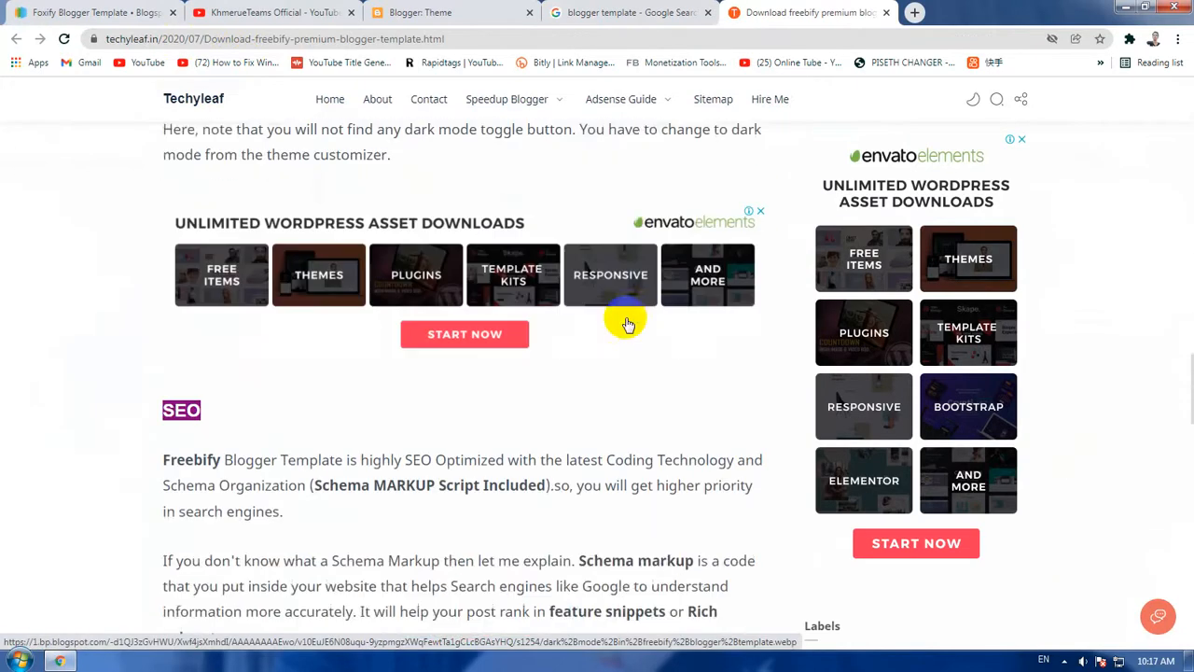
{"action": "scroll", "coordinate": [626, 320], "scroll_direction": "up", "scroll_amount": 2}
{"action": "scroll", "coordinate": [627, 322], "scroll_direction": "down", "scroll_amount": 7}
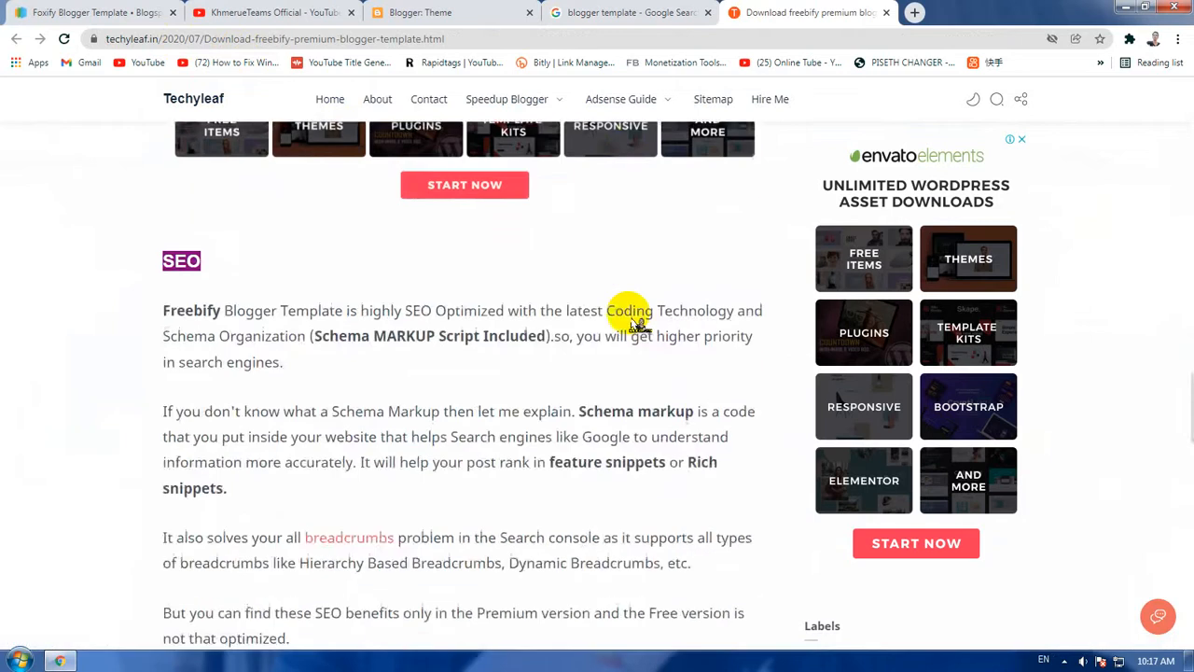
{"action": "scroll", "coordinate": [637, 321], "scroll_direction": "down", "scroll_amount": 5}
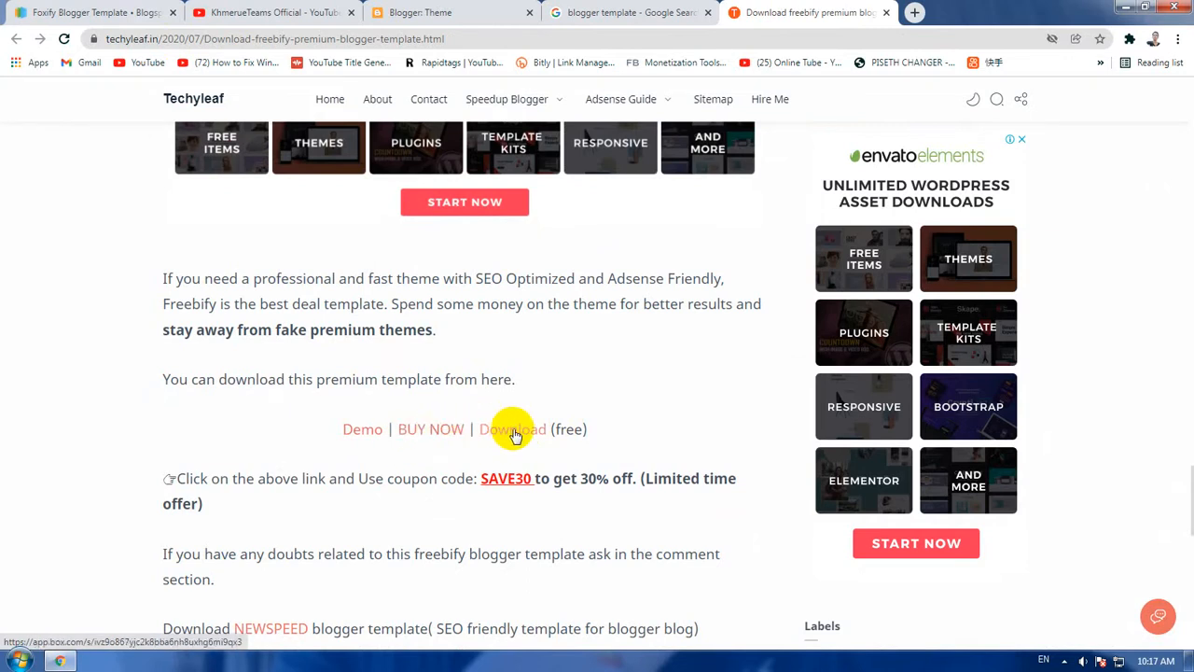
{"action": "left_click", "coordinate": [538, 435]}
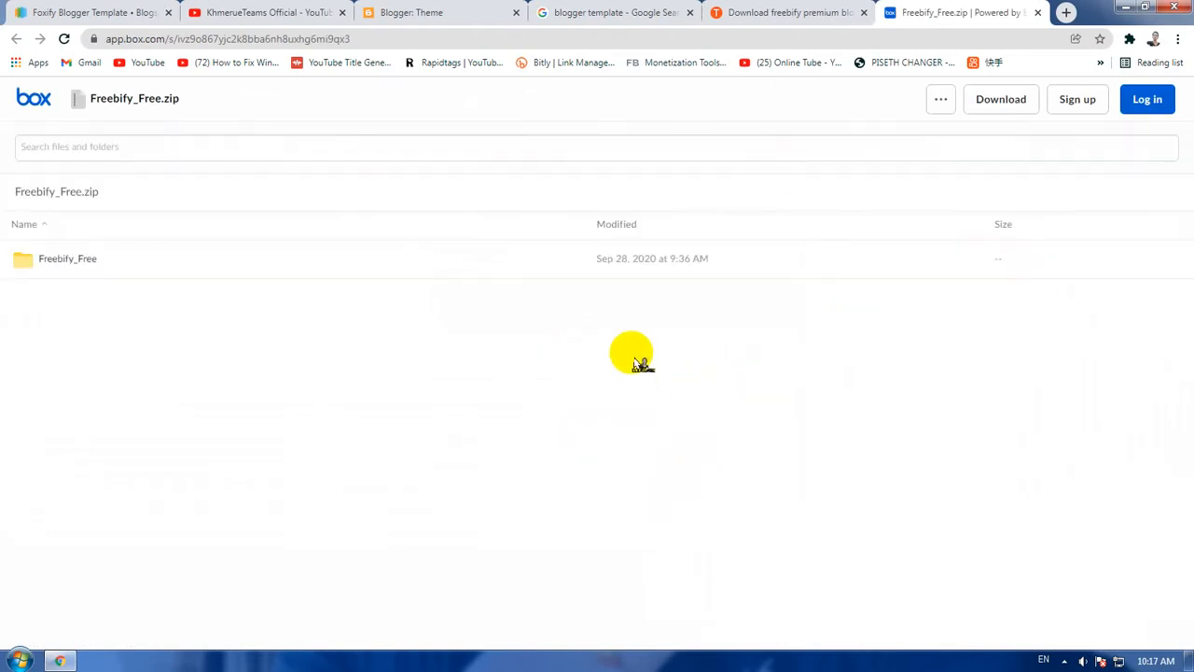
- Inspect the Freebify_Free folder and its Images subfolder in the Box archive, and return to the archive's top level
{"action": "left_click", "coordinate": [67, 259]}
{"action": "left_click", "coordinate": [67, 258]}
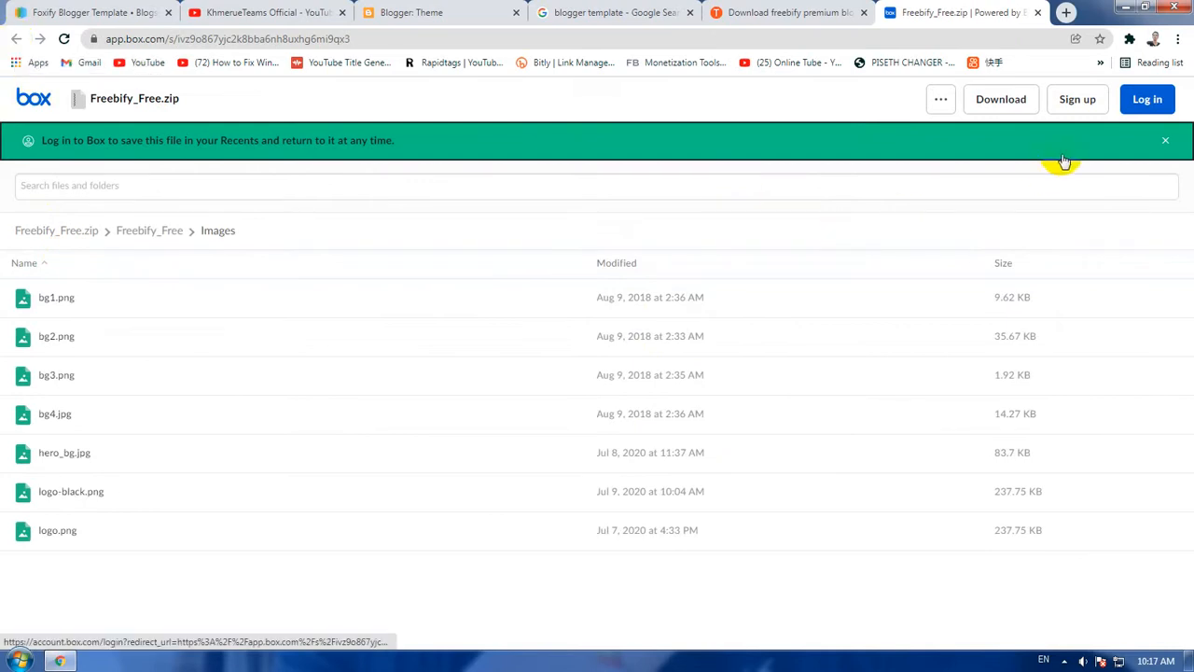
{"action": "left_click", "coordinate": [152, 231]}
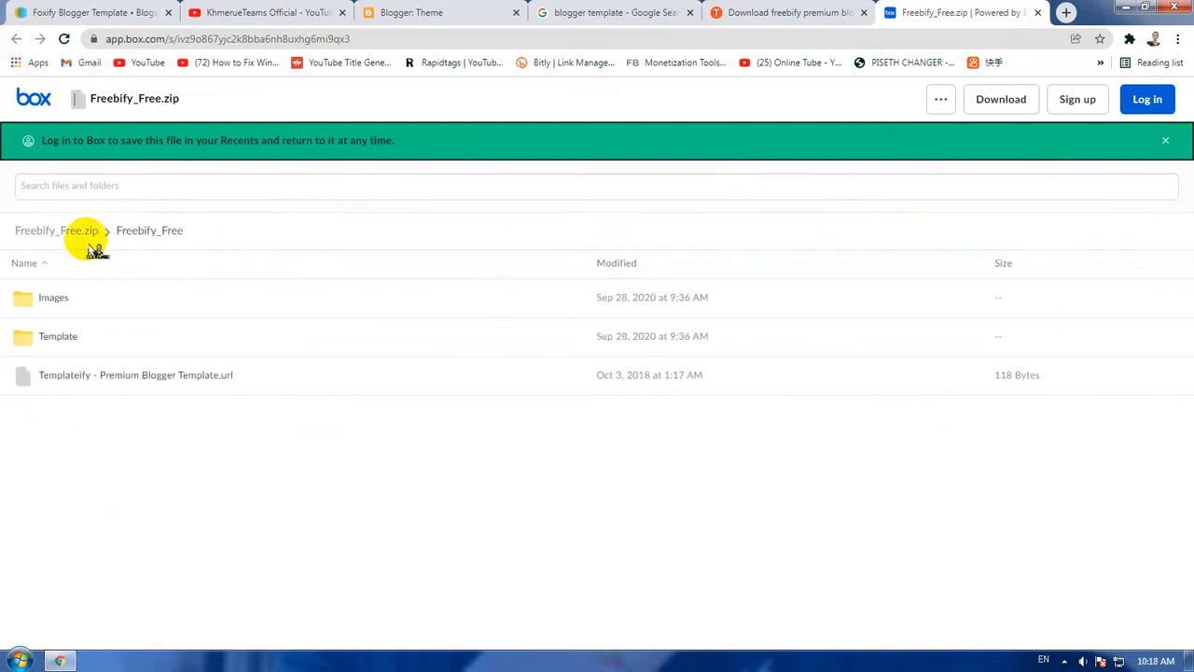
{"action": "left_click", "coordinate": [85, 234]}
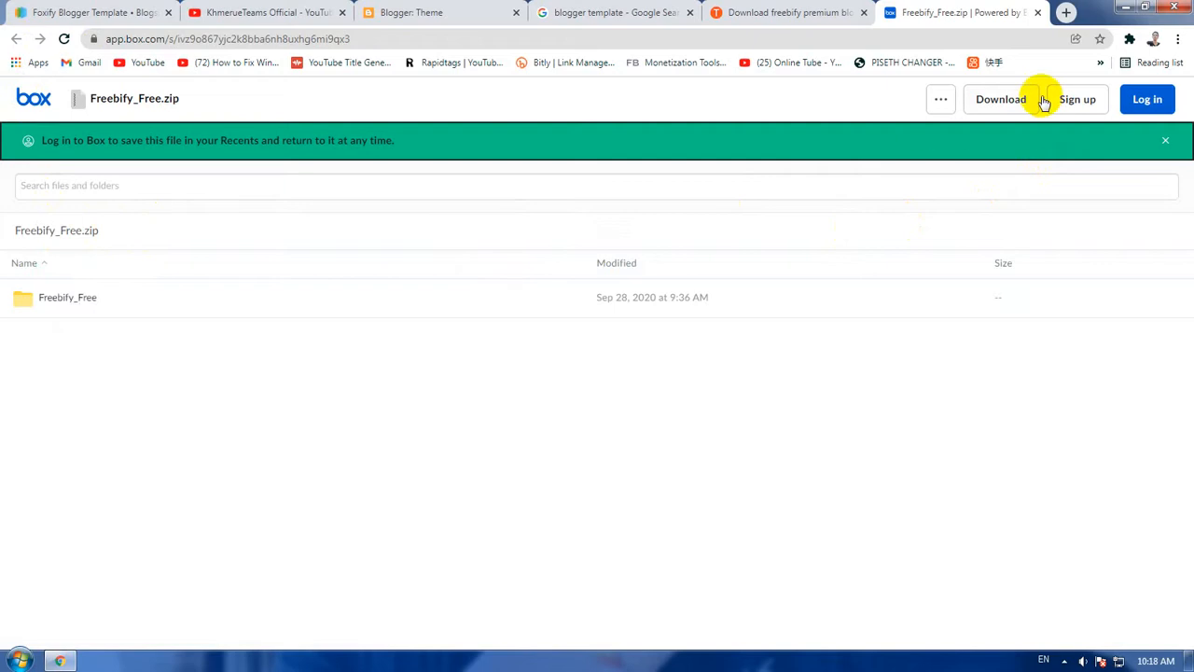
- Download Freebify_Free.zip from Box to the Downloads\Compressed folder
{"action": "left_click", "coordinate": [1006, 102]}
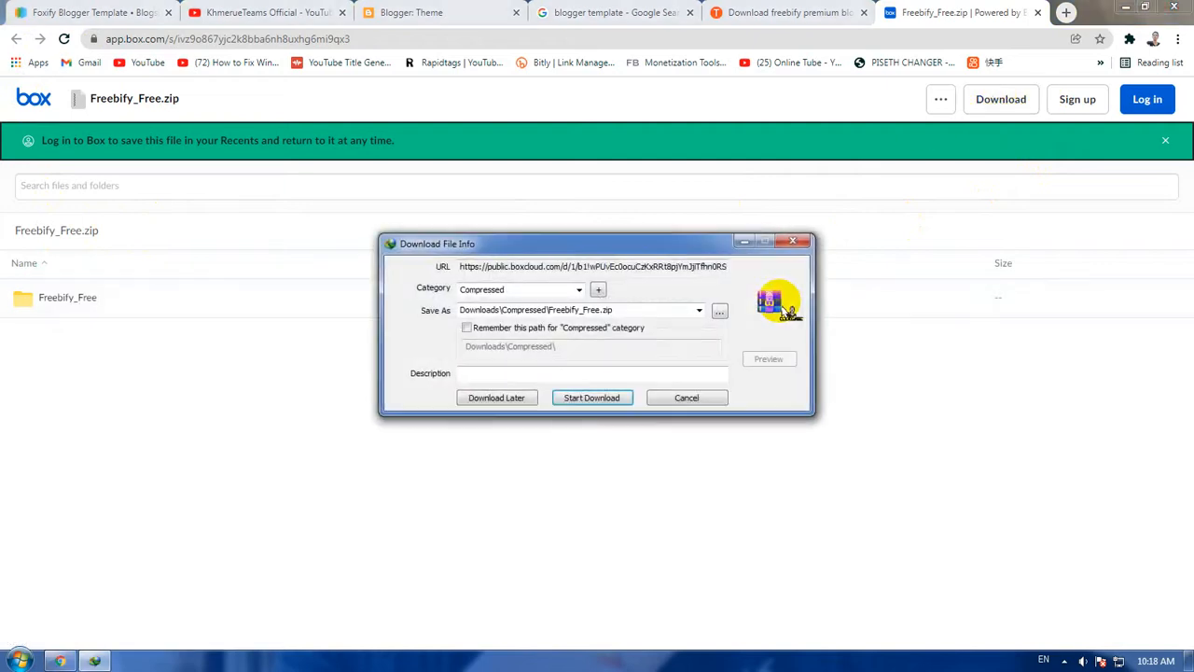
{"action": "left_click", "coordinate": [604, 398]}
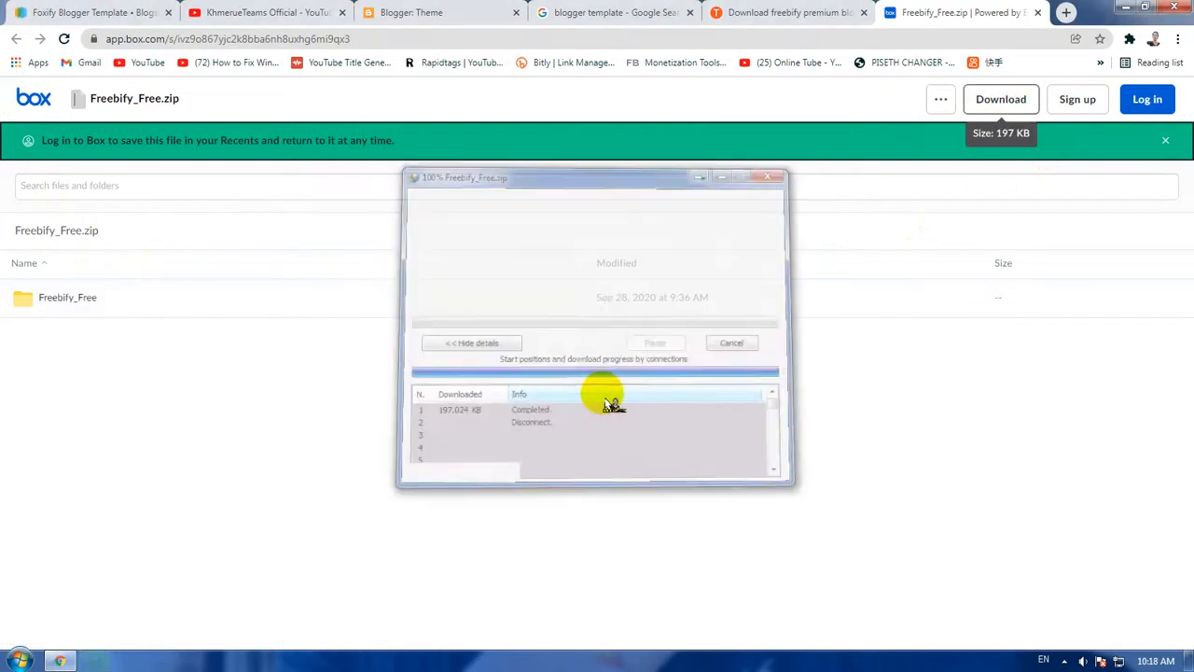
- Minimize the browser, open Internet Download Manager, place Freebify_Free.zip on the desktop and close the download manager
{"action": "left_click", "coordinate": [1122, 10]}
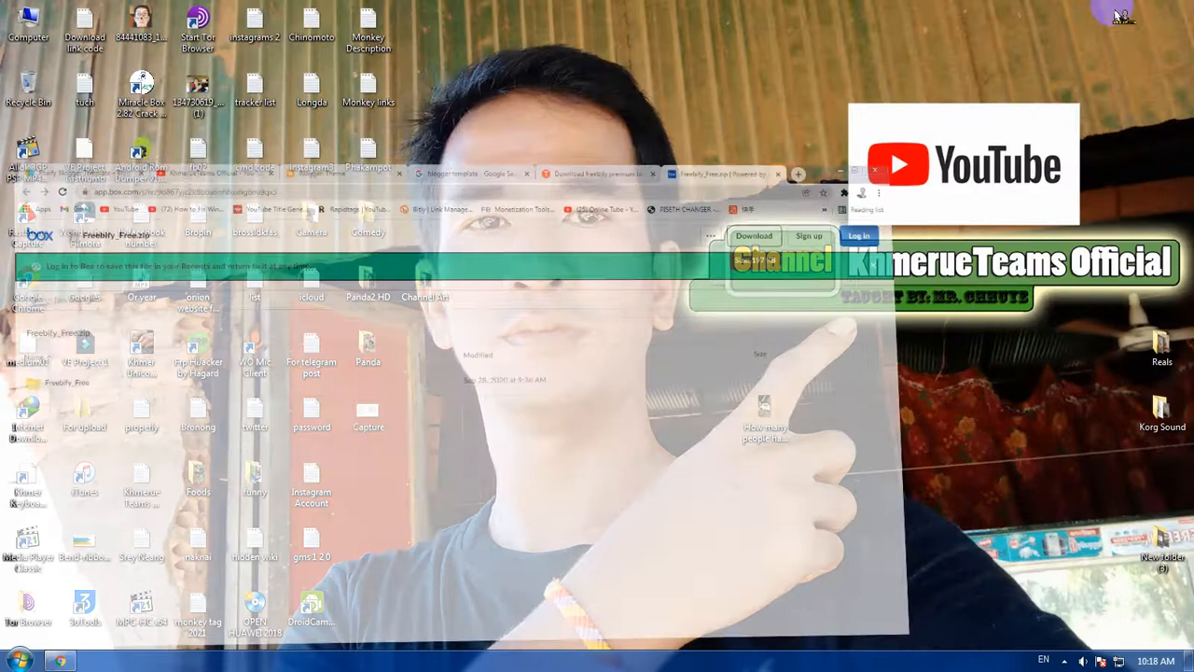
{"action": "left_click", "coordinate": [1064, 661]}
{"action": "double_click", "coordinate": [1088, 543]}
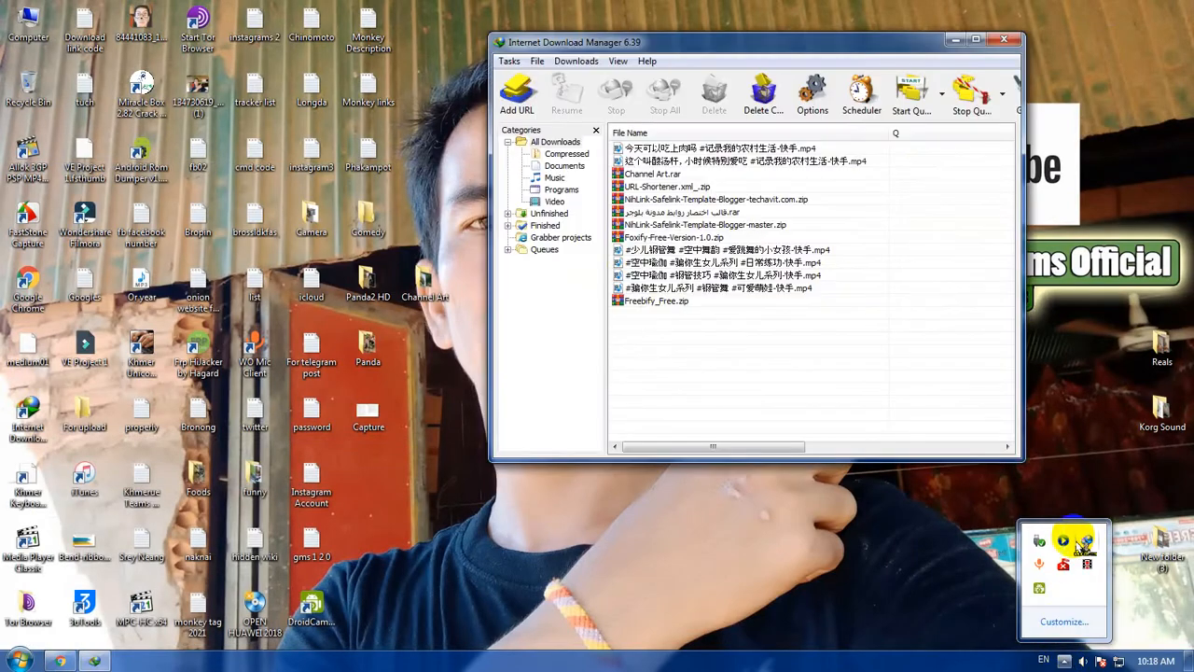
{"action": "left_click", "coordinate": [668, 303]}
{"action": "left_click_drag", "start_coordinate": [674, 306], "coordinate": [462, 447]}
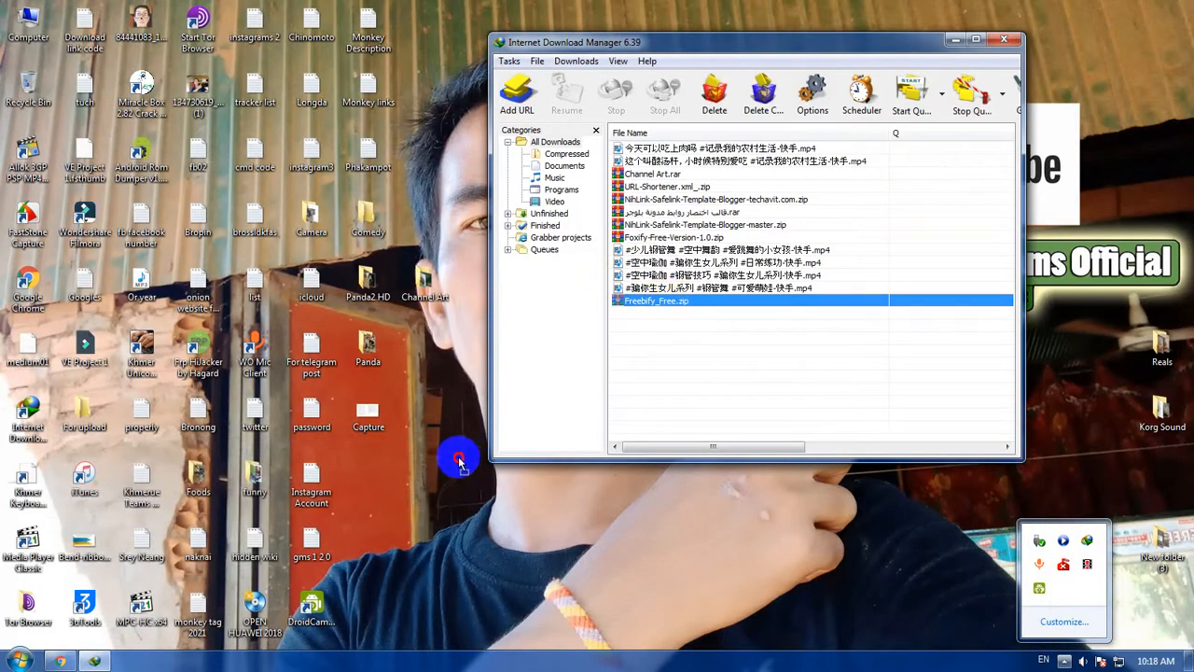
{"action": "left_click", "coordinate": [1003, 39]}
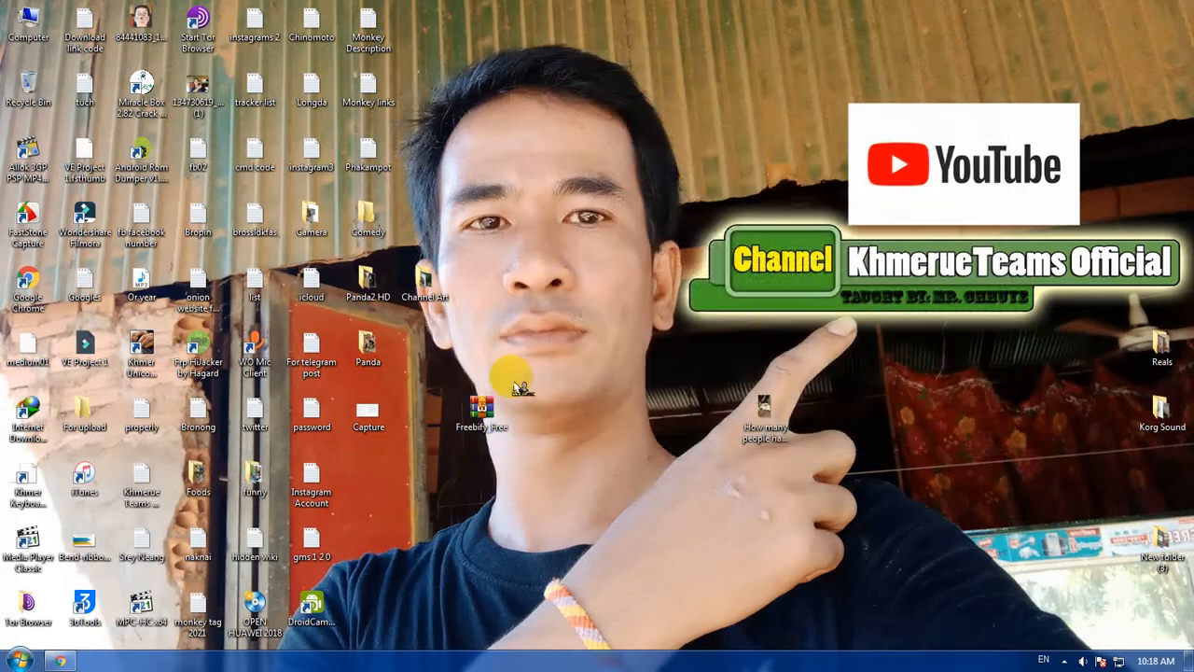
- Extract the Freebify_Free folder from the zip archive to the desktop, close the archive, and open the extracted folder's Template subfolder
{"action": "double_click", "coordinate": [476, 406]}
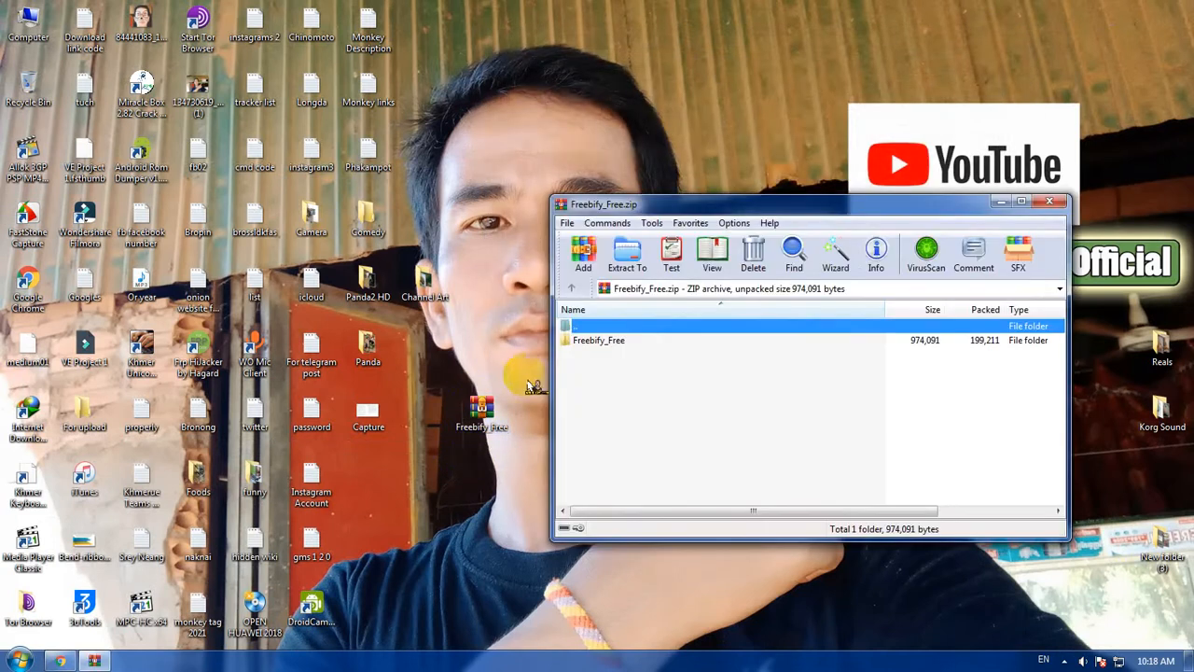
{"action": "left_click_drag", "start_coordinate": [616, 351], "coordinate": [482, 473]}
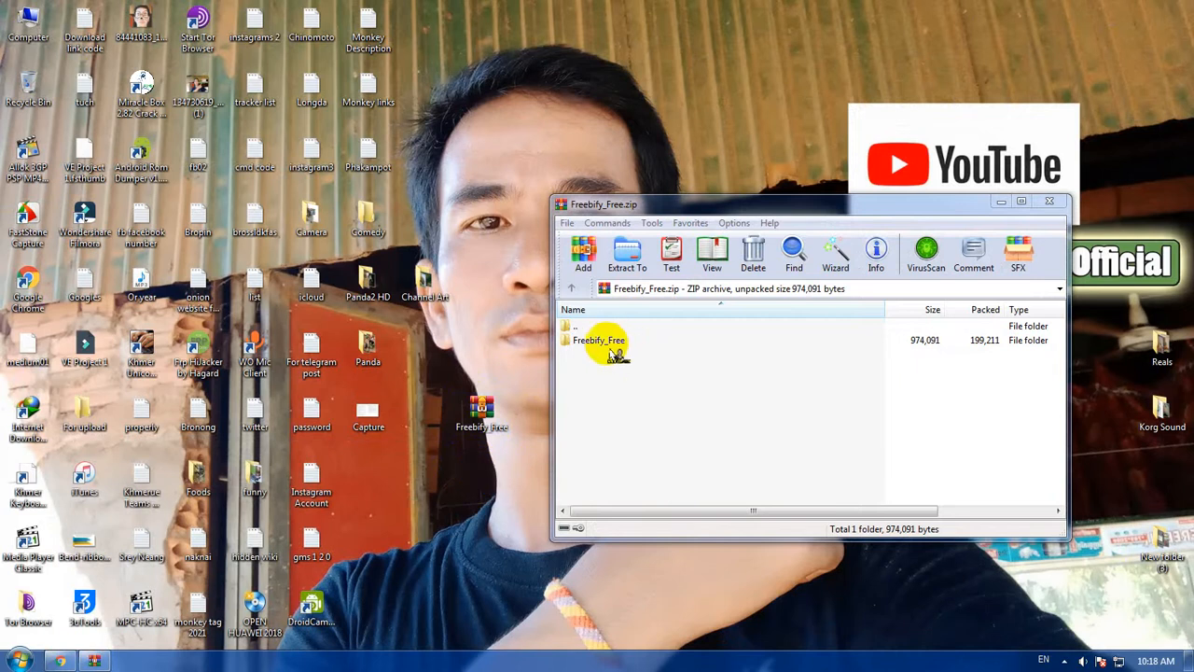
{"action": "left_click_drag", "start_coordinate": [607, 347], "coordinate": [504, 504]}
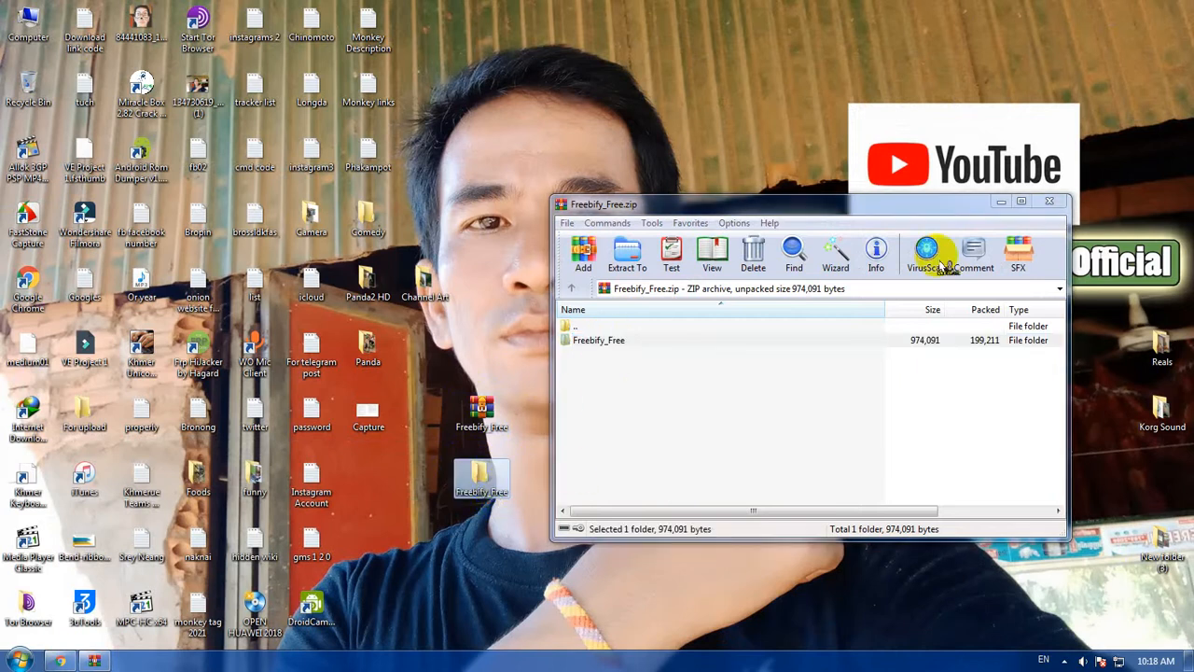
{"action": "left_click", "coordinate": [1050, 200]}
{"action": "double_click", "coordinate": [497, 483]}
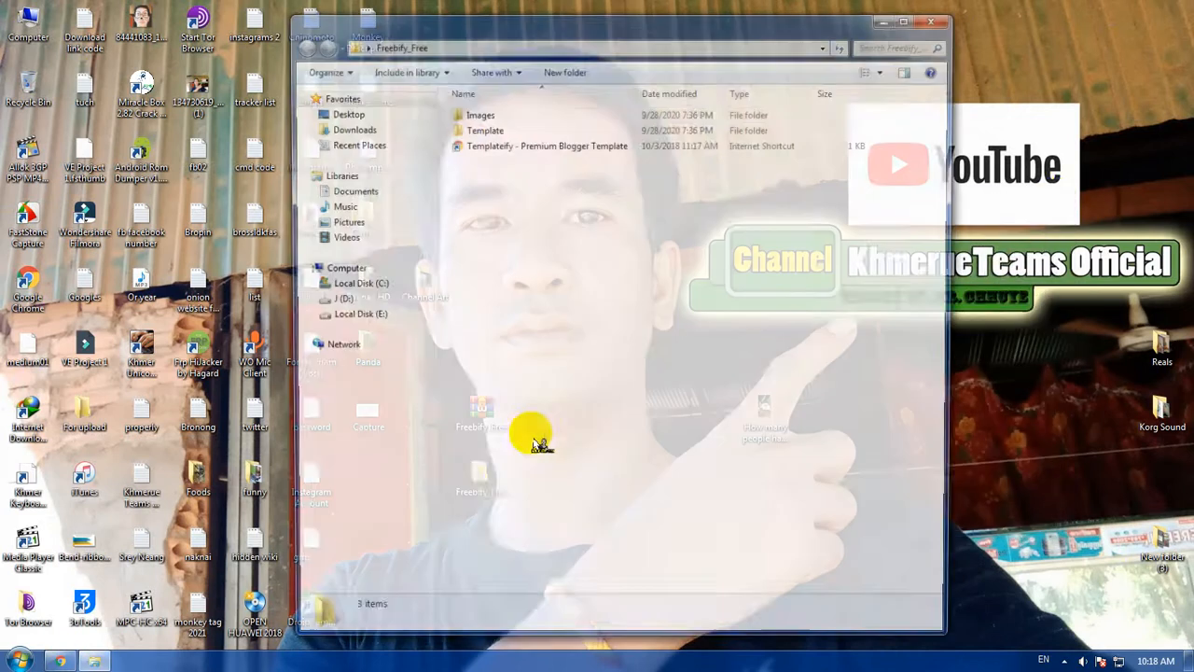
{"action": "double_click", "coordinate": [509, 131]}
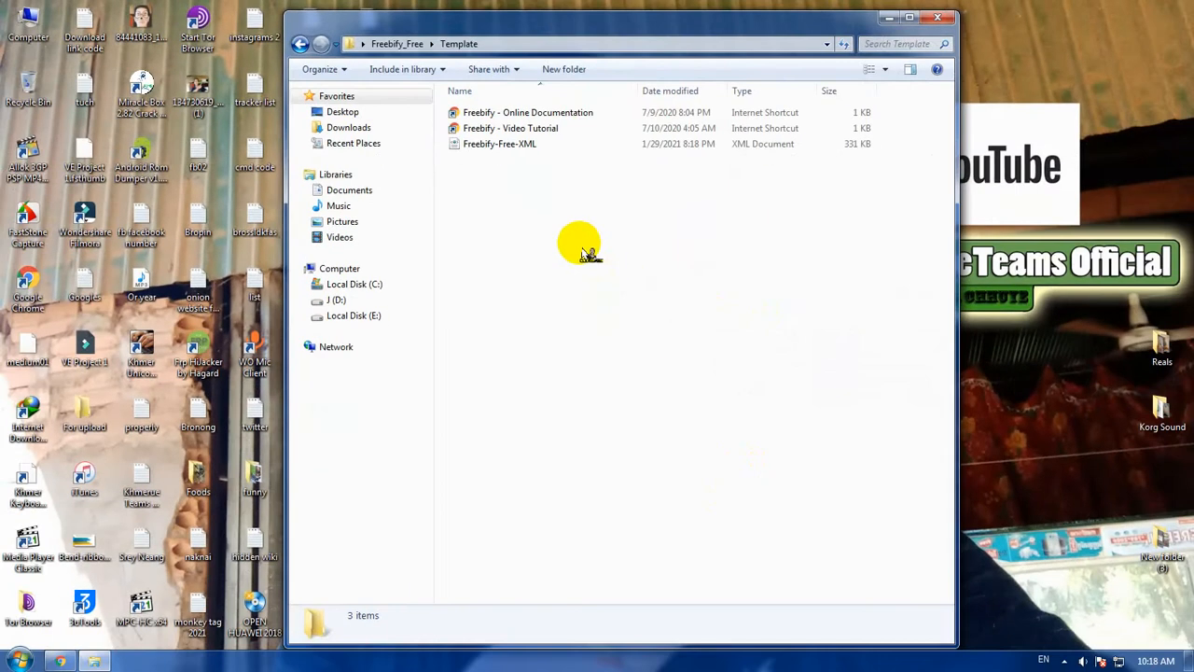
- Switch to Chrome, bring up the Blogger Theme page, and close the Google search, Freebify article and Box pages
{"action": "left_click", "coordinate": [60, 660]}
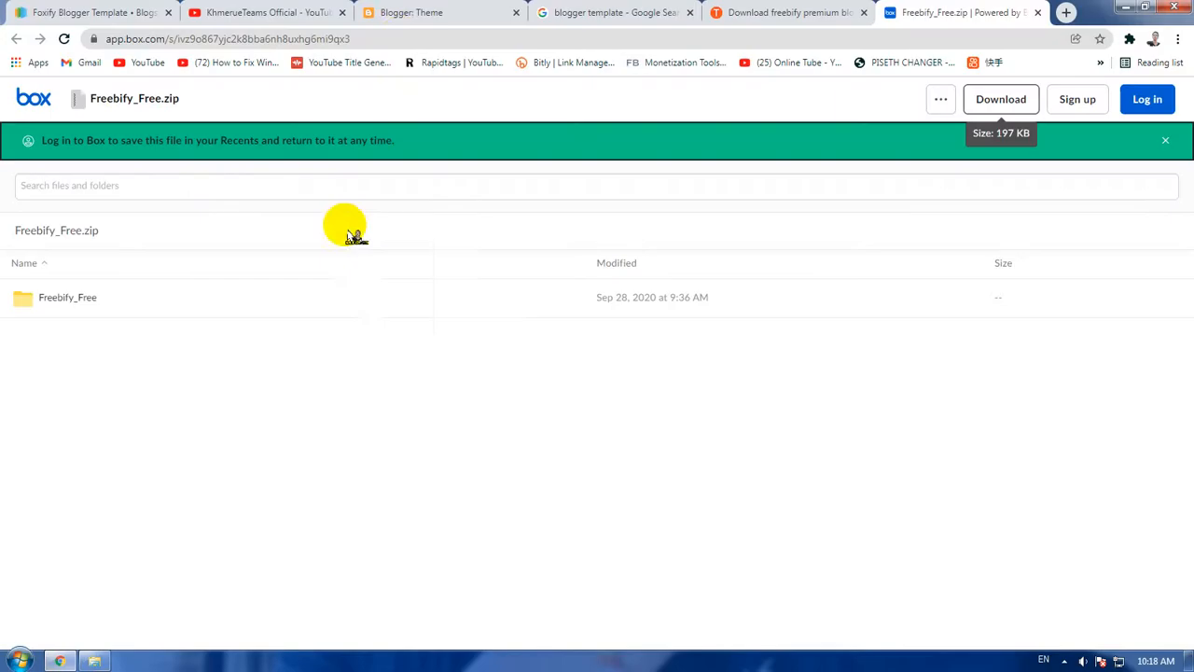
{"action": "left_click", "coordinate": [422, 12]}
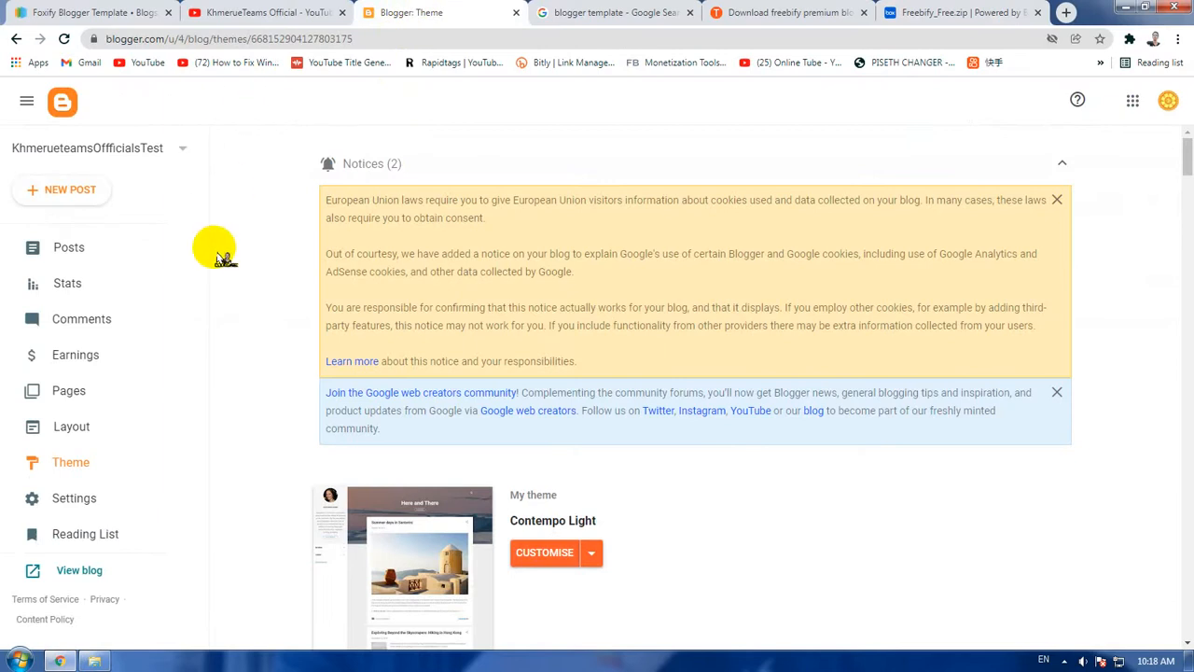
{"action": "left_click", "coordinate": [691, 13]}
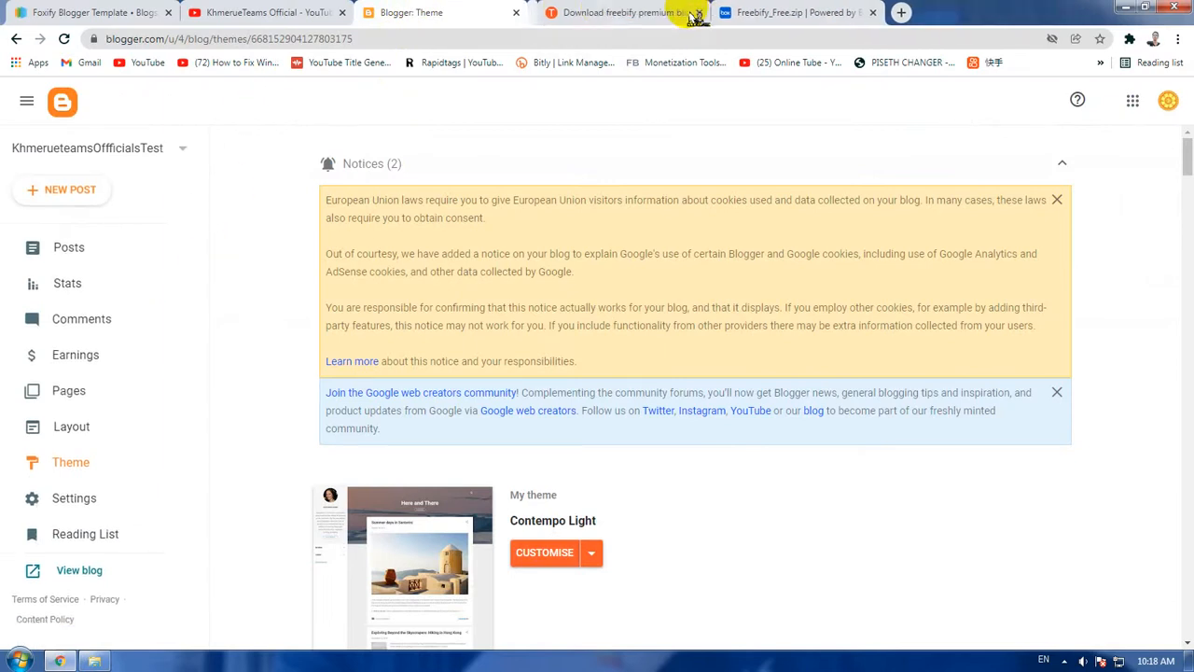
{"action": "left_click", "coordinate": [691, 13]}
{"action": "left_click", "coordinate": [691, 13]}
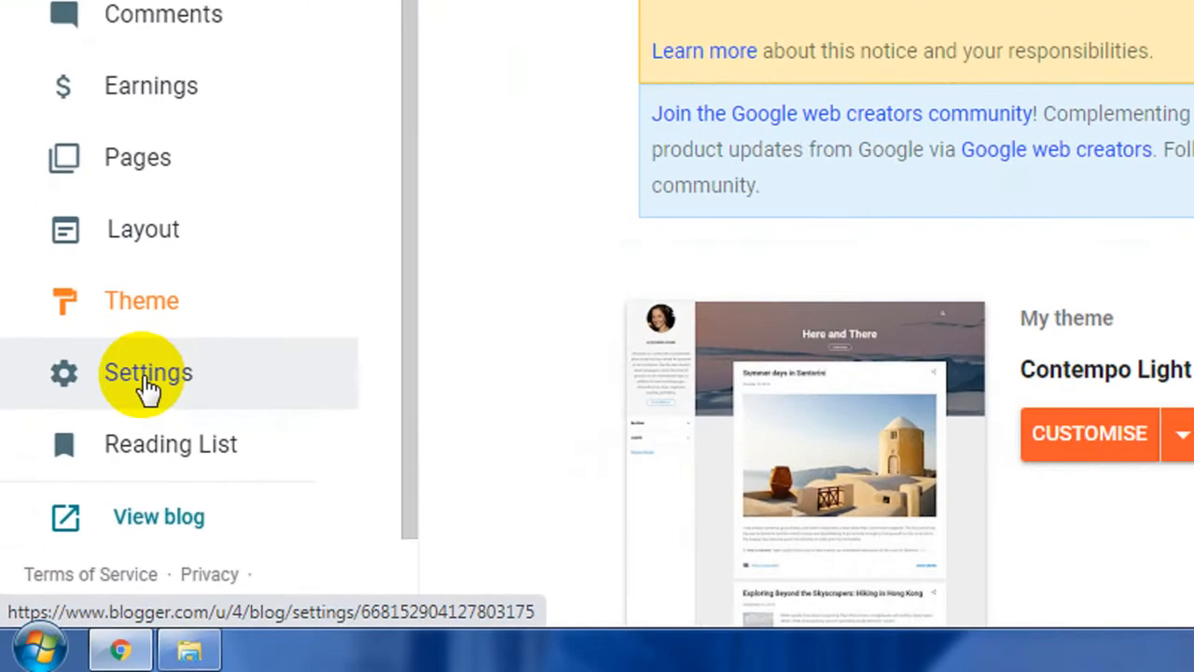
- Restore the blog's theme by uploading the Freebify-Free-XML file from the Template subfolder of Freebify_Free on the desktop
{"action": "left_click", "coordinate": [153, 308]}
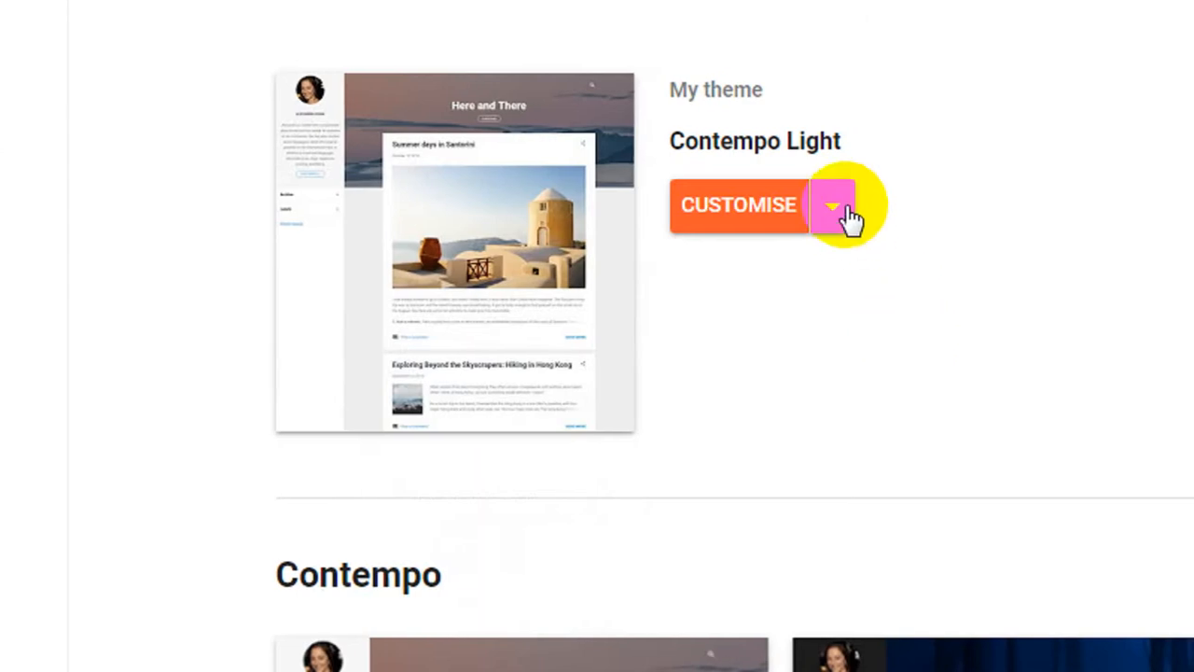
{"action": "left_click", "coordinate": [839, 220]}
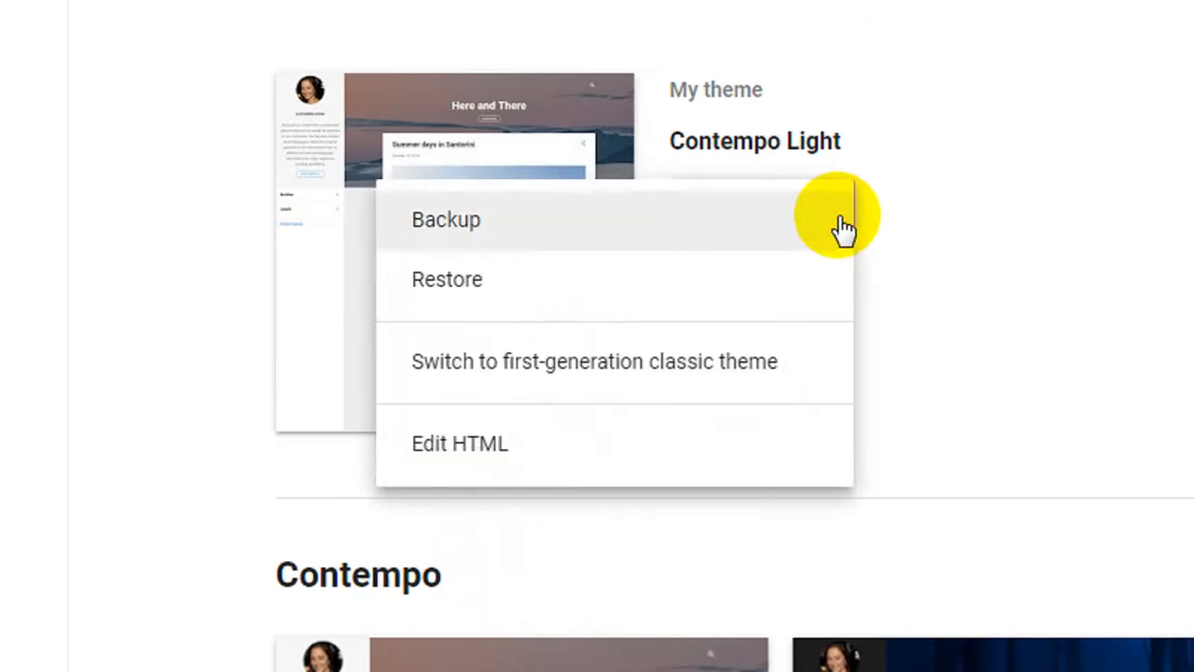
{"action": "left_click", "coordinate": [595, 291]}
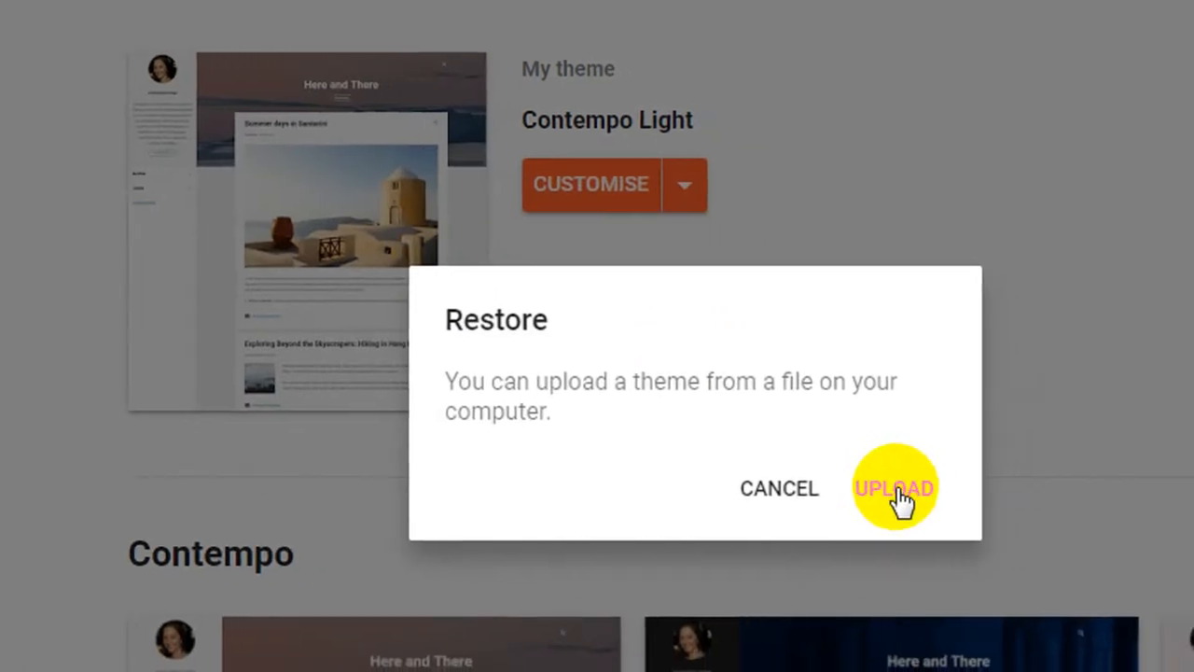
{"action": "left_click", "coordinate": [900, 499]}
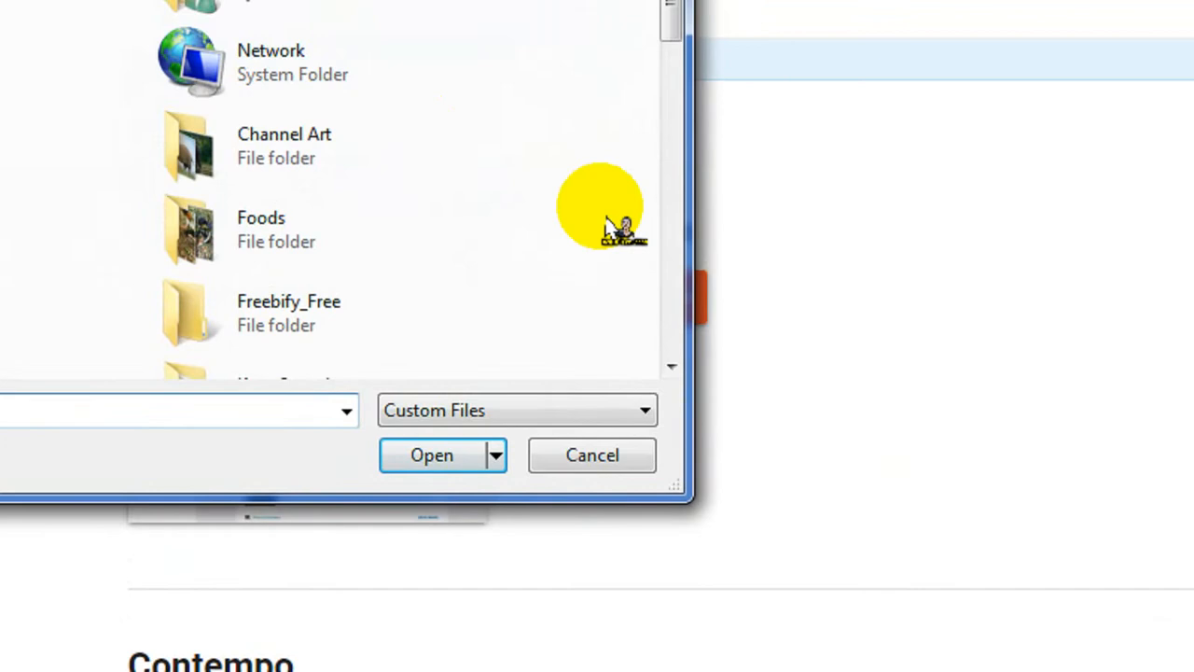
{"action": "scroll", "coordinate": [608, 225], "scroll_direction": "down", "scroll_amount": 10}
{"action": "scroll", "coordinate": [67, 320], "scroll_direction": "up", "scroll_amount": 15}
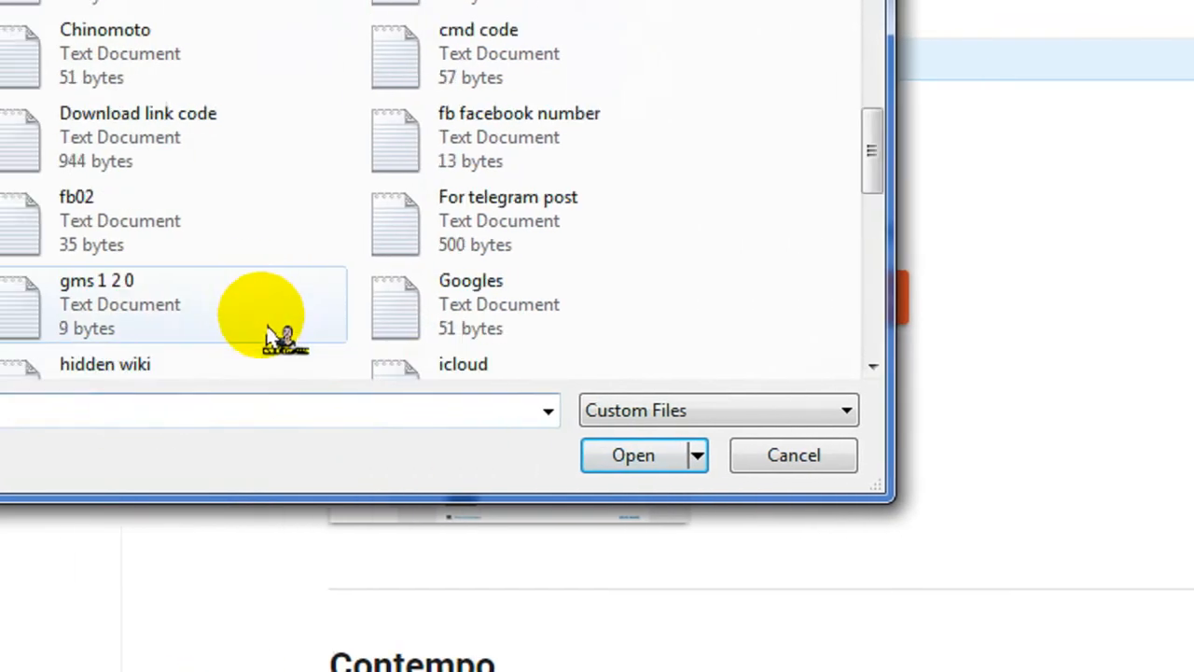
{"action": "scroll", "coordinate": [317, 329], "scroll_direction": "down", "scroll_amount": 3}
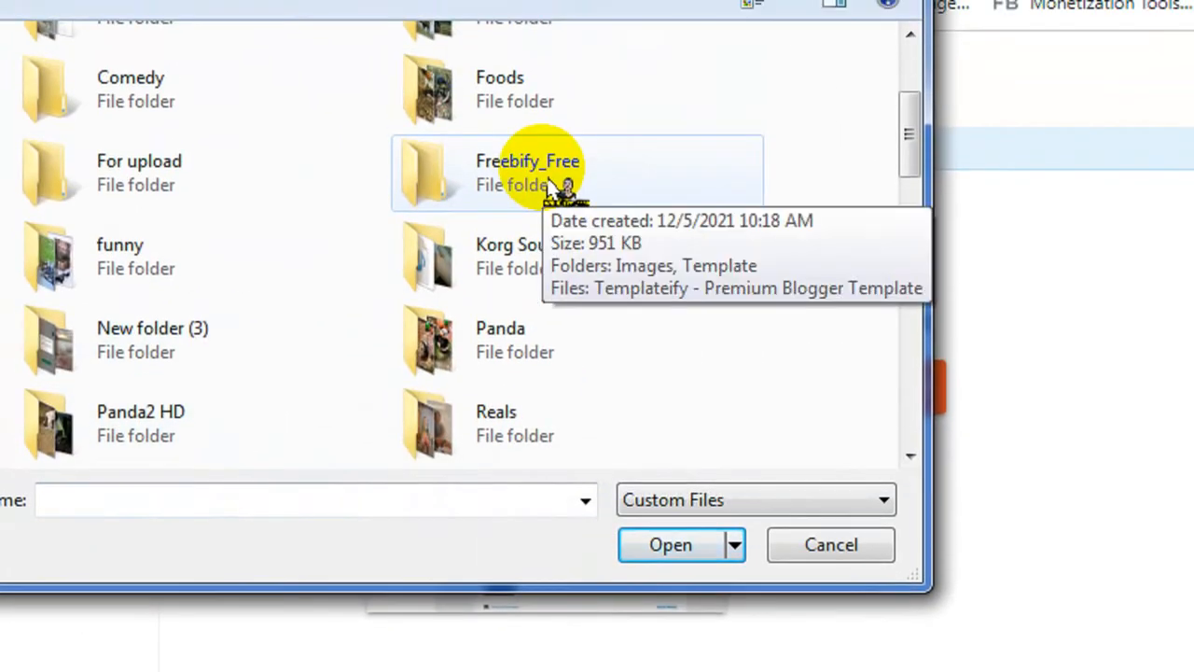
{"action": "double_click", "coordinate": [558, 187]}
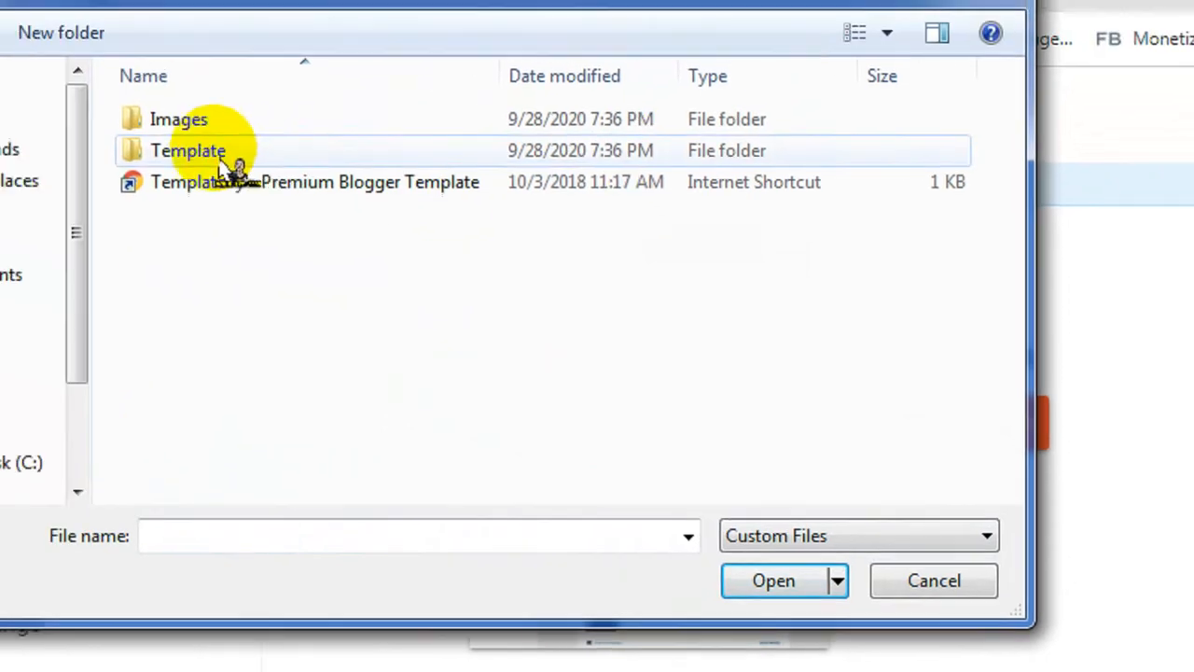
{"action": "double_click", "coordinate": [84, 115]}
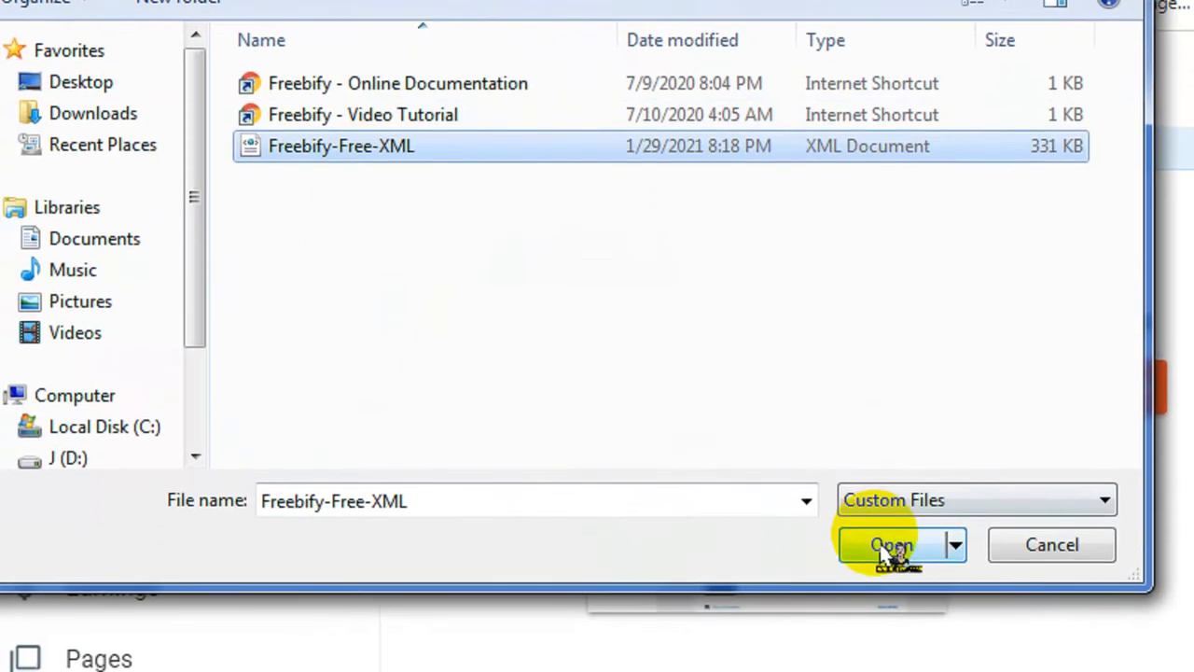
{"action": "left_click", "coordinate": [892, 600]}
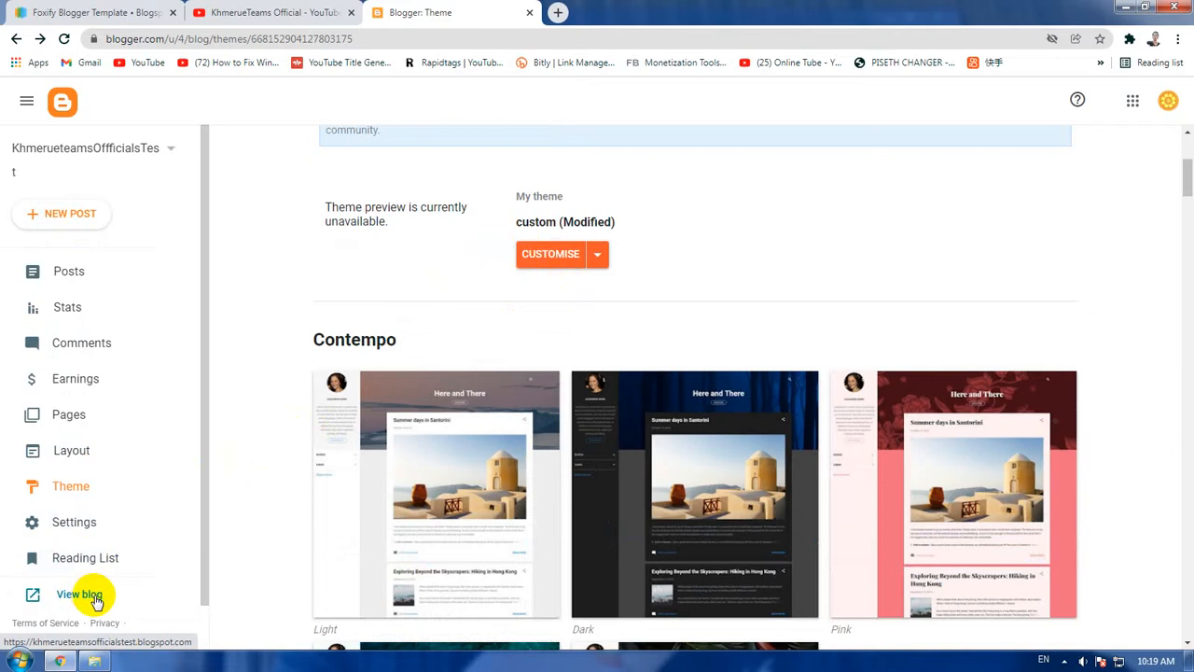
- View the live blog and examine its homepage from the header to the footer, checking back on the Blogger Theme page
{"action": "left_click", "coordinate": [98, 599]}
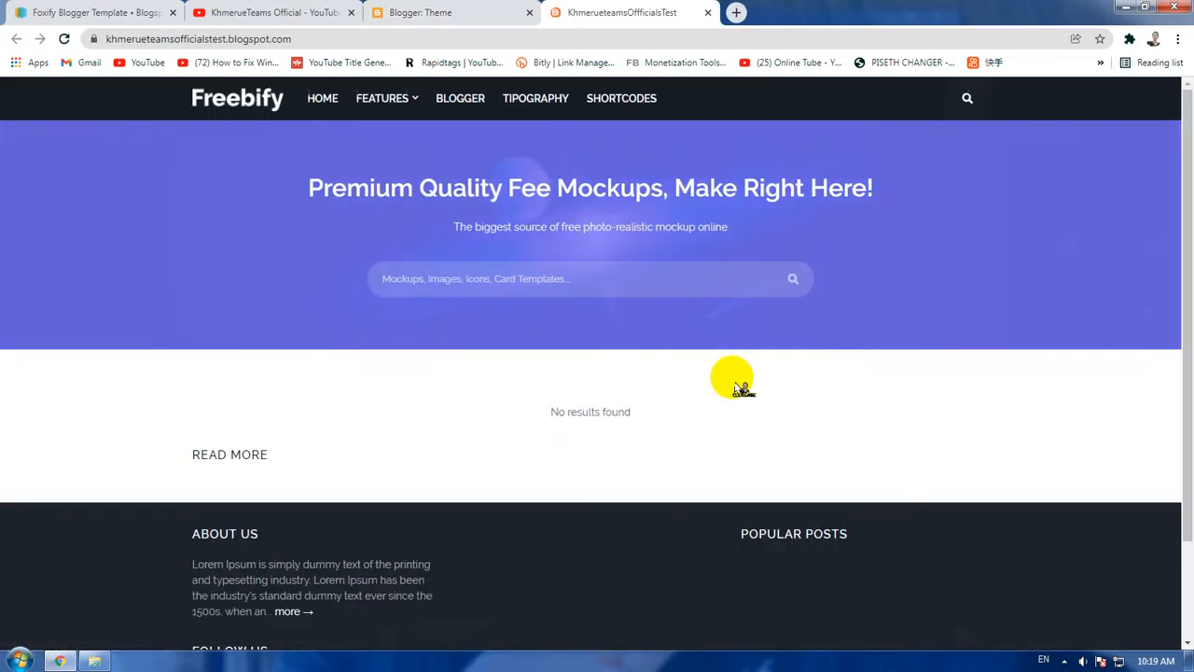
{"action": "scroll", "coordinate": [902, 276], "scroll_direction": "down", "scroll_amount": 1}
{"action": "scroll", "coordinate": [902, 279], "scroll_direction": "up", "scroll_amount": 1}
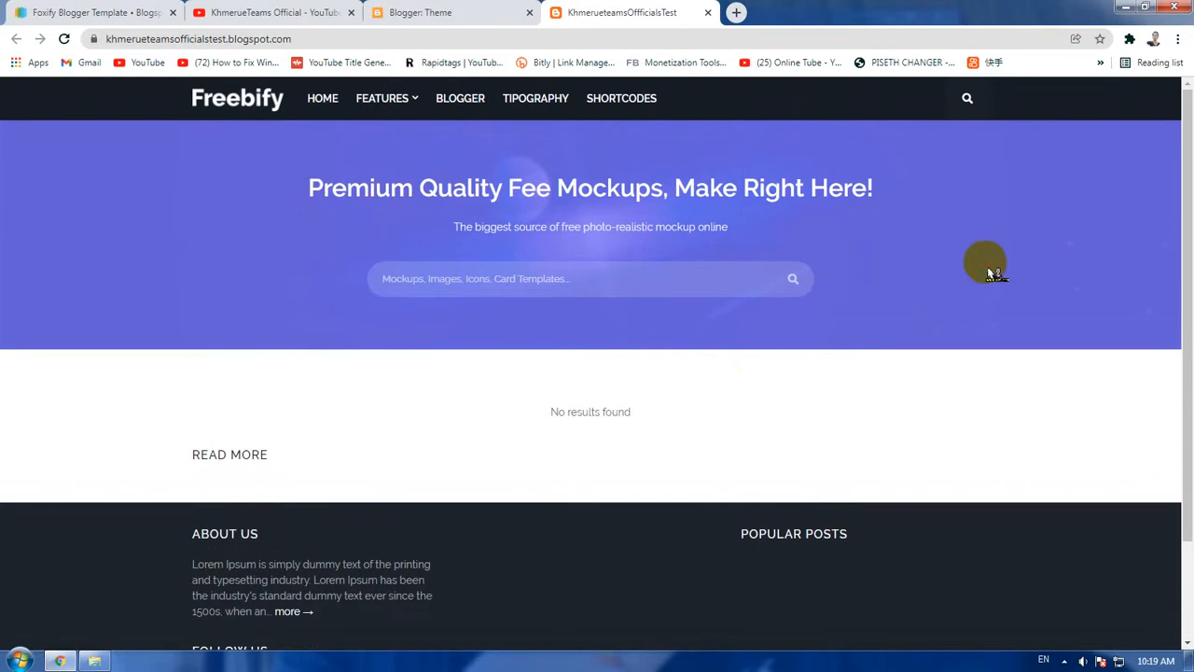
{"action": "scroll", "coordinate": [981, 261], "scroll_direction": "down", "scroll_amount": 1}
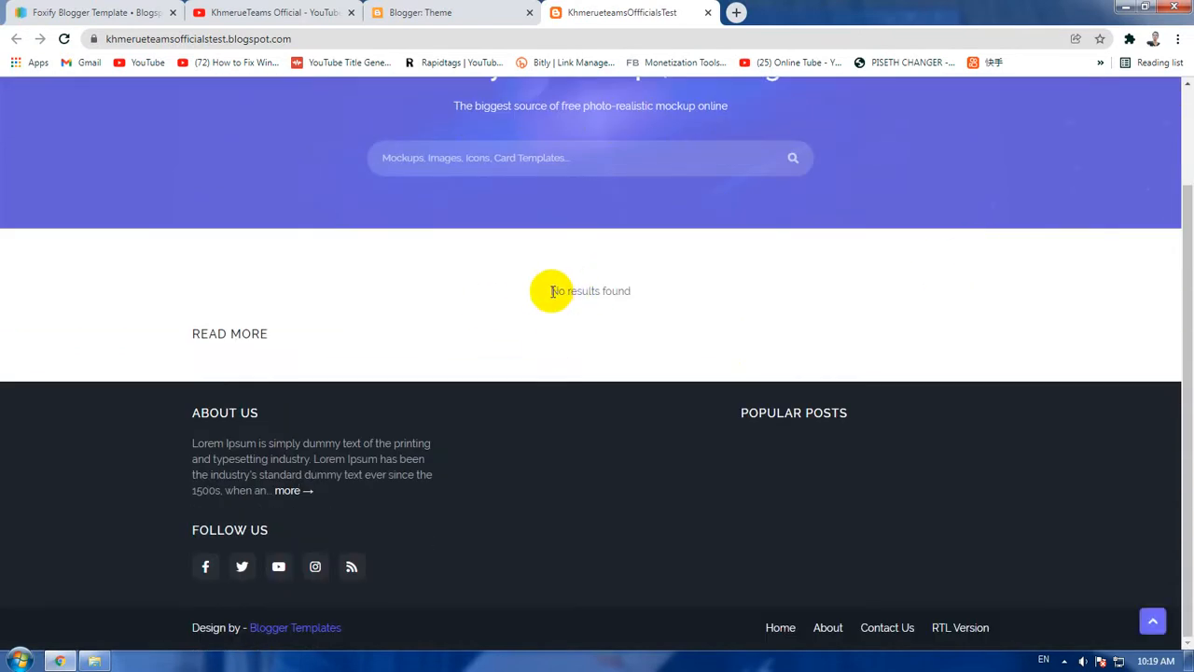
{"action": "left_click_drag", "start_coordinate": [551, 291], "coordinate": [621, 283]}
{"action": "left_click", "coordinate": [768, 293]}
{"action": "scroll", "coordinate": [767, 284], "scroll_direction": "up", "scroll_amount": 1}
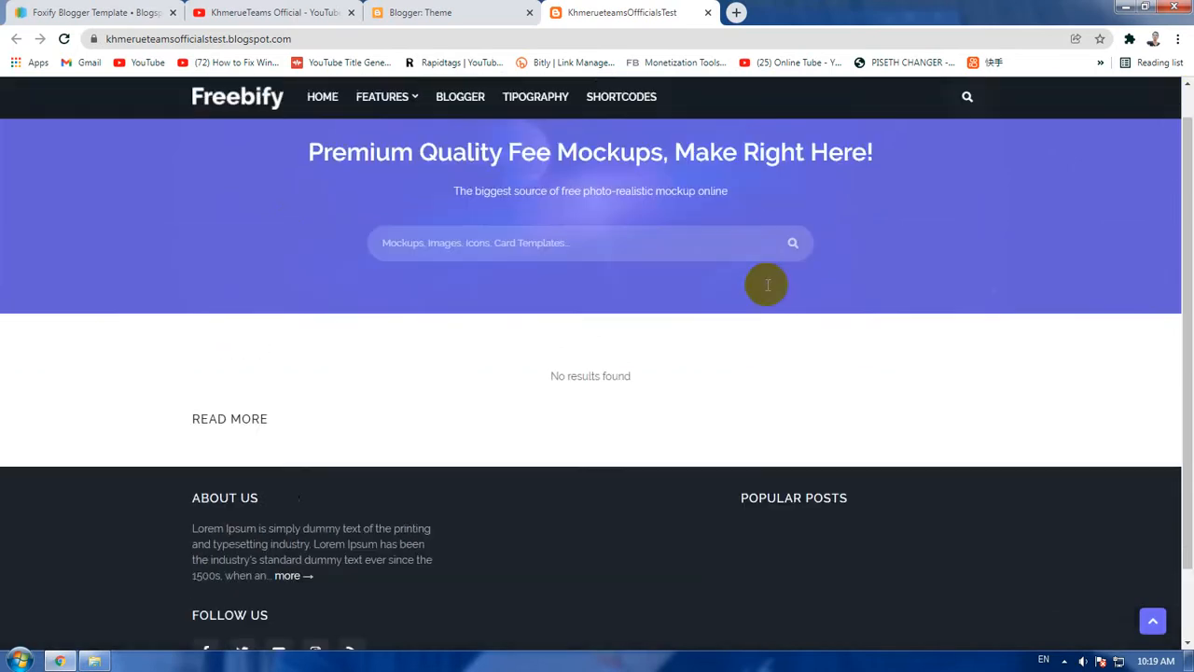
{"action": "scroll", "coordinate": [767, 283], "scroll_direction": "down", "scroll_amount": 1}
{"action": "scroll", "coordinate": [768, 280], "scroll_direction": "up", "scroll_amount": 1}
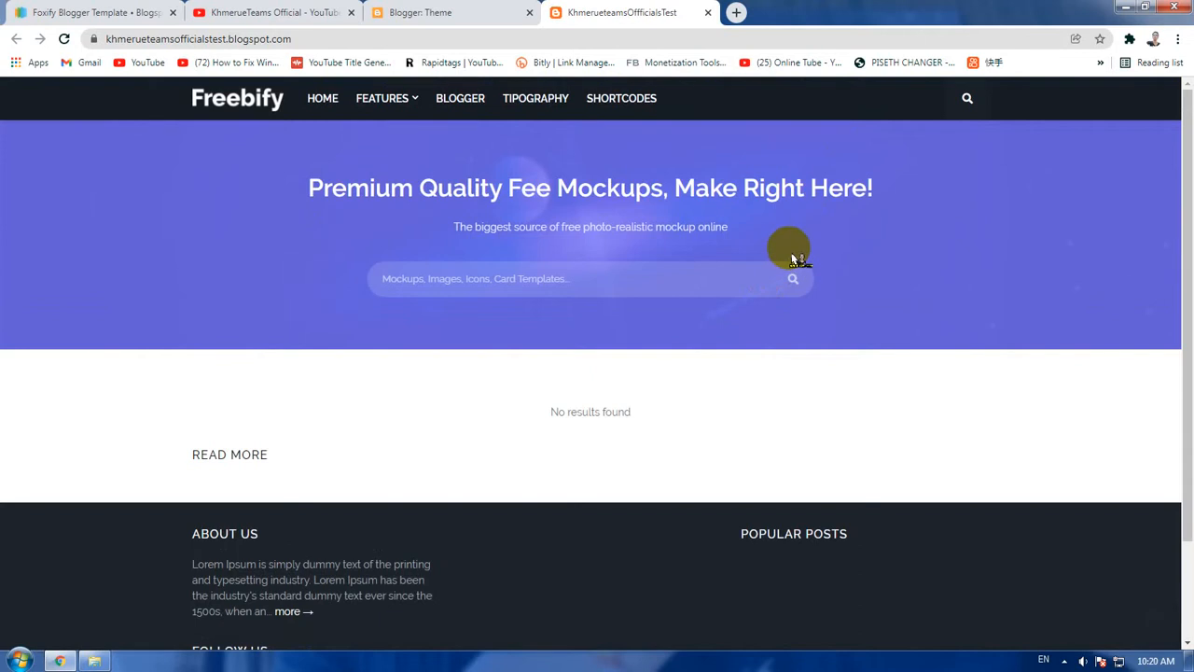
{"action": "left_click", "coordinate": [421, 12]}
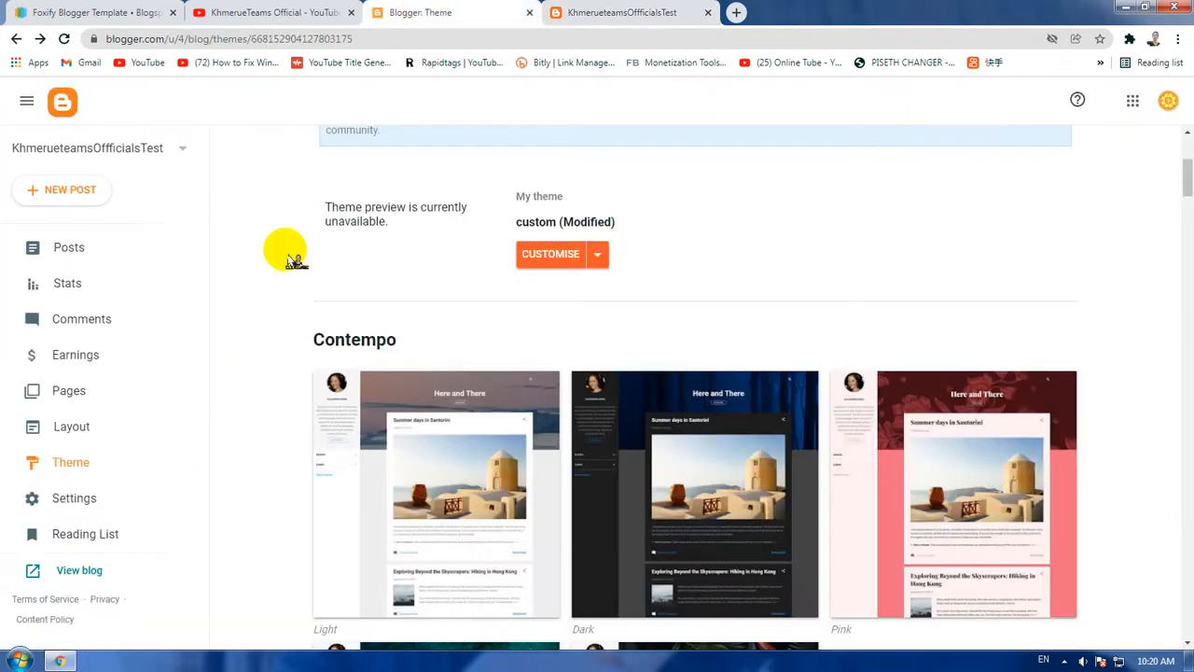
{"action": "scroll", "coordinate": [280, 289], "scroll_direction": "up", "scroll_amount": 5}
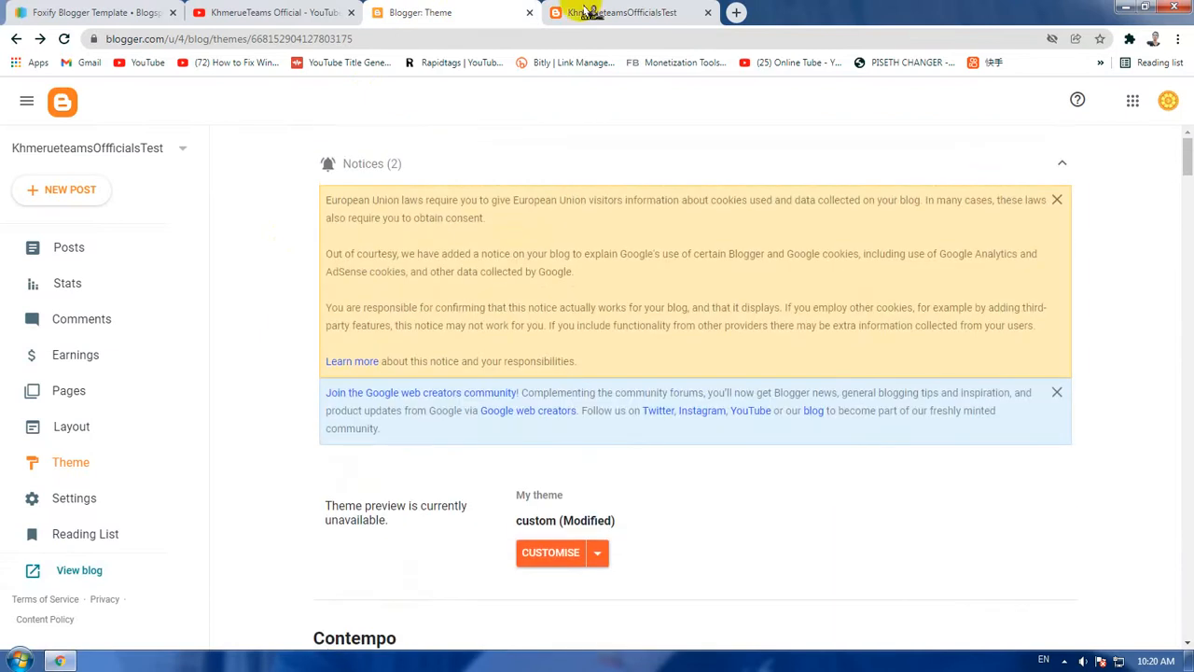
{"action": "left_click", "coordinate": [602, 12]}
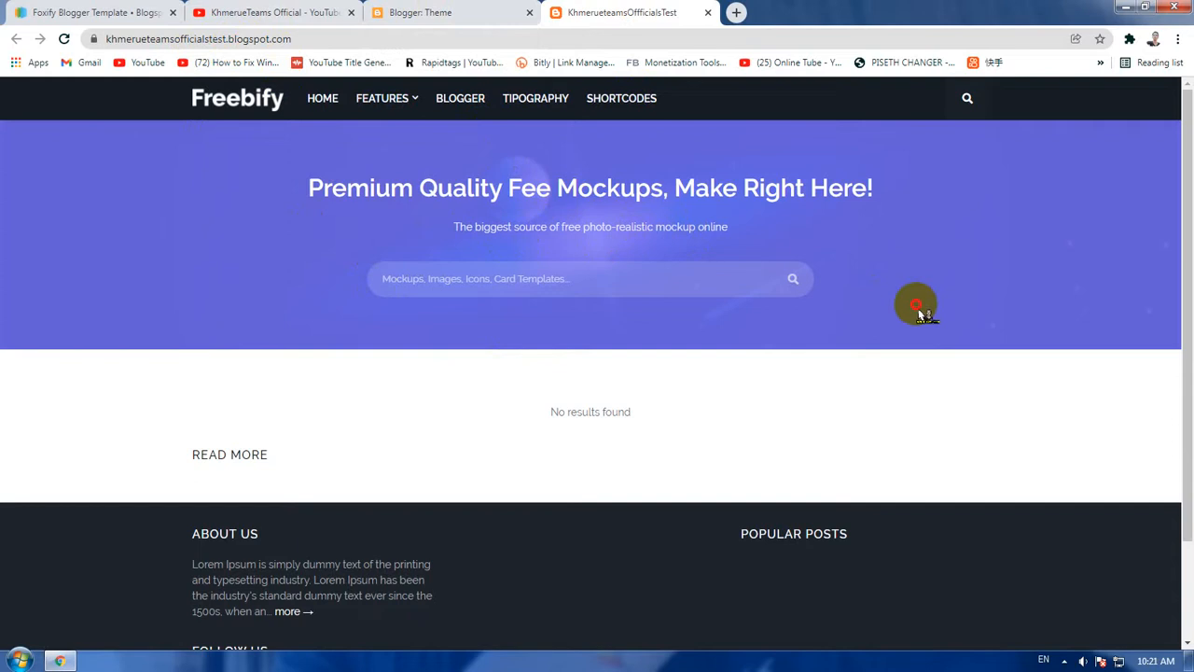
- Return to Blogger, create a new post and title it "Khmerue teams test in blogger template"
{"action": "left_click", "coordinate": [424, 12]}
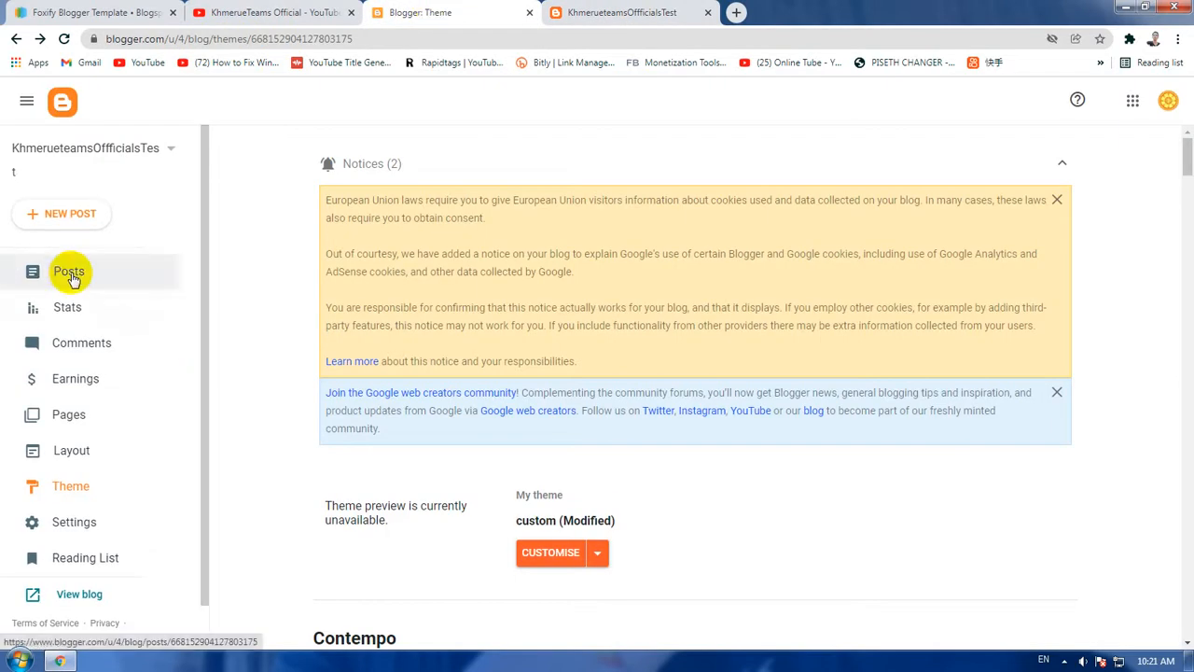
{"action": "left_click", "coordinate": [68, 221]}
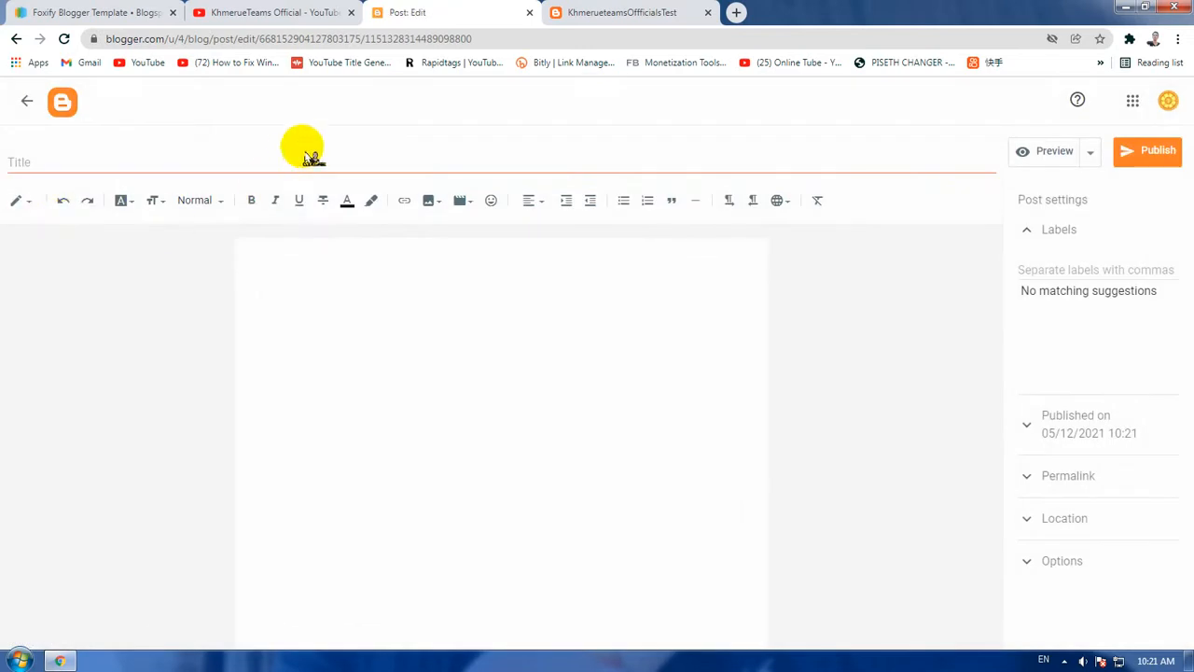
{"action": "left_click", "coordinate": [292, 156]}
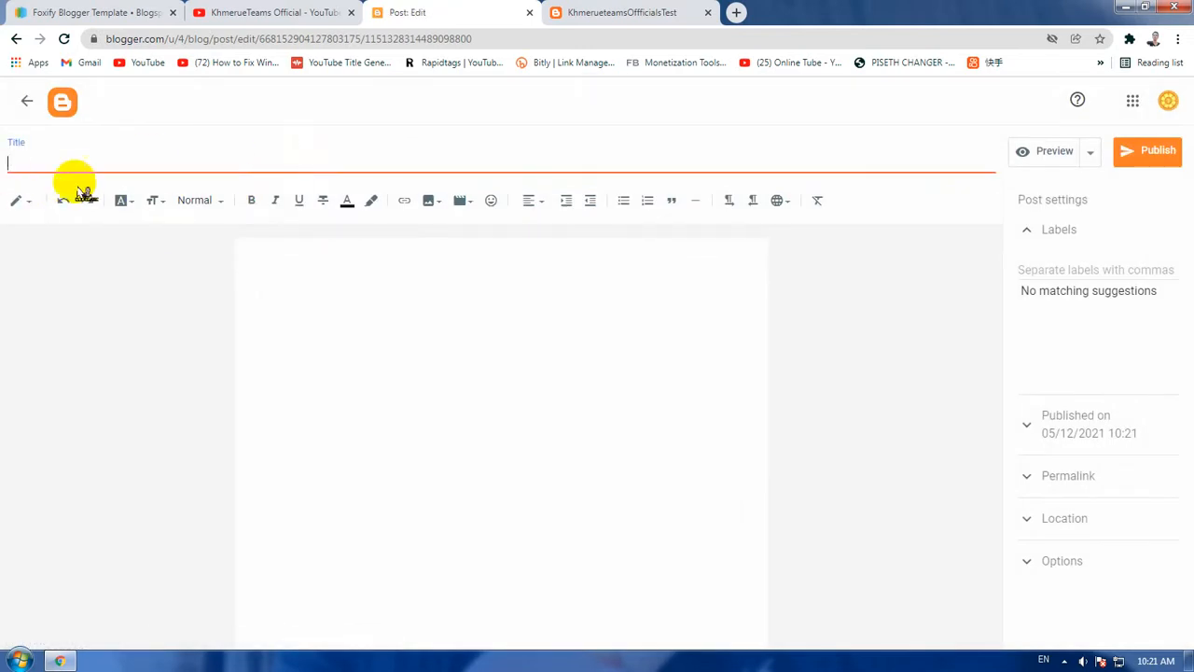
{"action": "left_click", "coordinate": [357, 299]}
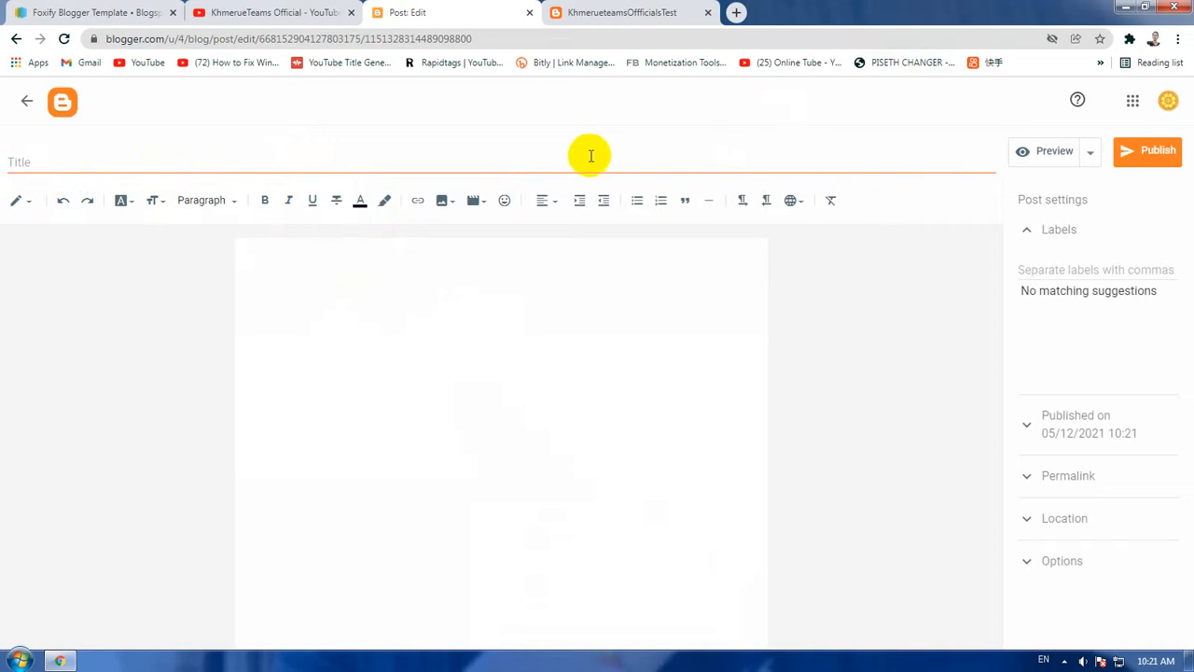
{"action": "left_click", "coordinate": [625, 160]}
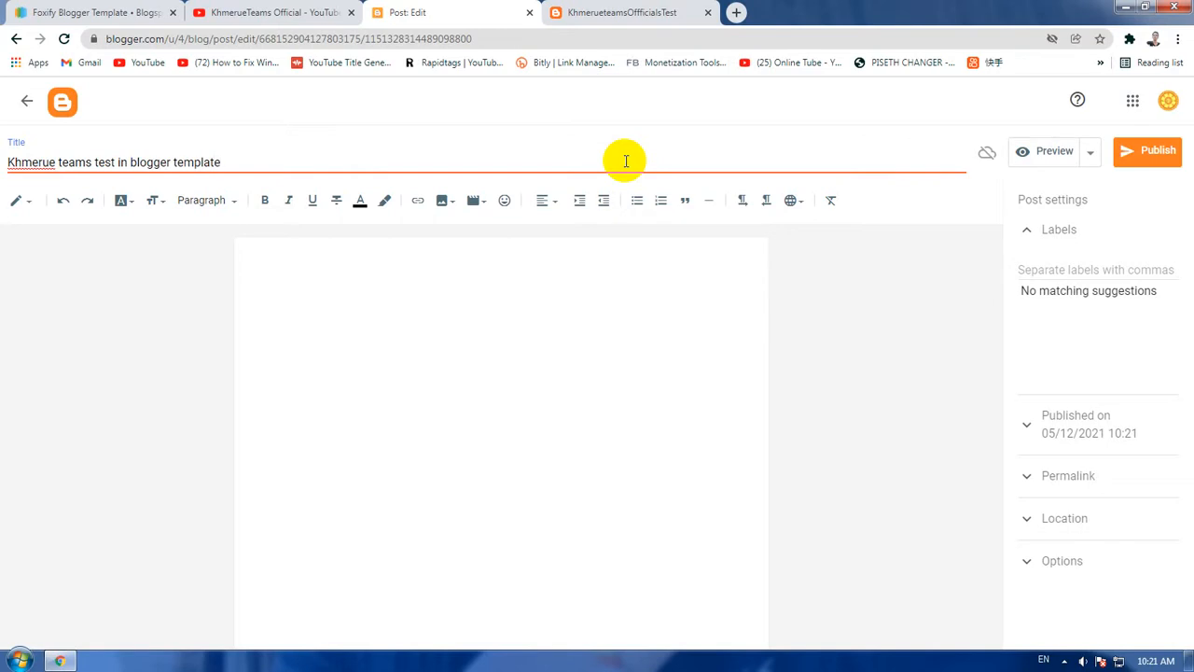
- Write "Hello world!" in the post body and paste the copied channel description, contact details and hashtags below it
{"action": "left_click", "coordinate": [498, 354]}
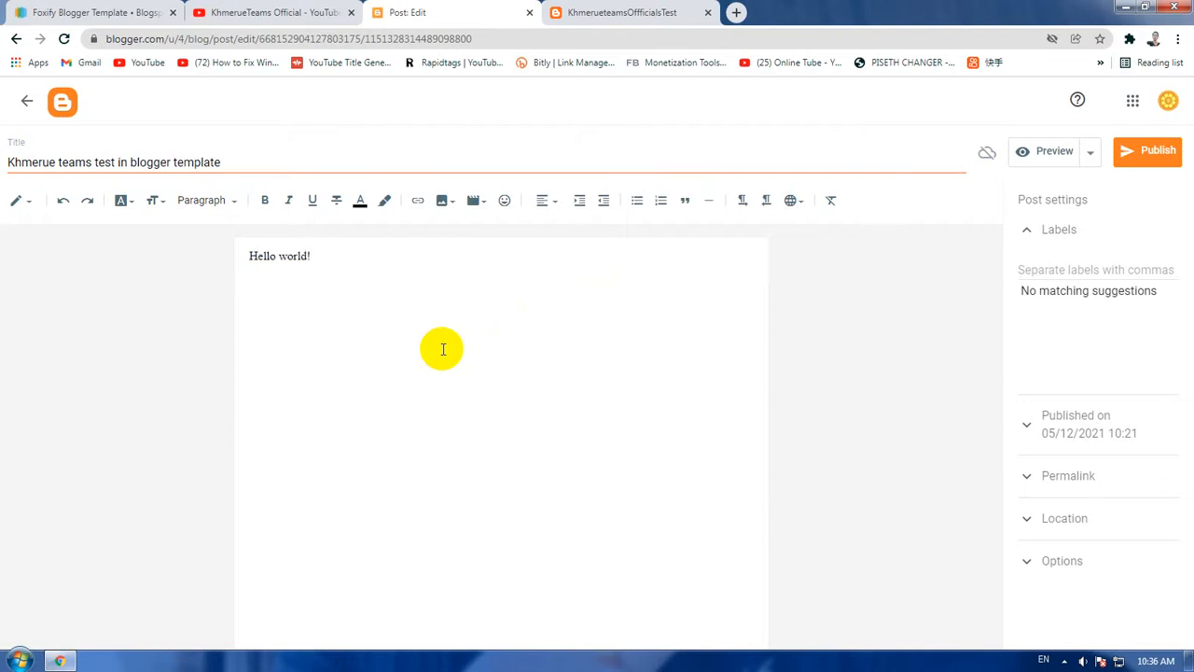
{"action": "key", "text": "ctrl+v"}
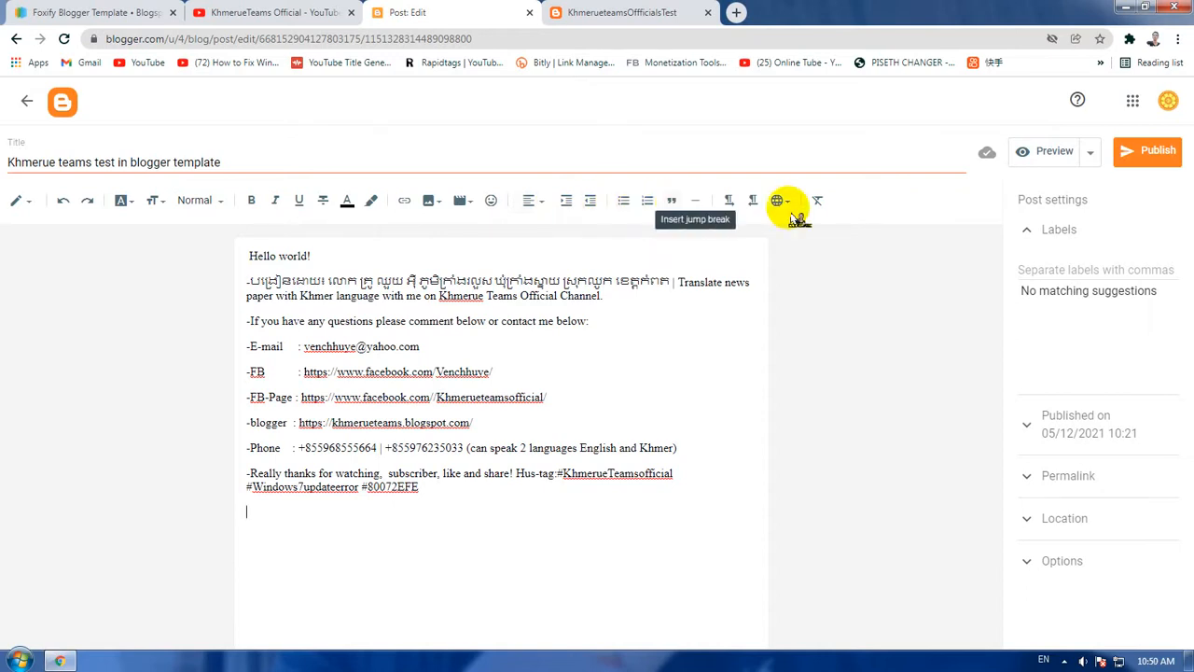
{"action": "left_click", "coordinate": [218, 203]}
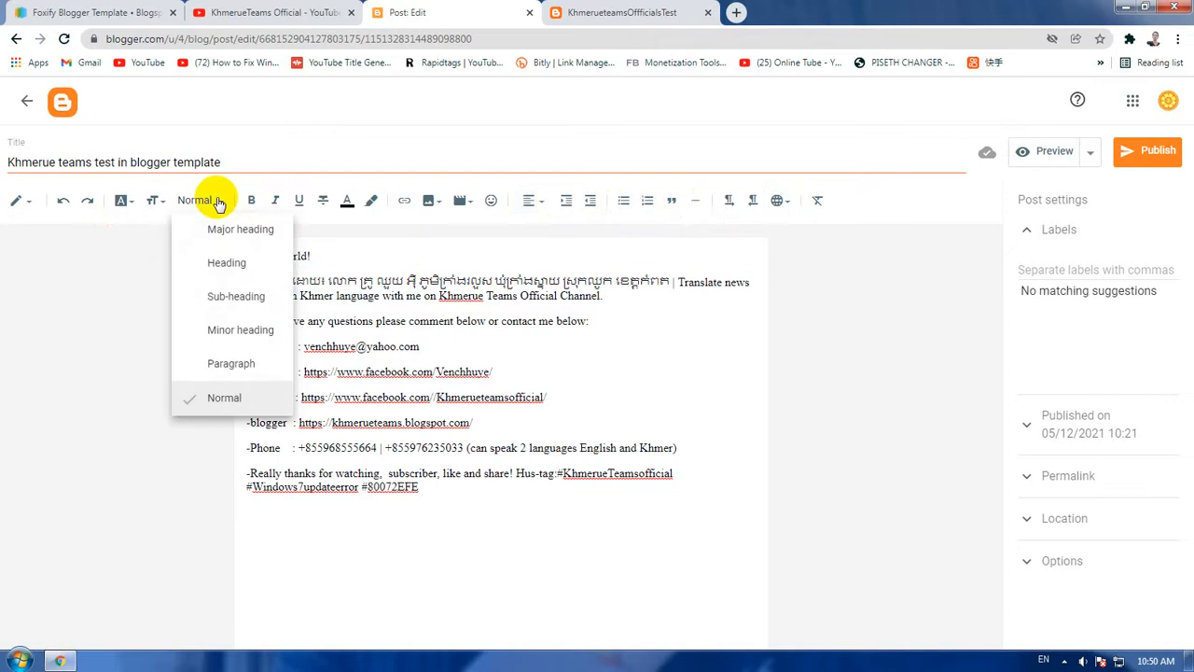
{"action": "left_click", "coordinate": [289, 110]}
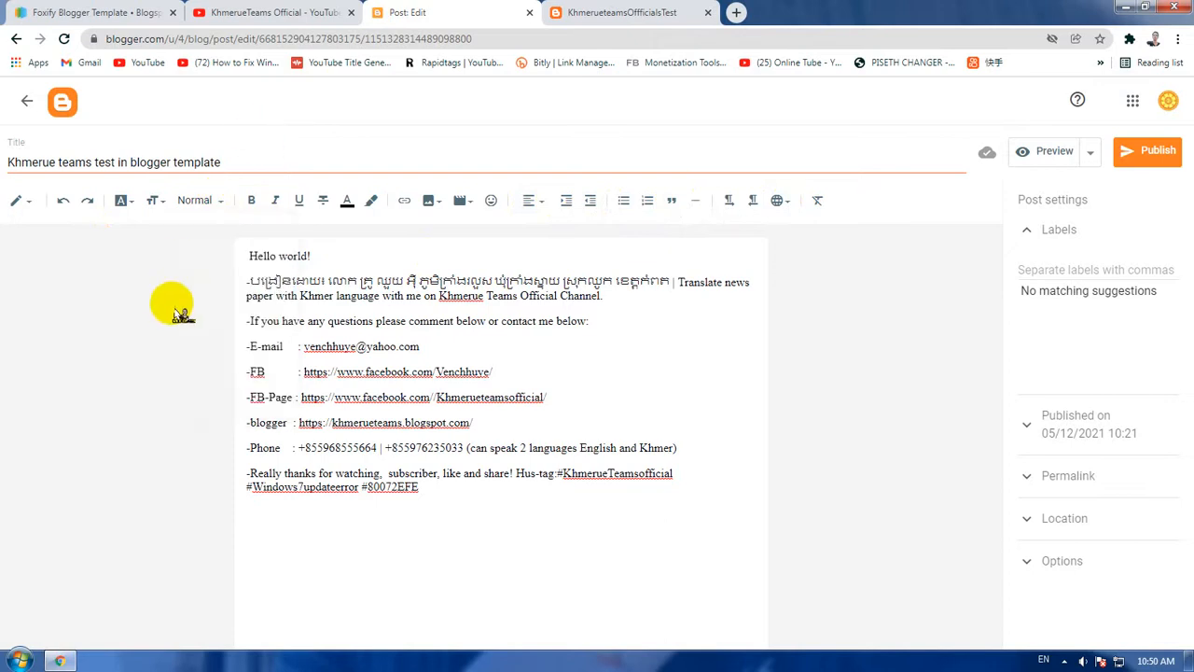
{"action": "left_click", "coordinate": [132, 201]}
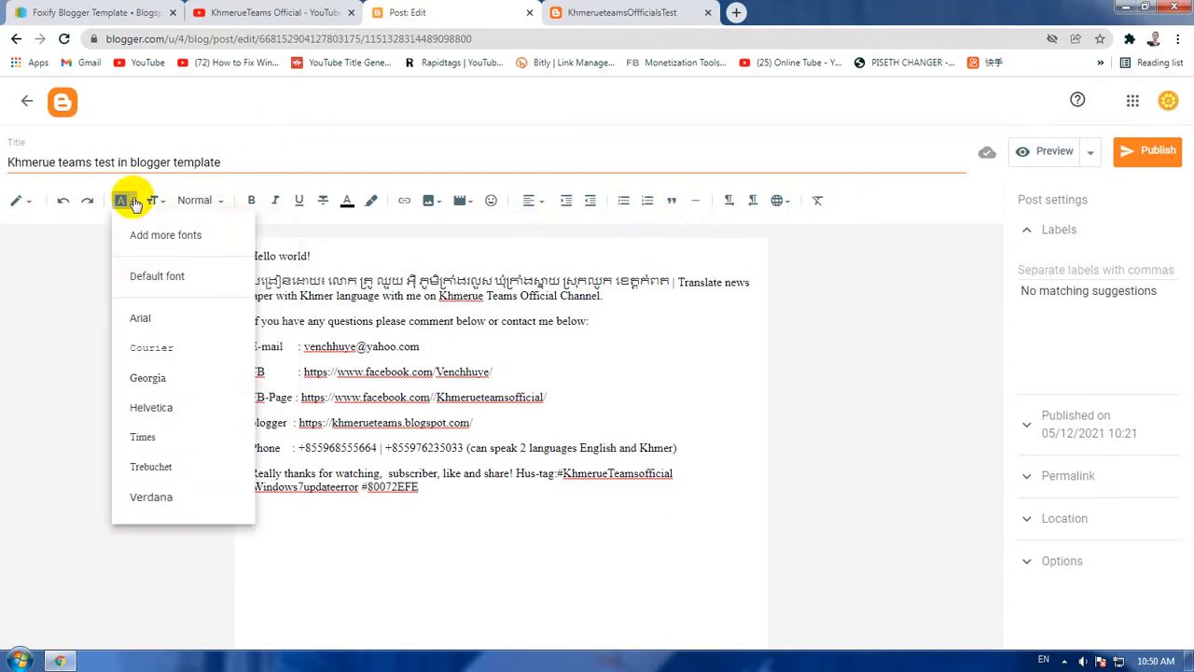
{"action": "left_click", "coordinate": [14, 373]}
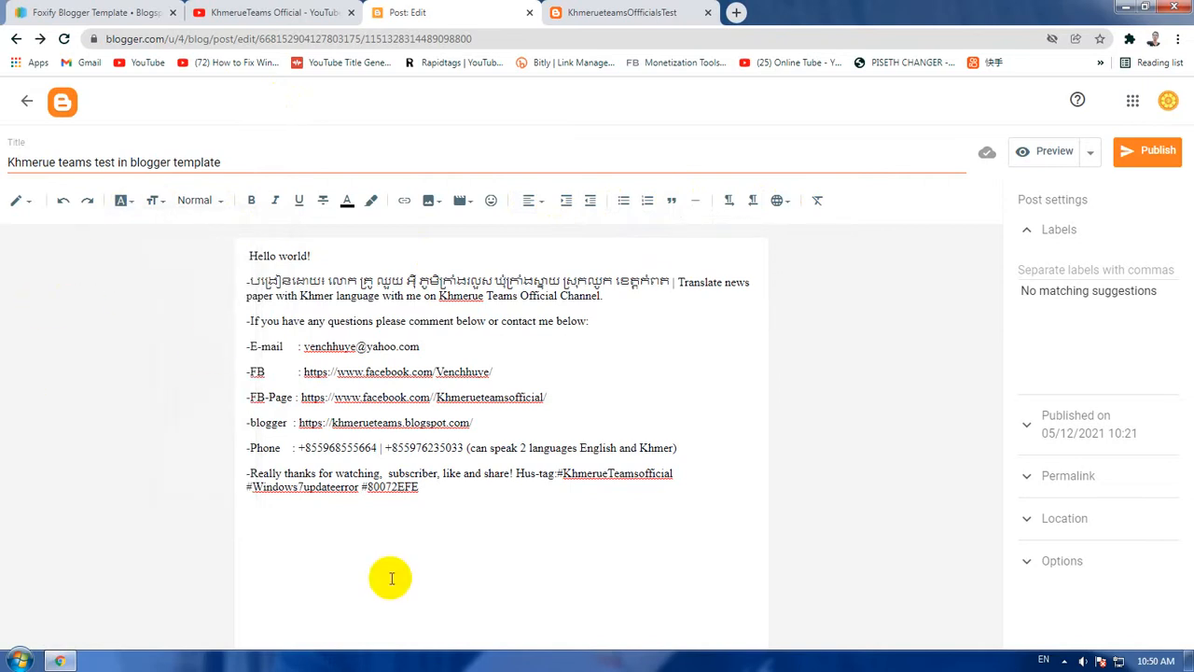
- Upload the channel photo with the YouTube logo from the desktop and insert it in the post below the hashtags
{"action": "left_click", "coordinate": [401, 526]}
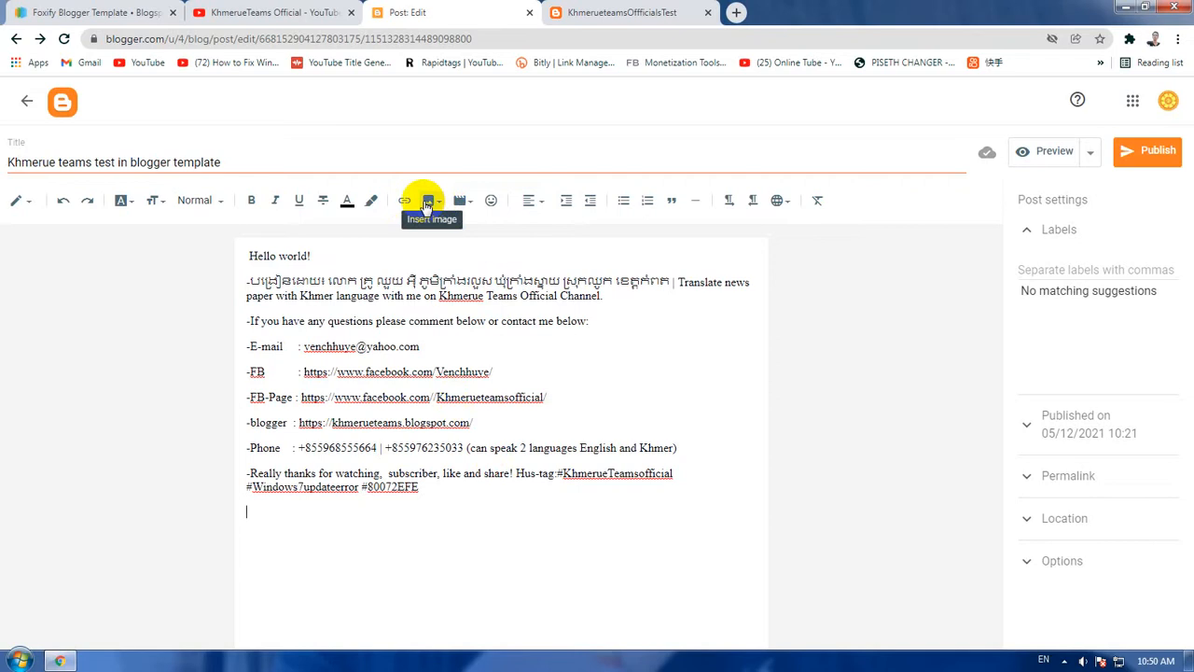
{"action": "left_click", "coordinate": [428, 203]}
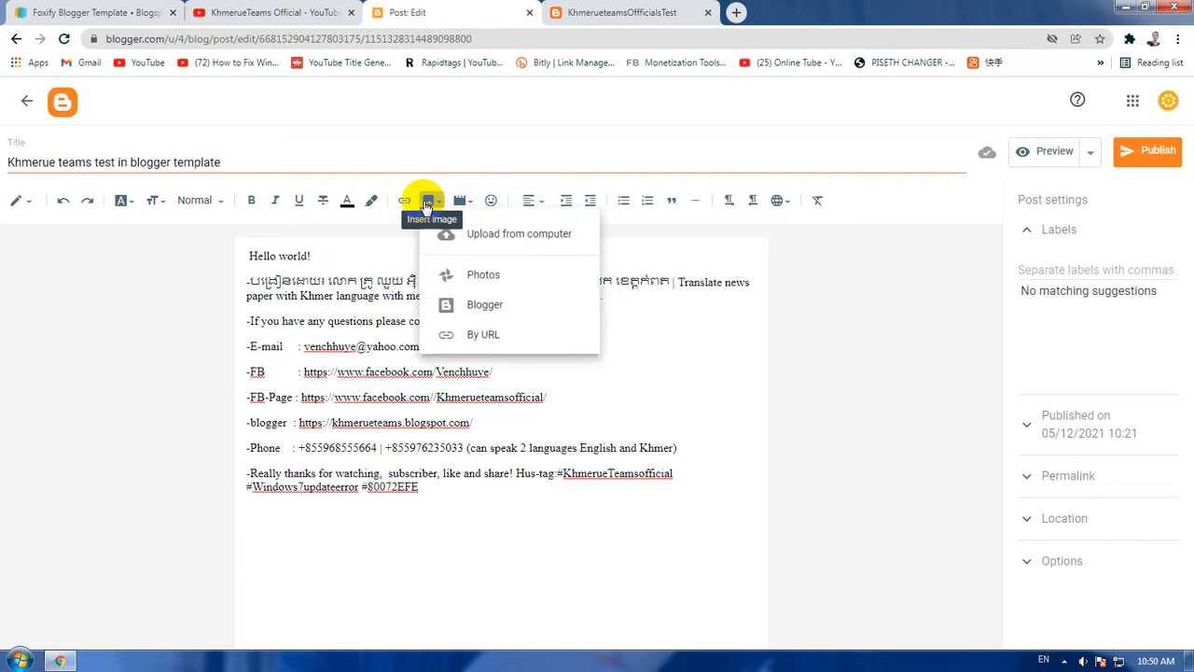
{"action": "left_click", "coordinate": [537, 238]}
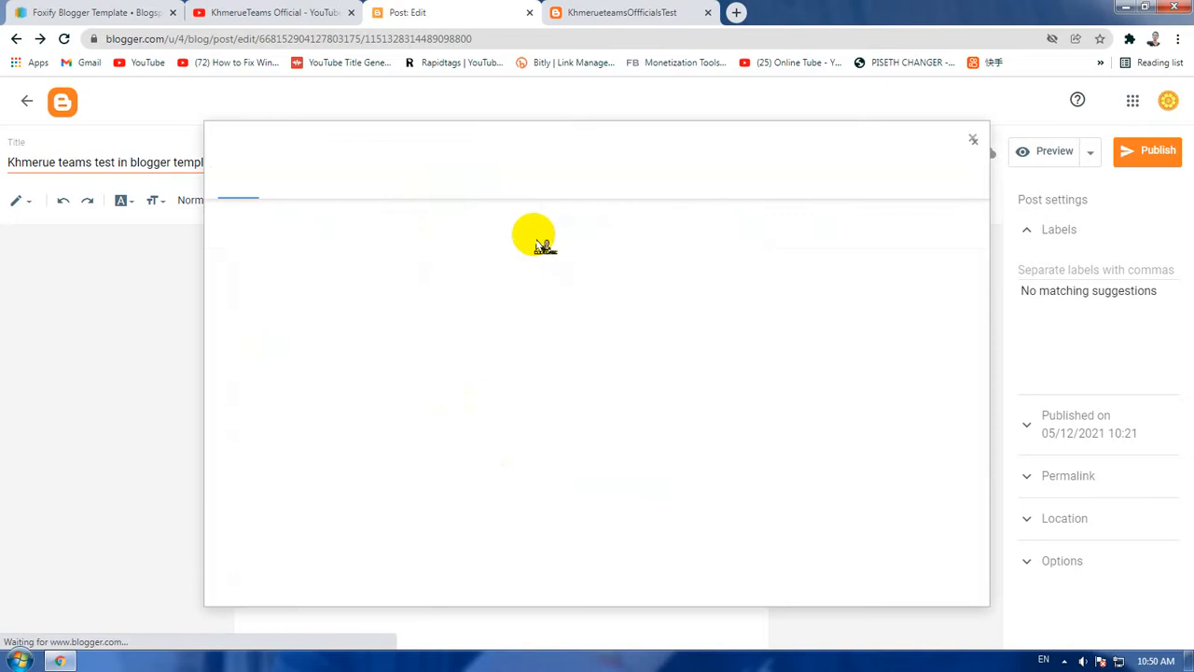
{"action": "left_click", "coordinate": [278, 228]}
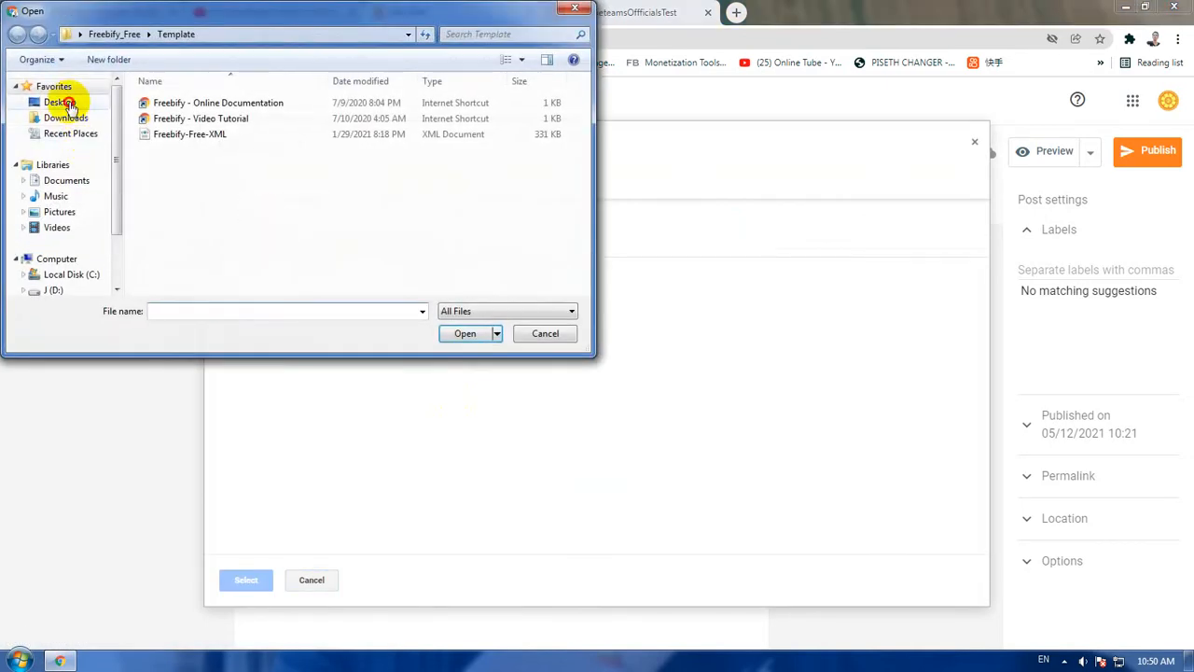
{"action": "left_click", "coordinate": [69, 104]}
{"action": "scroll", "coordinate": [537, 231], "scroll_direction": "down", "scroll_amount": 3}
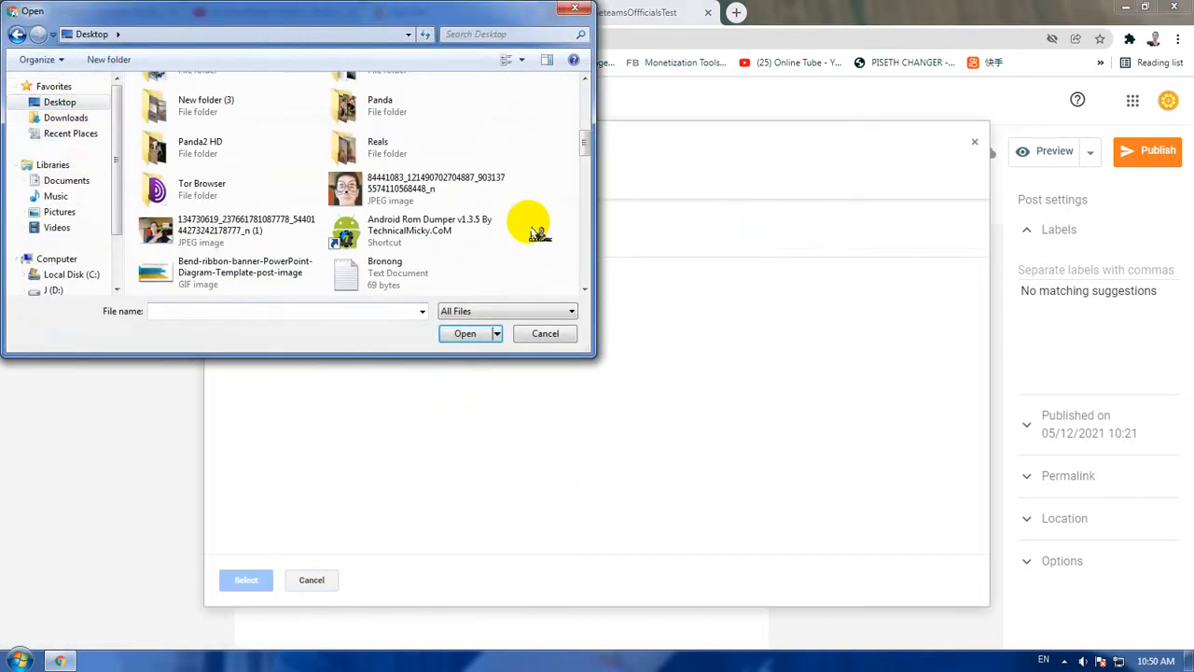
{"action": "double_click", "coordinate": [229, 217]}
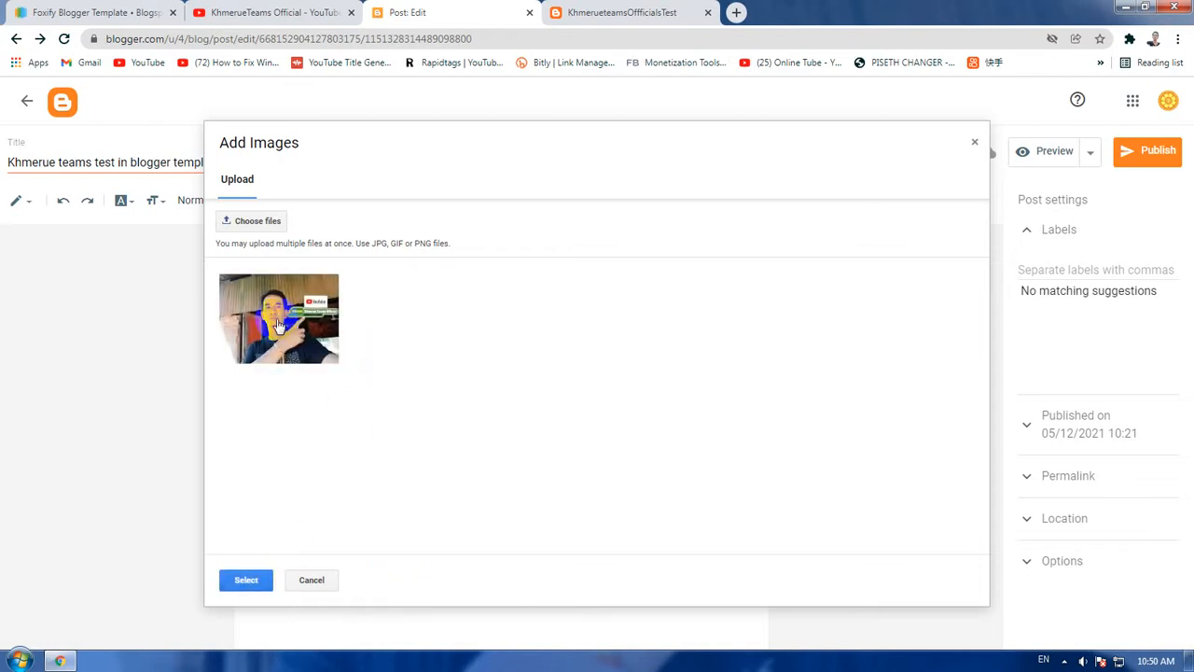
{"action": "left_click", "coordinate": [280, 323]}
{"action": "left_click", "coordinate": [246, 580]}
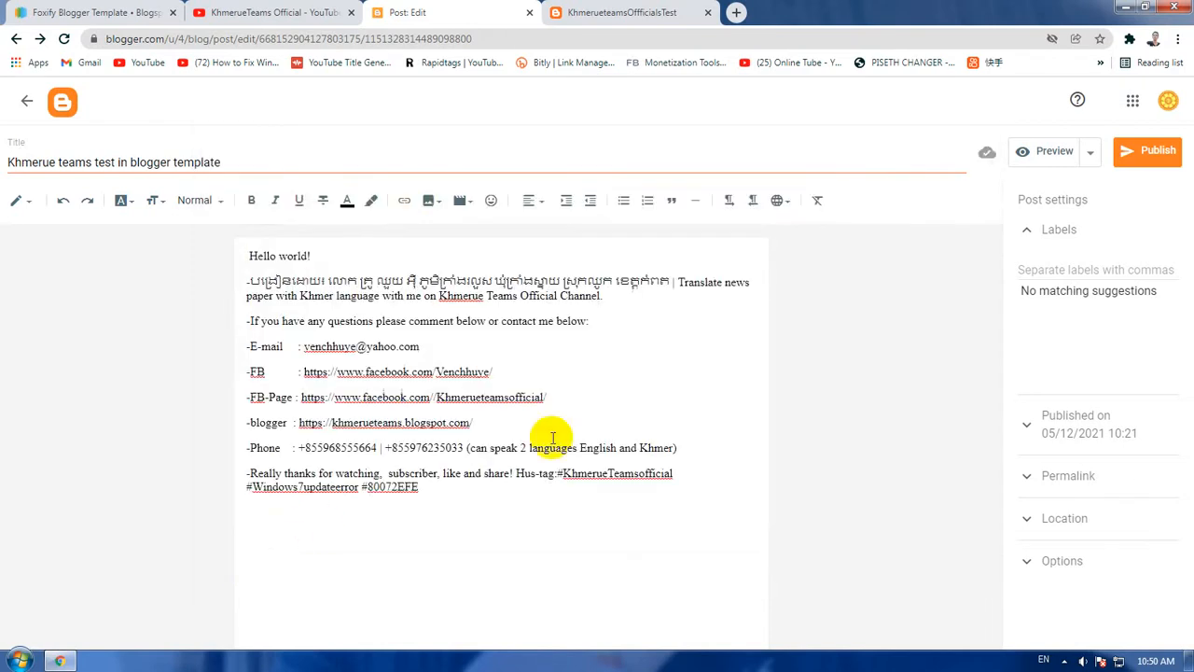
- Enlarge the inserted photo in both width and height so it spans most of the post's text width
{"action": "scroll", "coordinate": [662, 430], "scroll_direction": "down", "scroll_amount": 2}
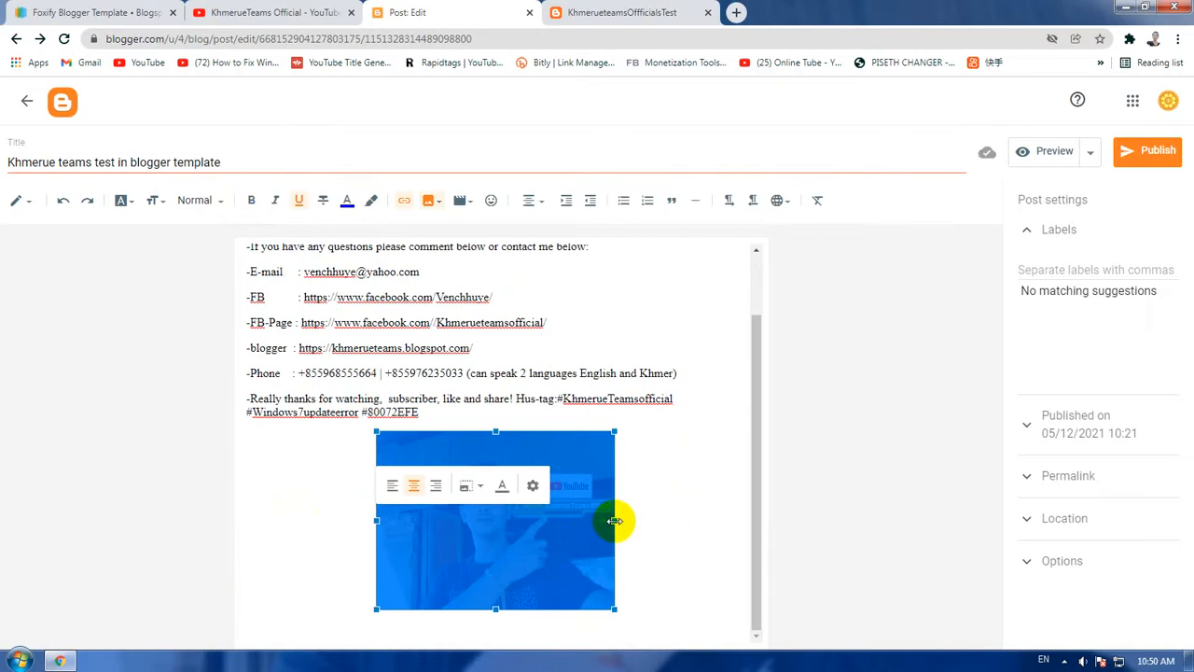
{"action": "left_click_drag", "start_coordinate": [615, 521], "coordinate": [701, 517]}
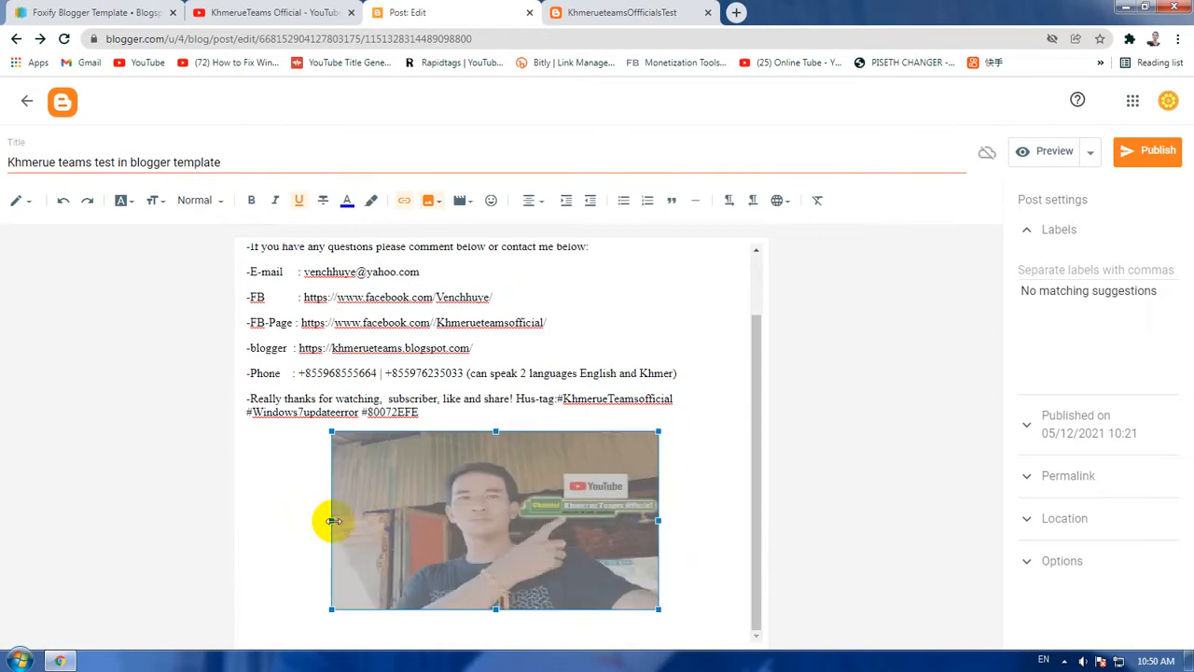
{"action": "left_click_drag", "start_coordinate": [334, 520], "coordinate": [253, 523]}
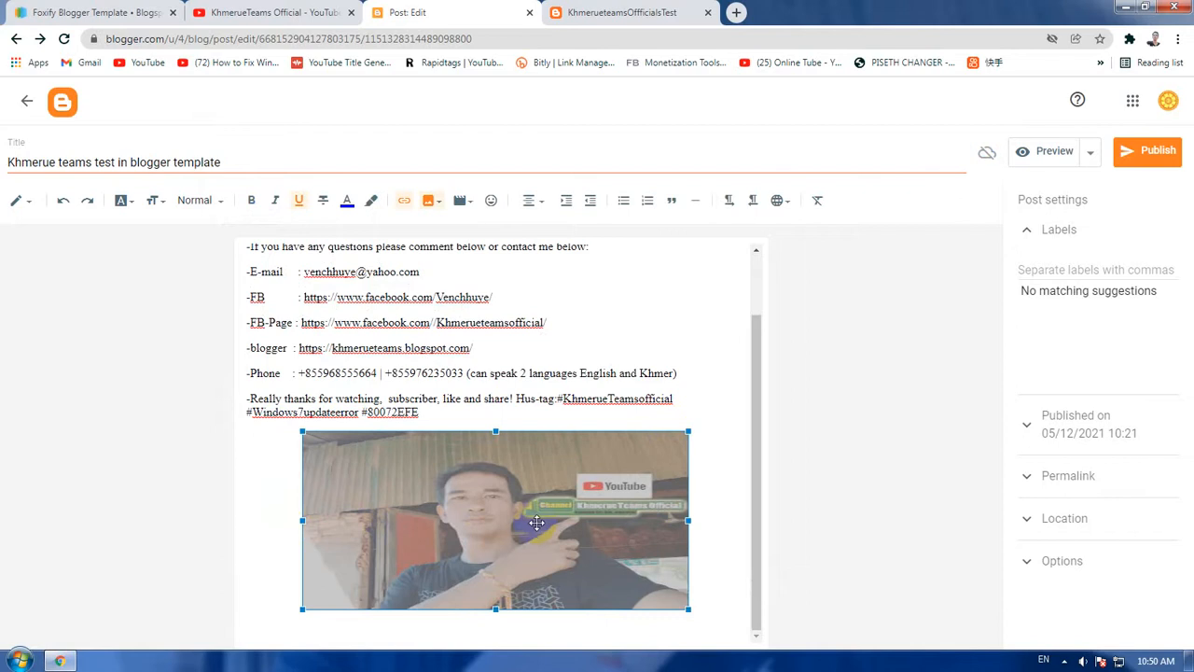
{"action": "left_click", "coordinate": [498, 611]}
{"action": "left_click_drag", "start_coordinate": [496, 611], "coordinate": [496, 640]}
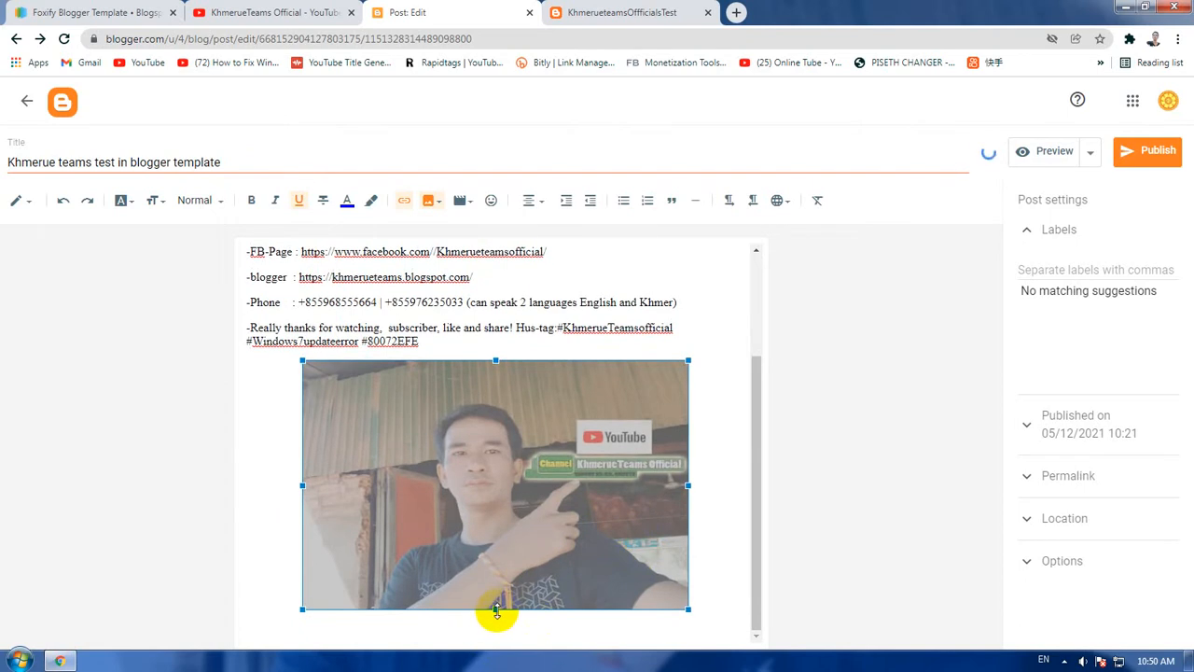
{"action": "left_click_drag", "start_coordinate": [497, 611], "coordinate": [507, 632]}
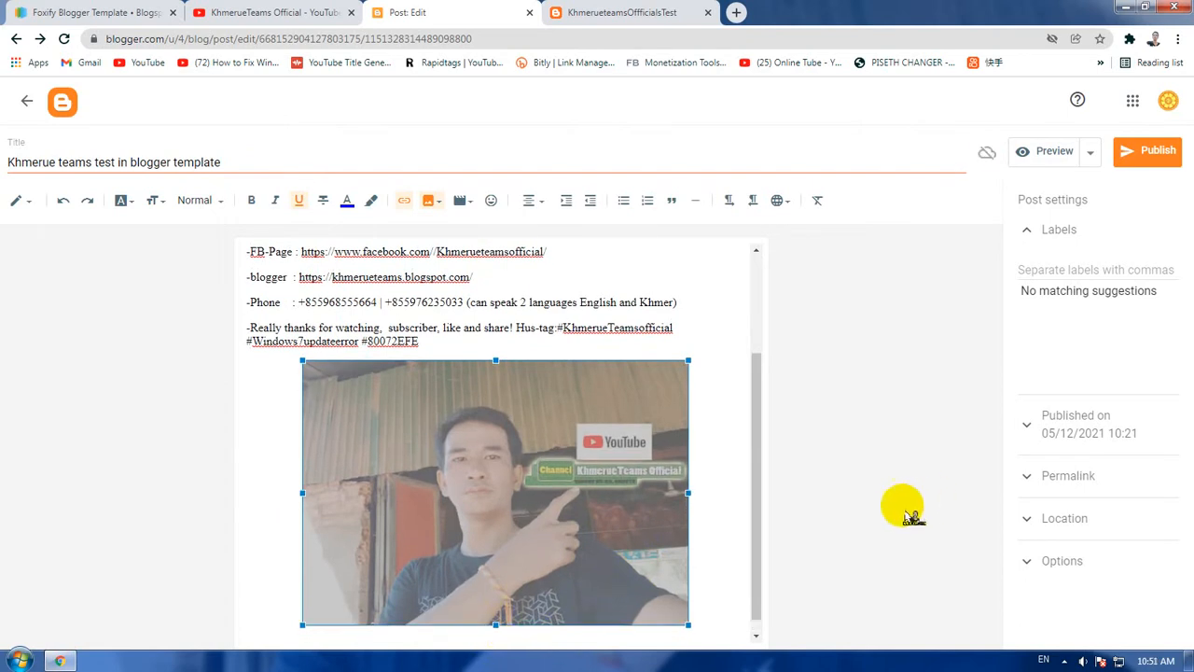
{"action": "left_click", "coordinate": [722, 514]}
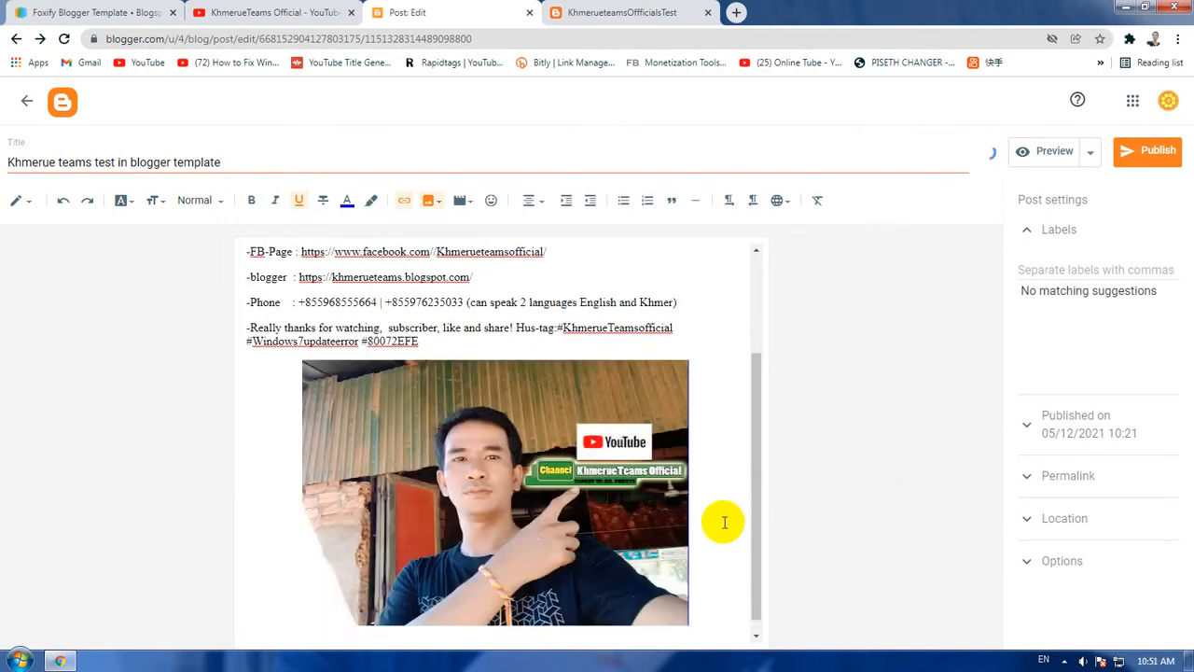
- Check the post's text and photo, and publish the post to the blog
{"action": "scroll", "coordinate": [523, 560], "scroll_direction": "down", "scroll_amount": 1}
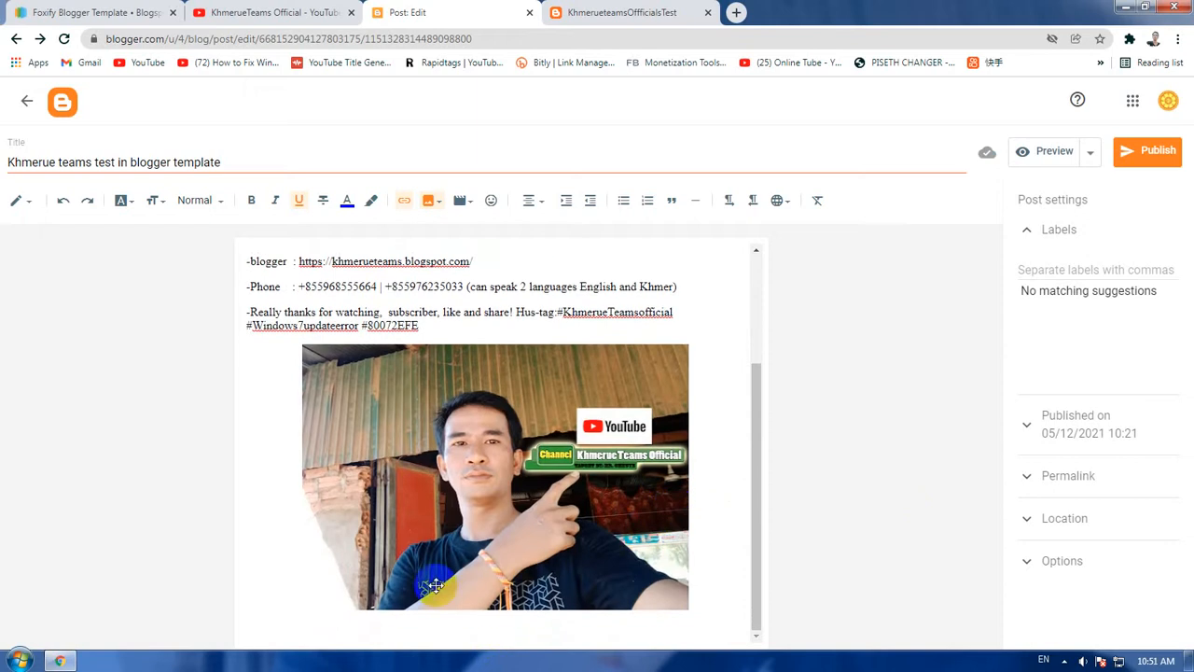
{"action": "left_click", "coordinate": [539, 630]}
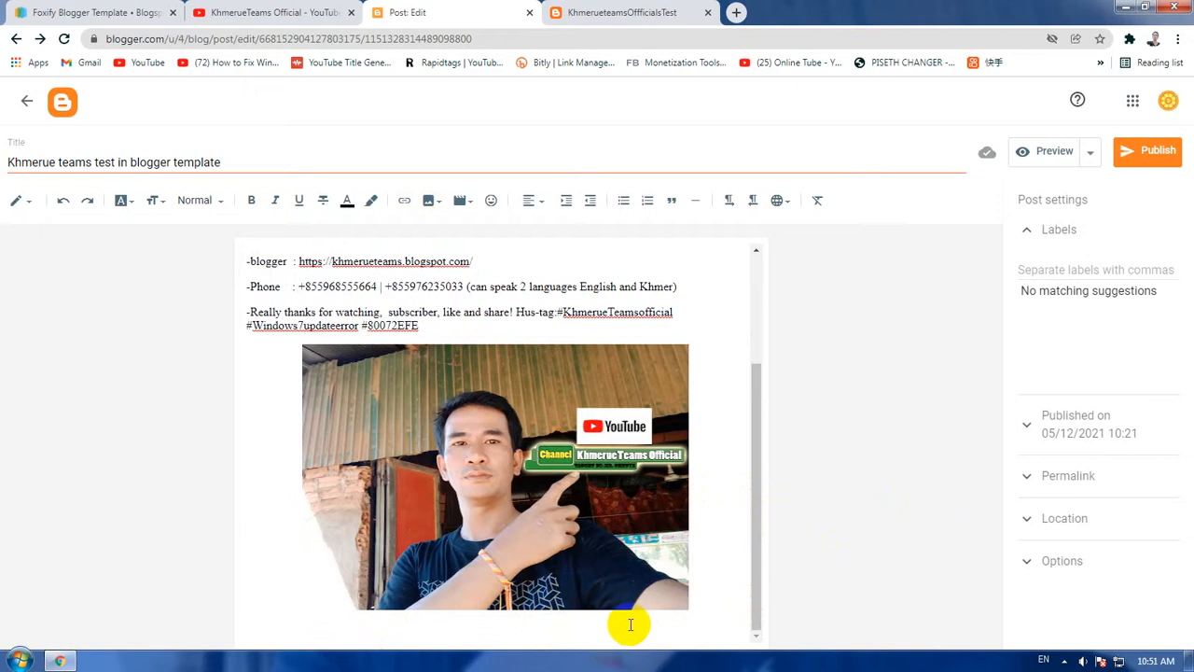
{"action": "scroll", "coordinate": [630, 622], "scroll_direction": "up", "scroll_amount": 1}
{"action": "scroll", "coordinate": [629, 619], "scroll_direction": "down", "scroll_amount": 1}
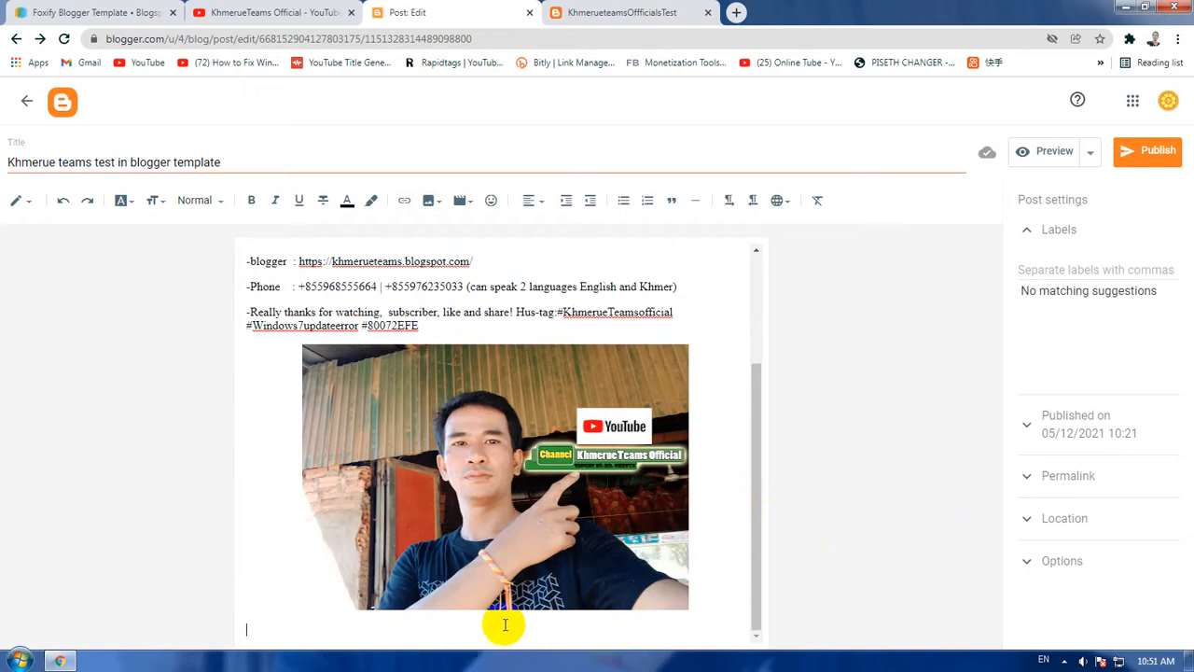
{"action": "left_click", "coordinate": [557, 630]}
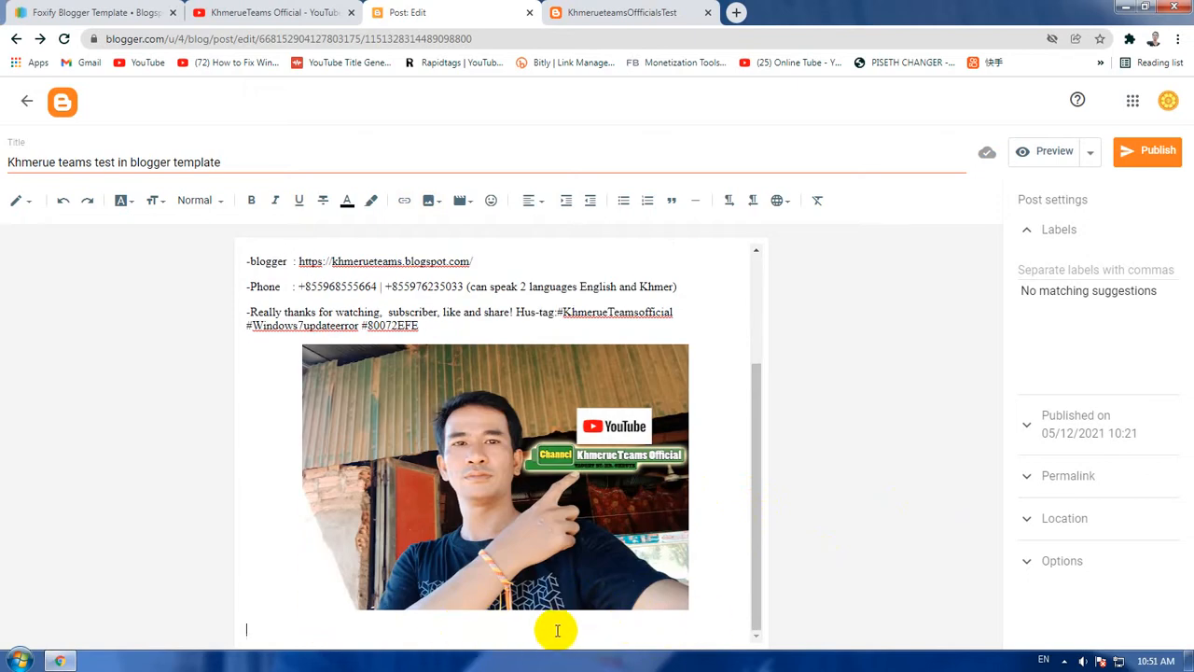
{"action": "scroll", "coordinate": [559, 629], "scroll_direction": "up", "scroll_amount": 2}
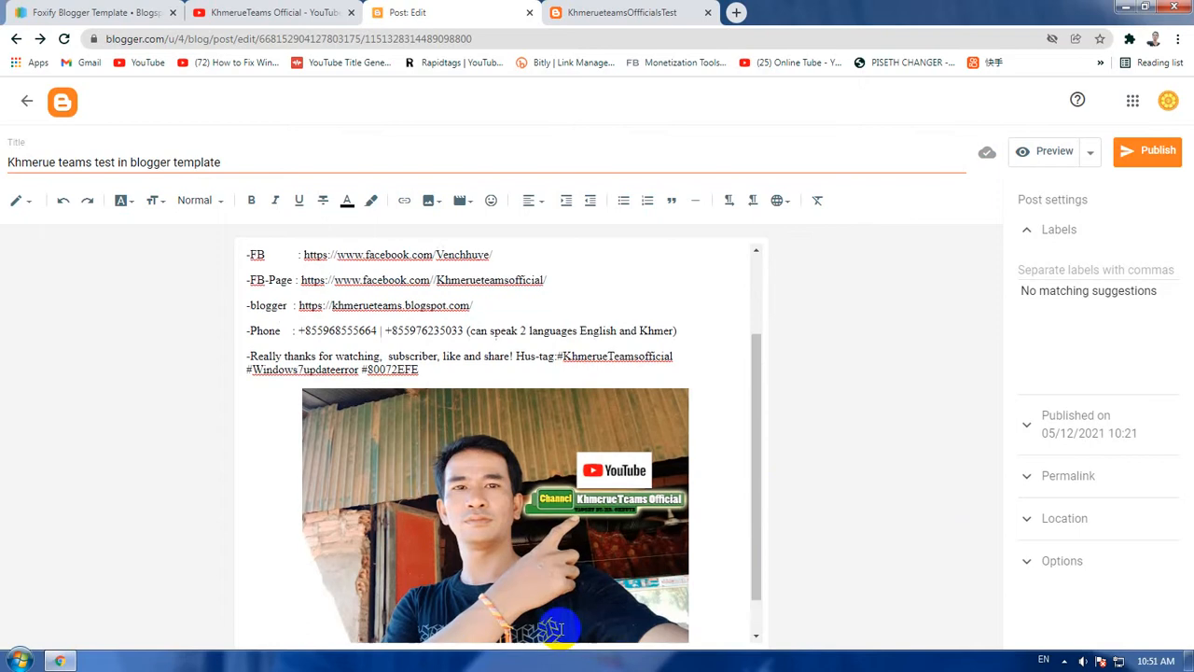
{"action": "scroll", "coordinate": [560, 627], "scroll_direction": "down", "scroll_amount": 2}
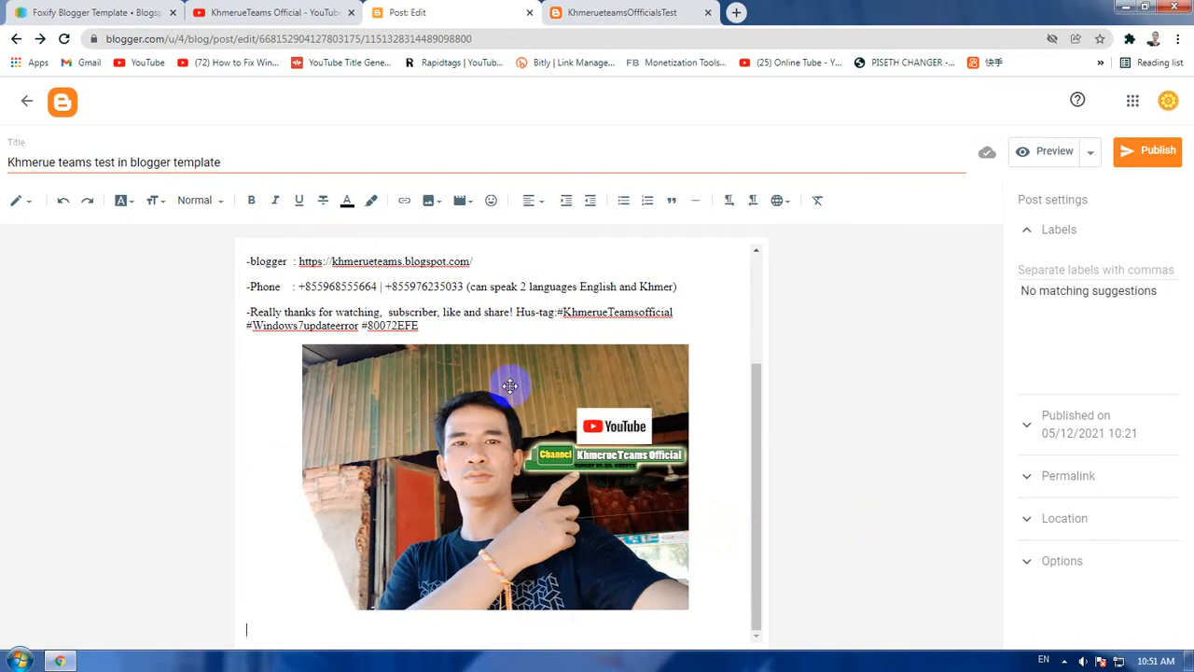
{"action": "scroll", "coordinate": [552, 406], "scroll_direction": "up", "scroll_amount": 2}
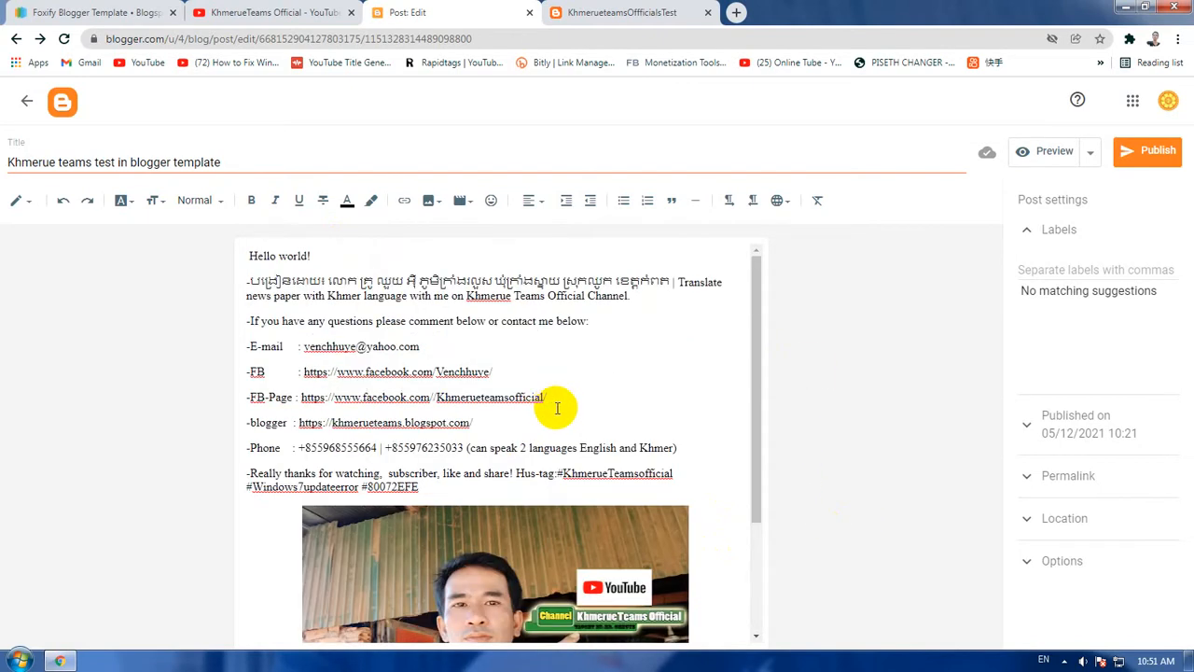
{"action": "left_click", "coordinate": [1153, 161]}
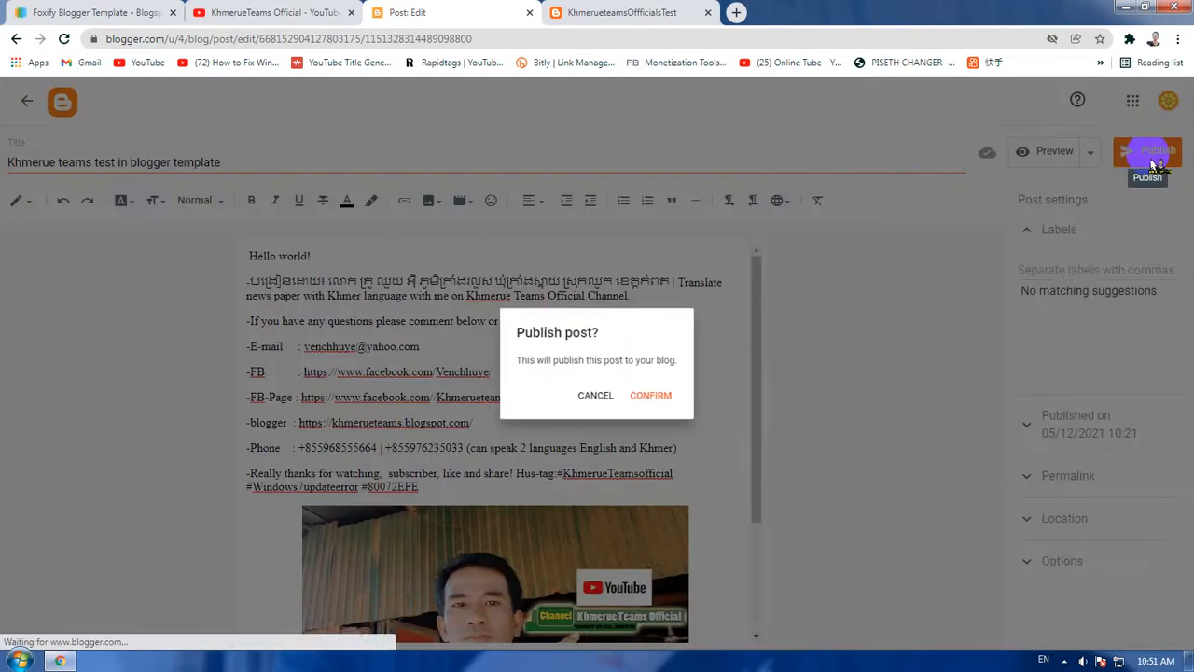
{"action": "left_click", "coordinate": [665, 400]}
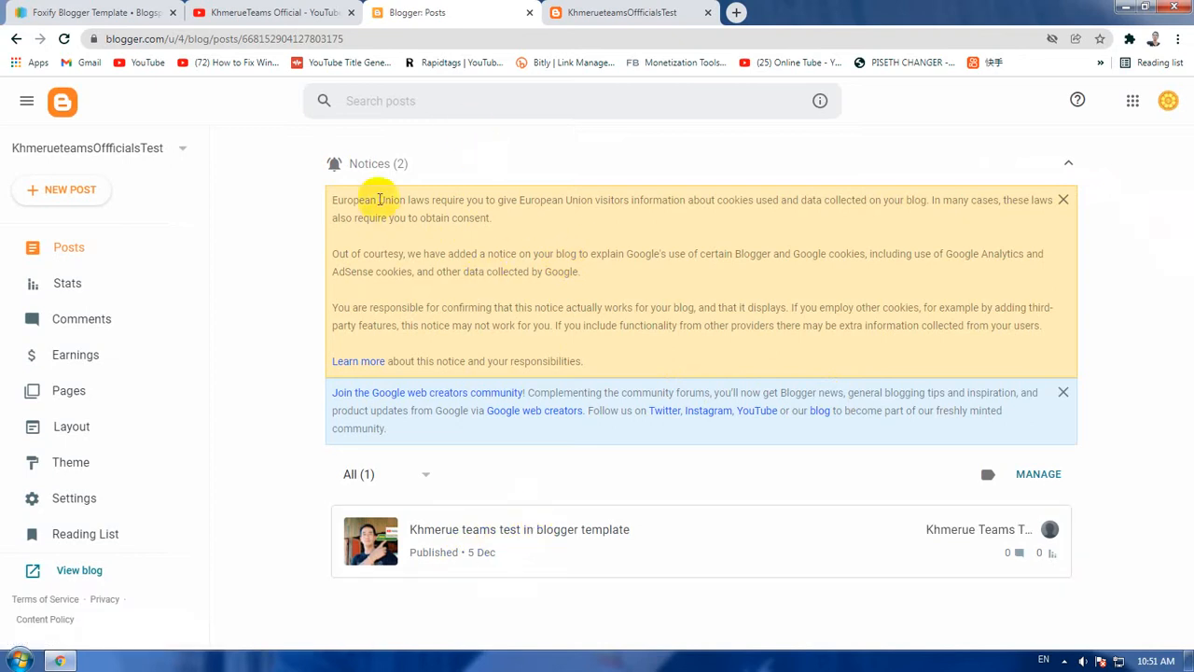
- Read the European Union cookie notice and dismiss both notices above the post list
{"action": "left_click_drag", "start_coordinate": [335, 200], "coordinate": [670, 354]}
{"action": "left_click_drag", "start_coordinate": [670, 359], "coordinate": [606, 354]}
{"action": "left_click", "coordinate": [607, 354]}
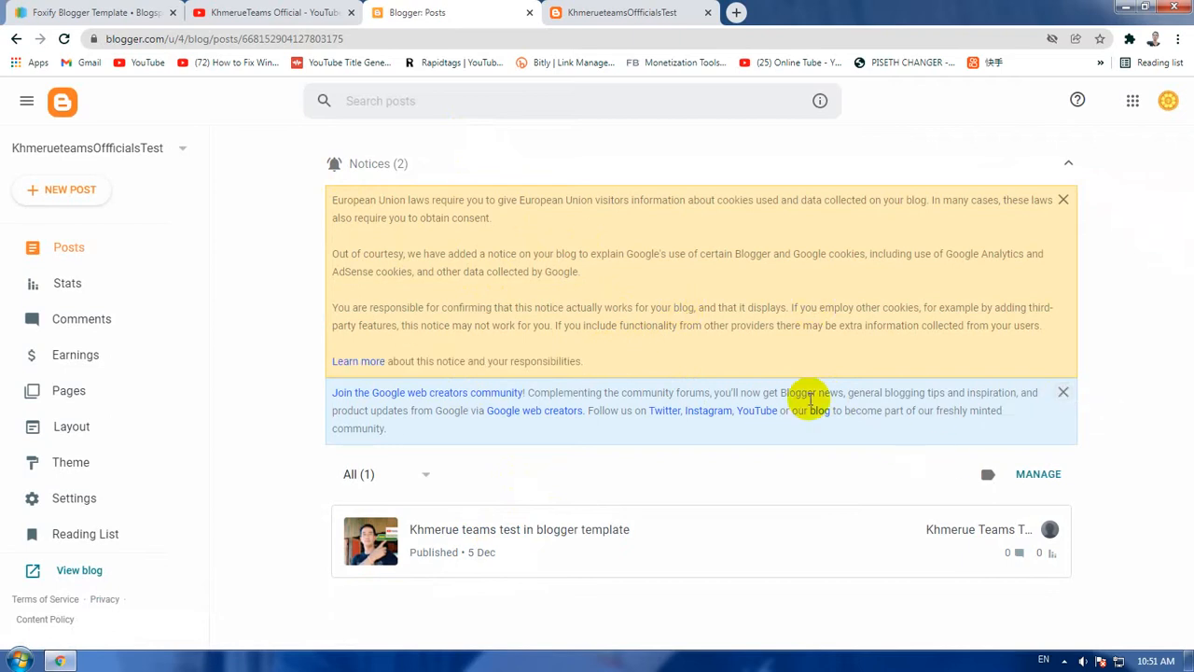
{"action": "left_click", "coordinate": [1063, 392]}
{"action": "left_click", "coordinate": [1052, 407]}
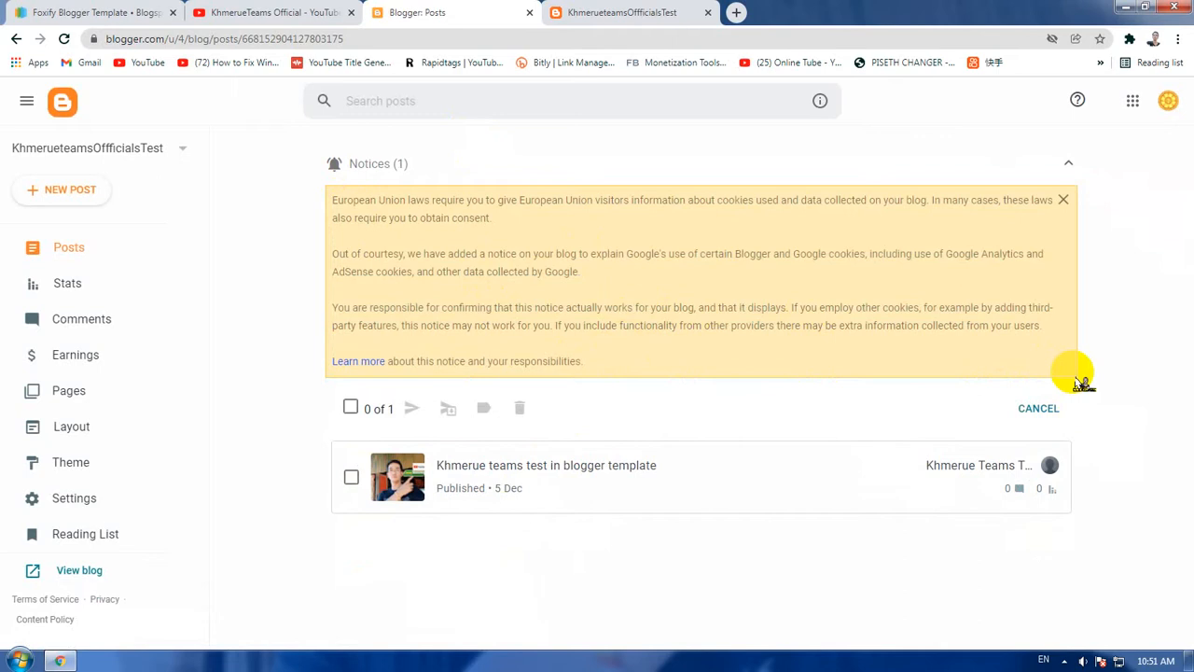
{"action": "left_click", "coordinate": [1034, 408]}
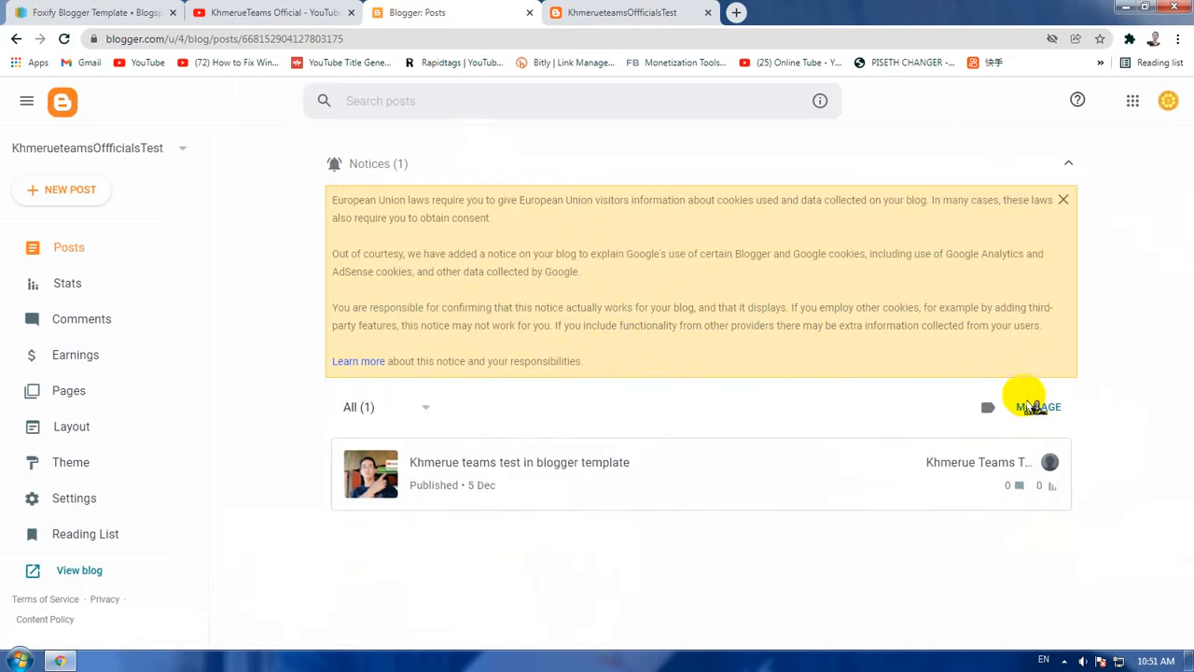
{"action": "left_click", "coordinate": [1067, 201]}
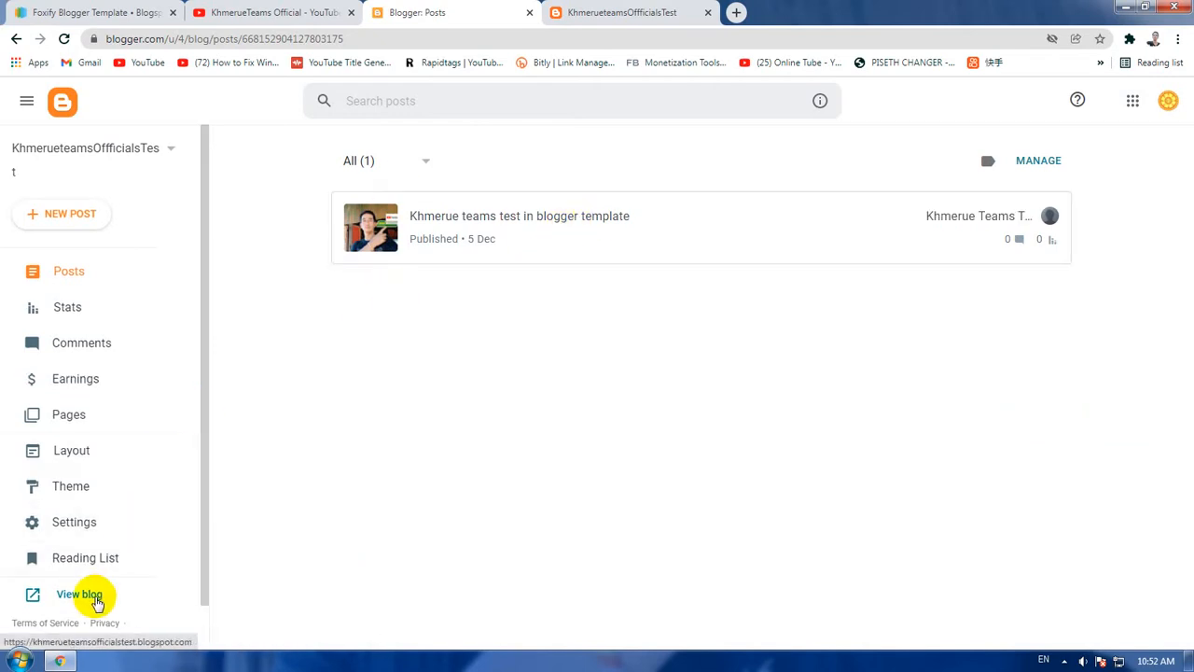
- View the live blog and check how the published test post appears on the homepage
{"action": "left_click", "coordinate": [93, 602]}
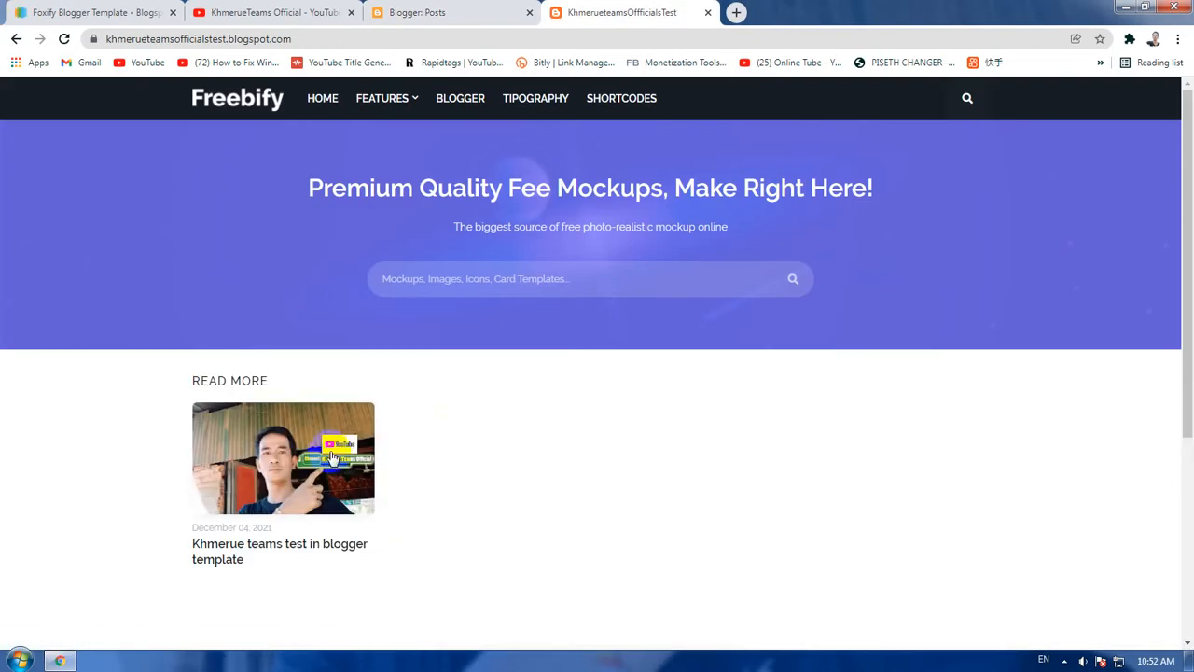
{"action": "scroll", "coordinate": [338, 457], "scroll_direction": "down", "scroll_amount": 3}
{"action": "scroll", "coordinate": [339, 453], "scroll_direction": "up", "scroll_amount": 2}
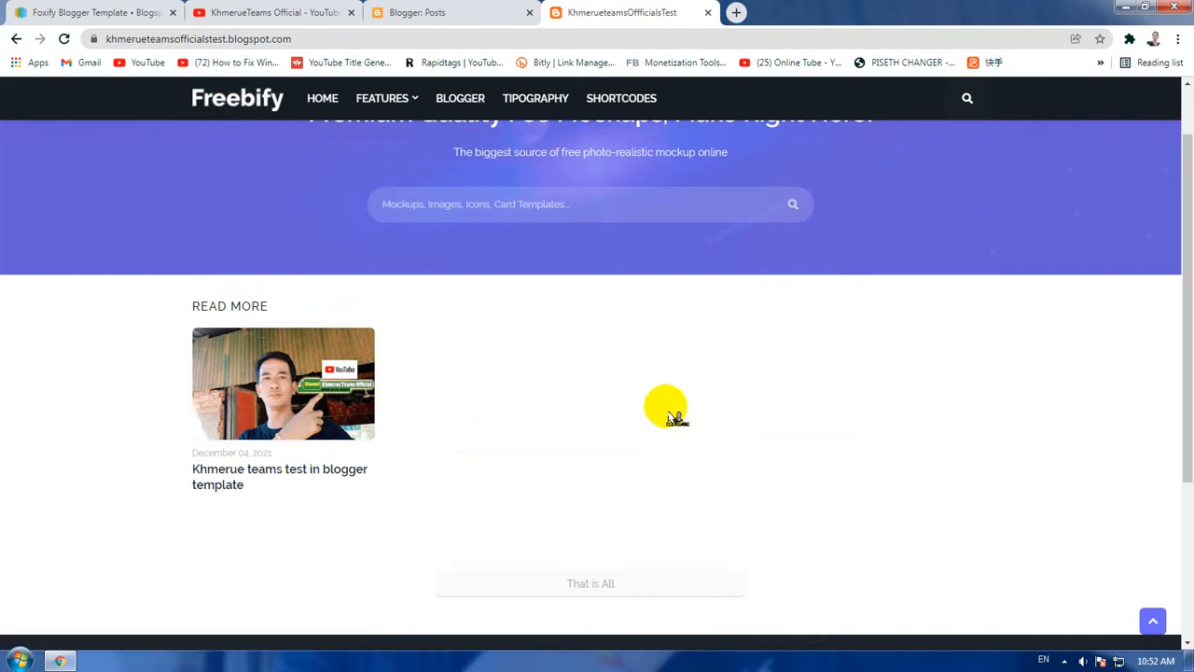
{"action": "scroll", "coordinate": [673, 410], "scroll_direction": "up", "scroll_amount": 1}
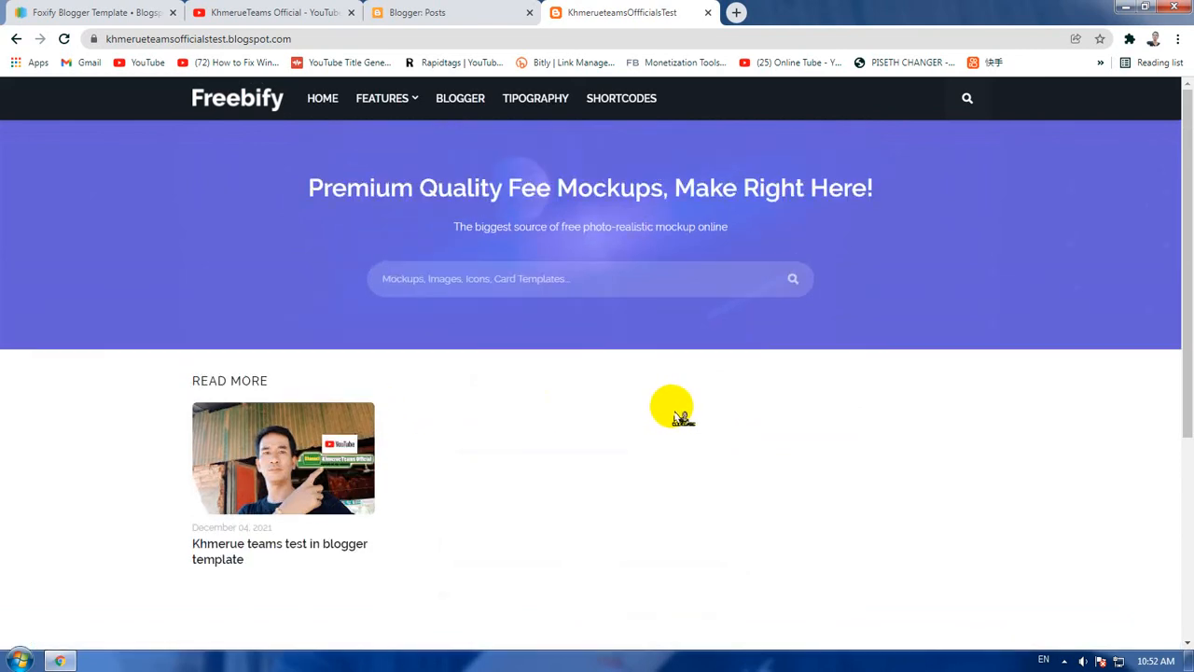